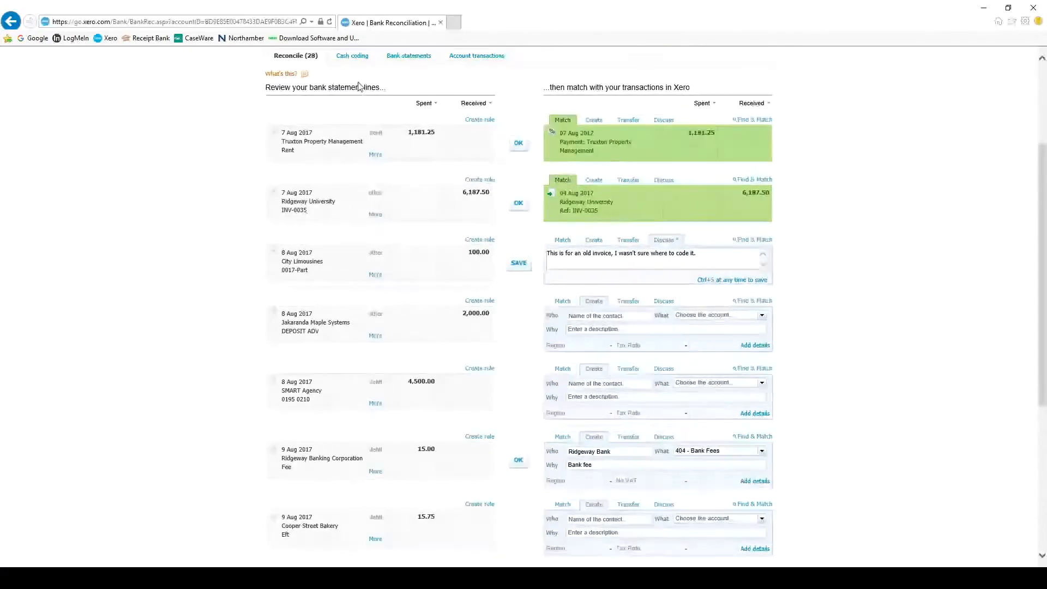
- Open cash coding for the Business Bank Account and sort the statement lines by payee
scroll(350, 60, "up", 2)
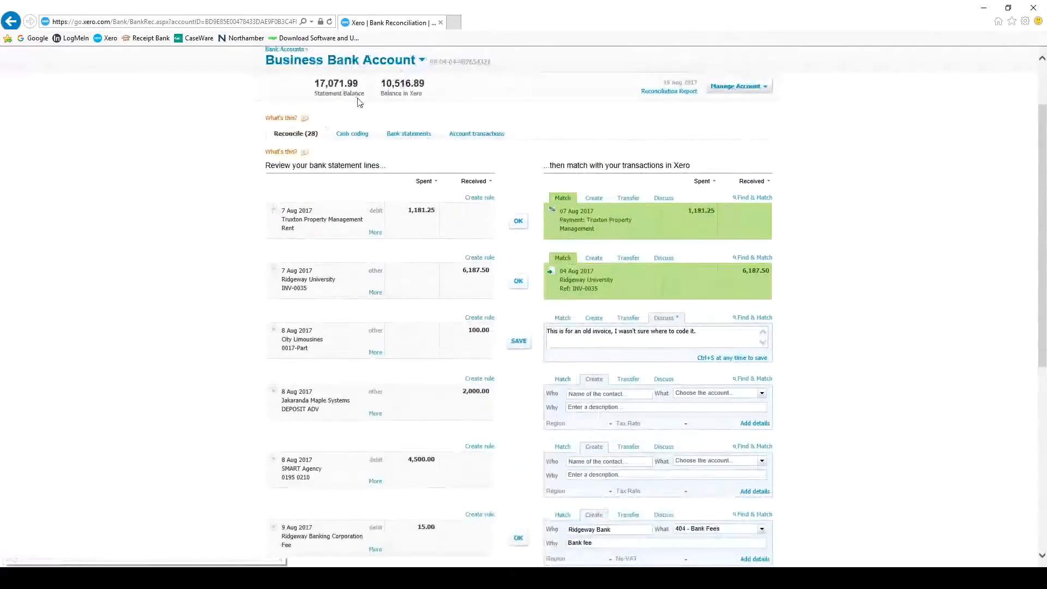
left_click(352, 135)
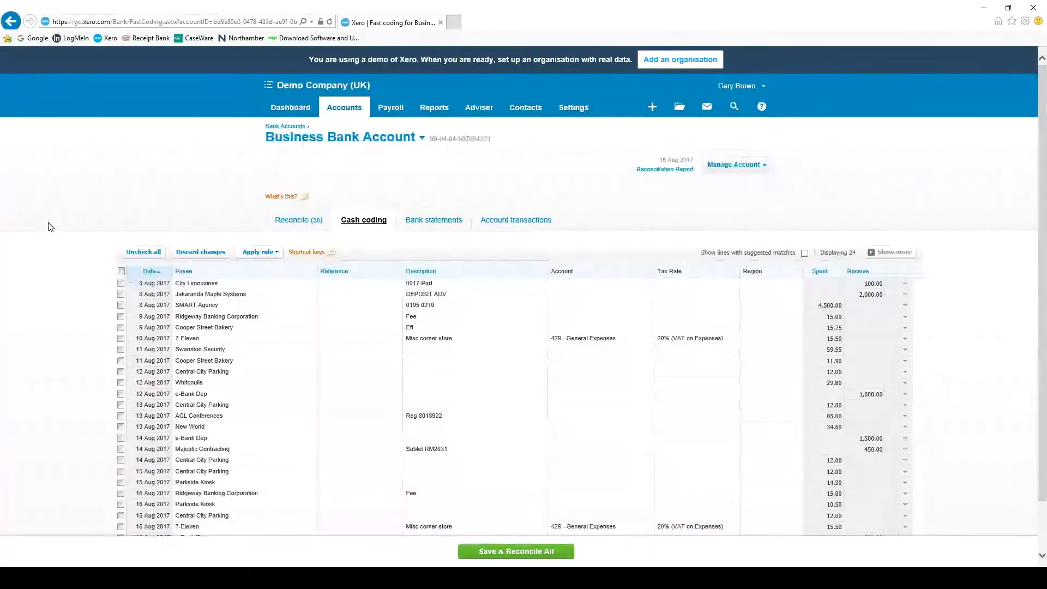
scroll(49, 227, "down", 1)
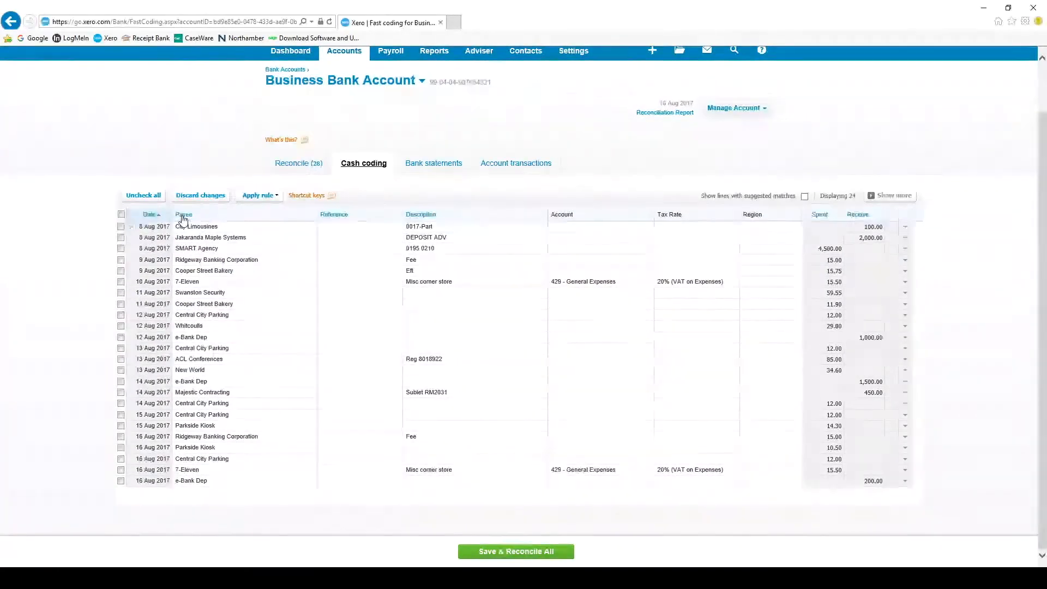
left_click(184, 216)
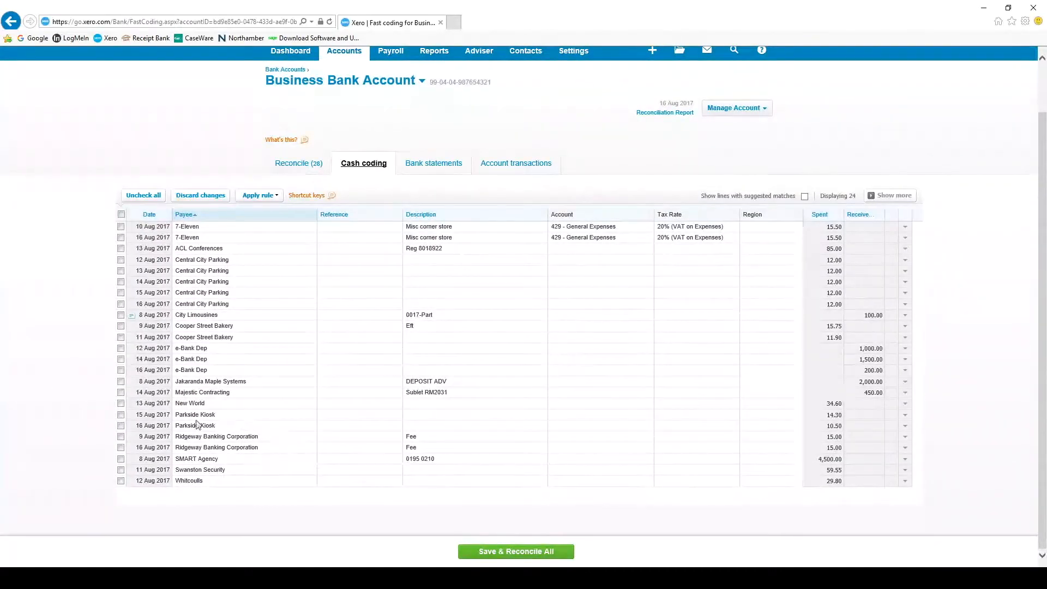
- Select both Parkside Kiosk lines and give them the description "Office refreshments"
left_click(121, 415)
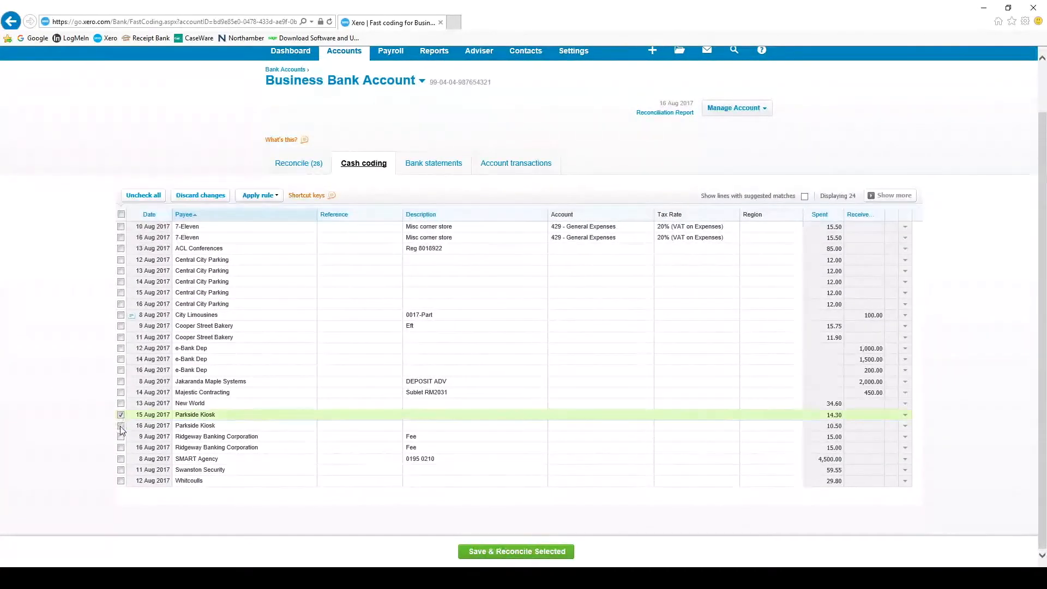
left_click(120, 426)
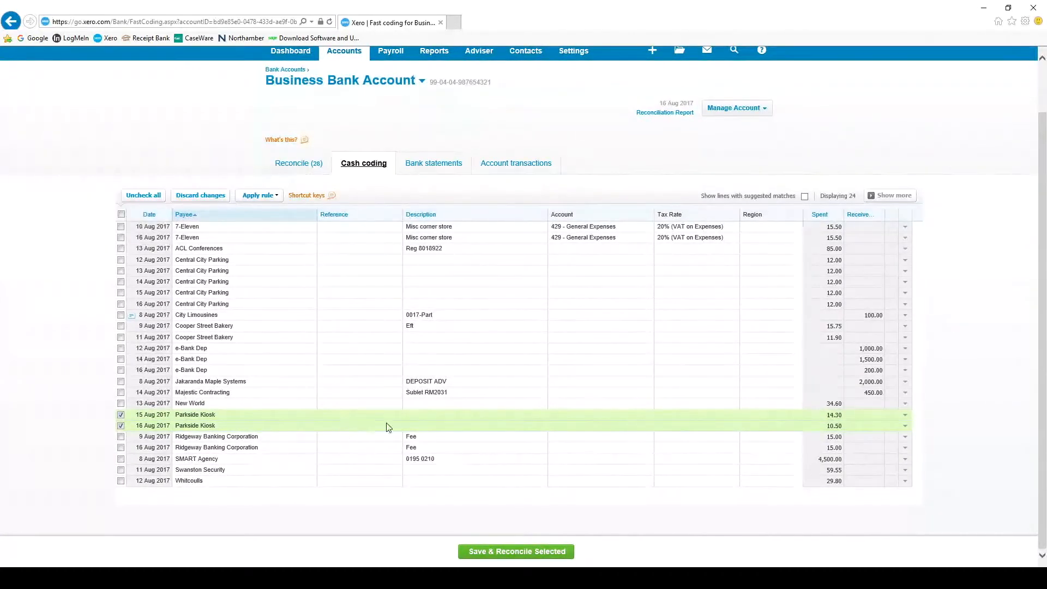
left_click(432, 416)
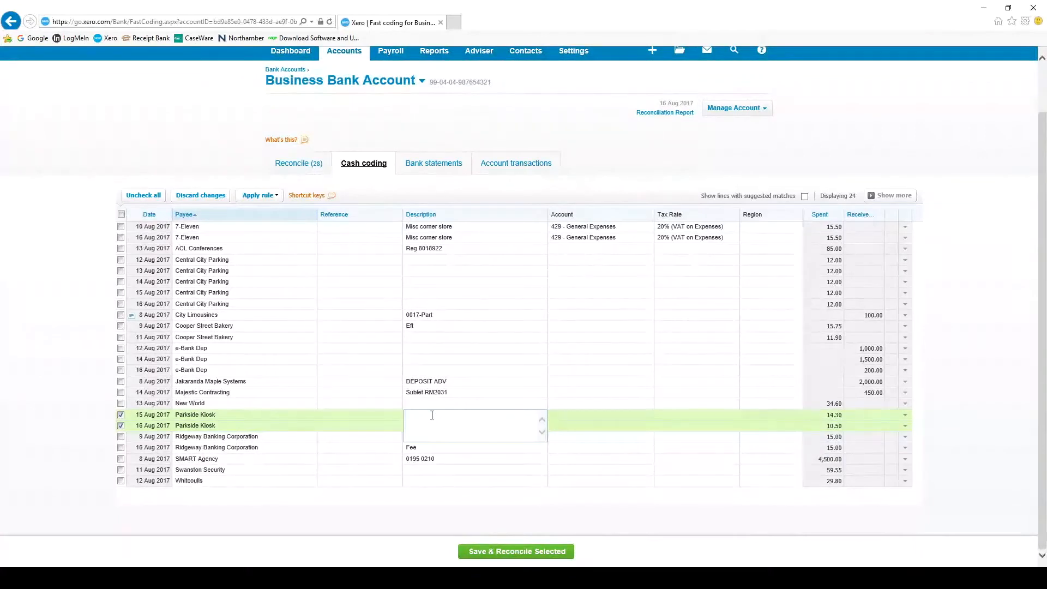
type("0")
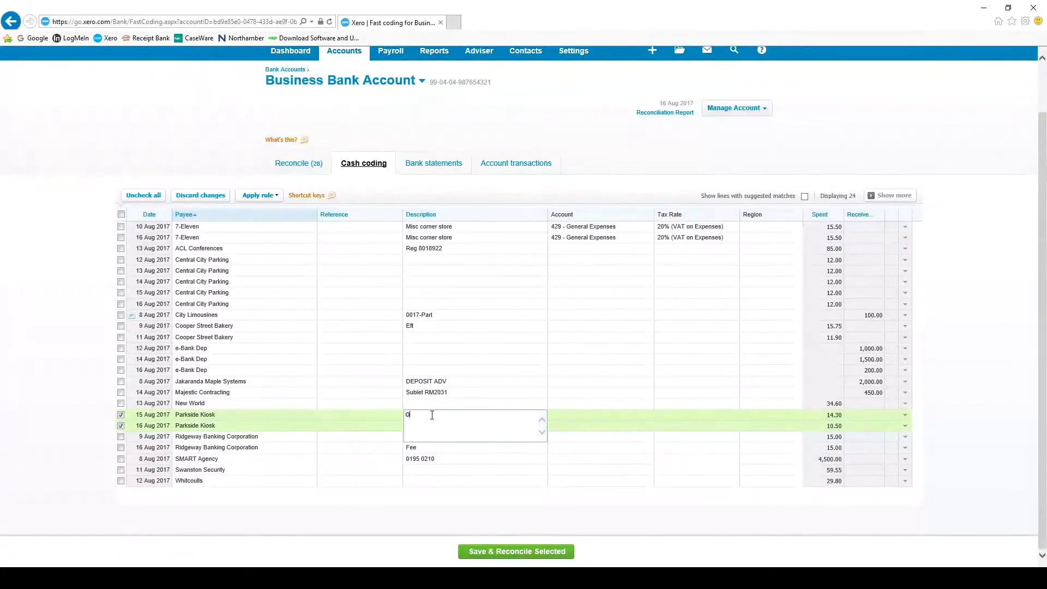
type("ffice refreshments")
key("Tab")
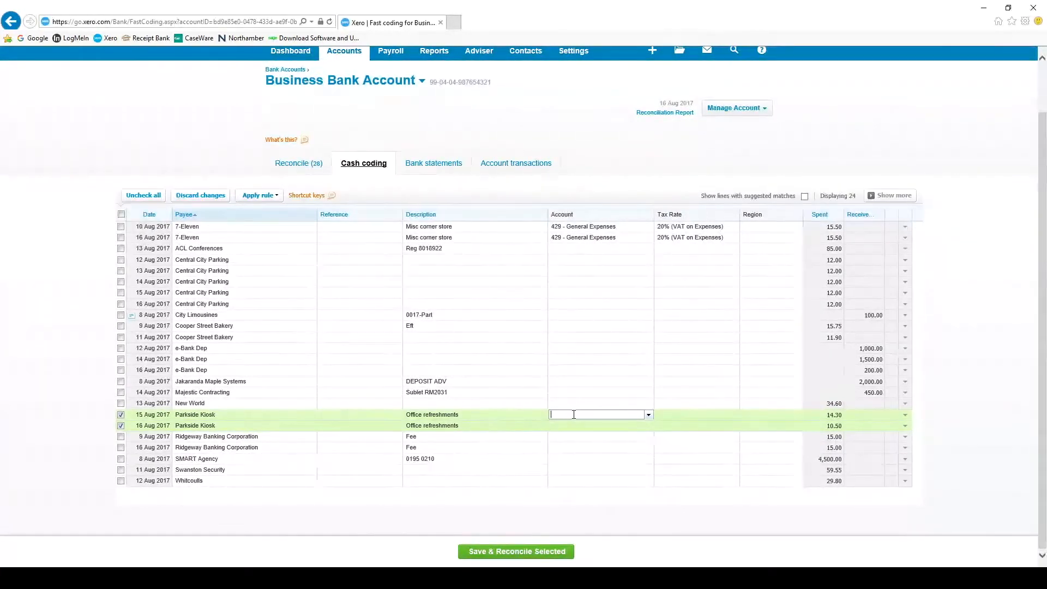
- Code the selected Parkside Kiosk lines to account 429 - General Expenses with tax rate 20% (VAT on Expenses)
type("en")
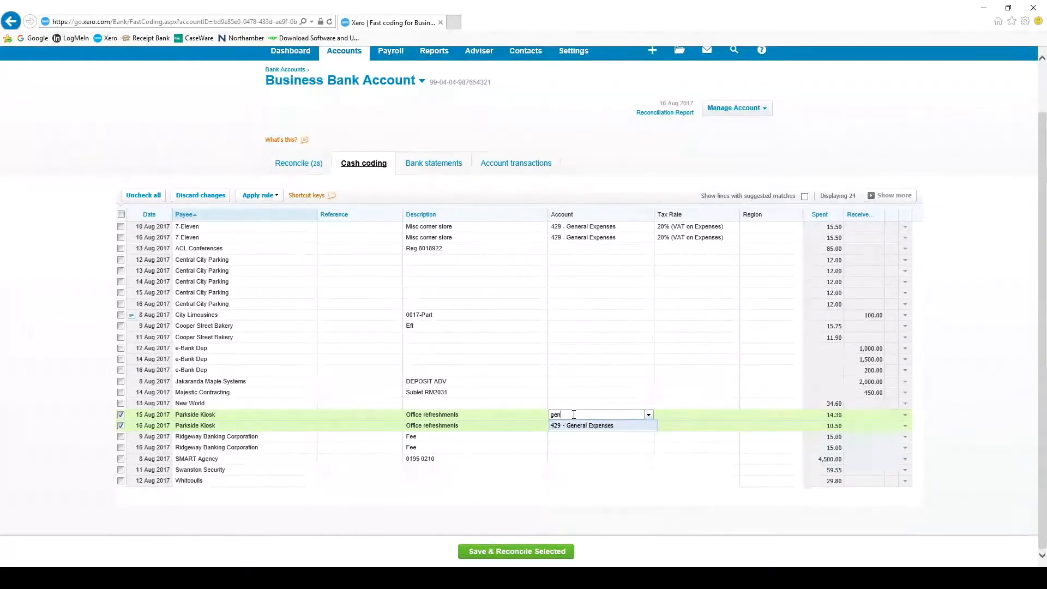
left_click(576, 426)
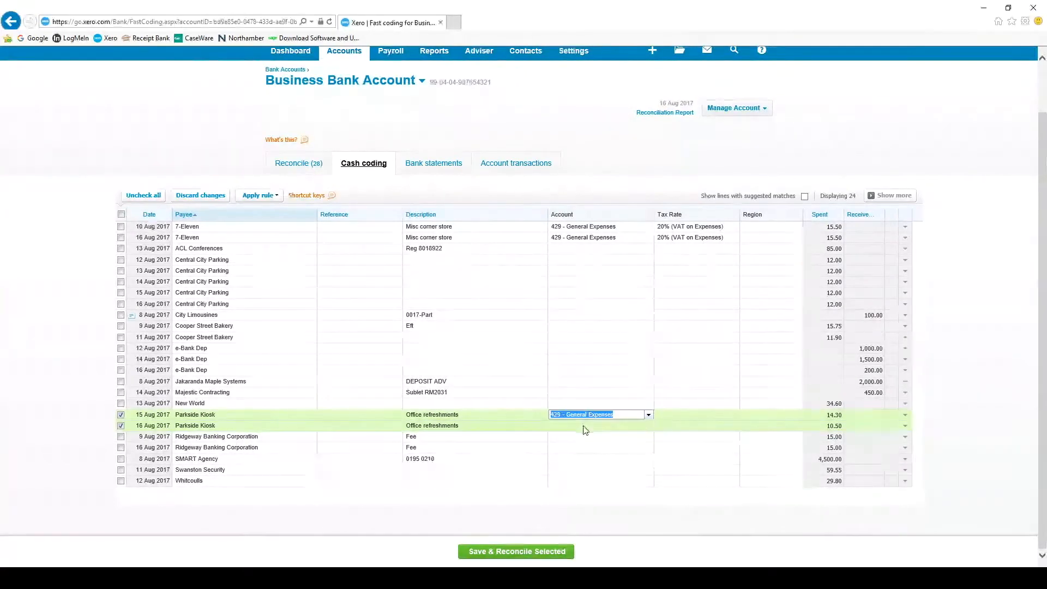
left_click(670, 415)
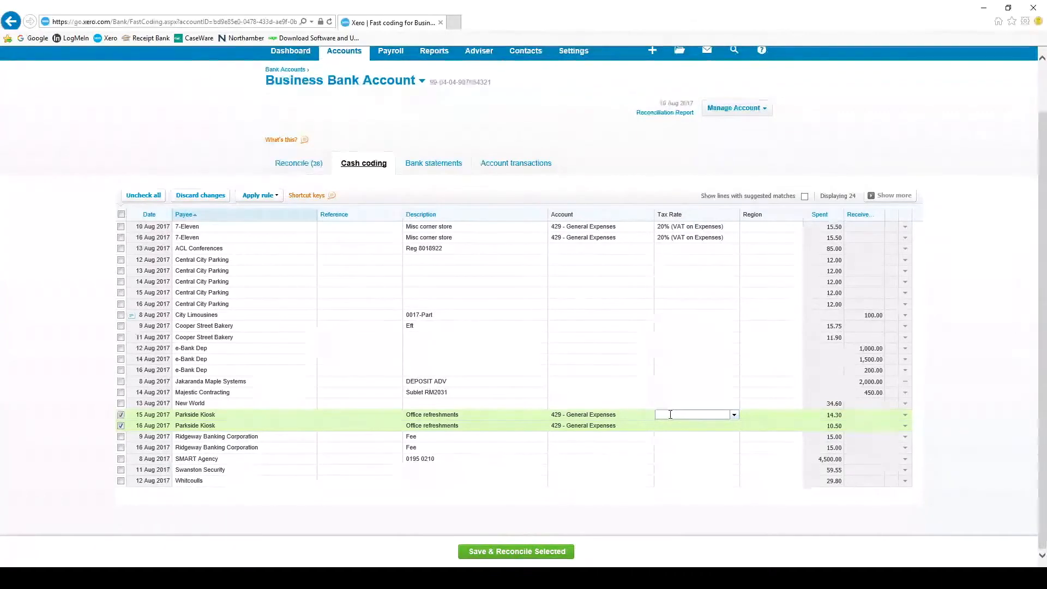
type("20")
left_click(682, 426)
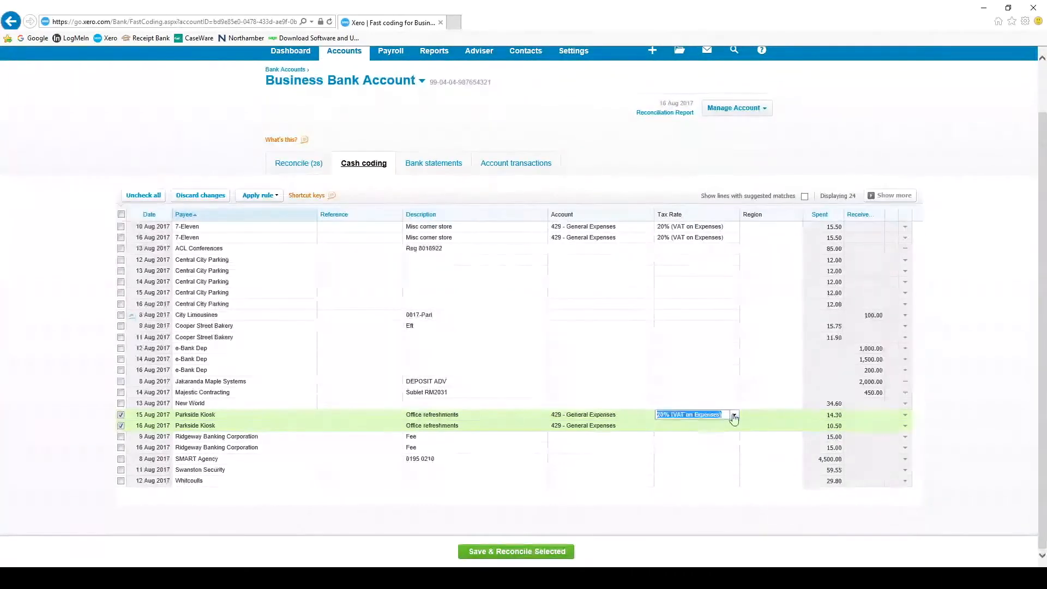
- Save and reconcile the two selected Parkside Kiosk lines, leaving their region blank
left_click(749, 414)
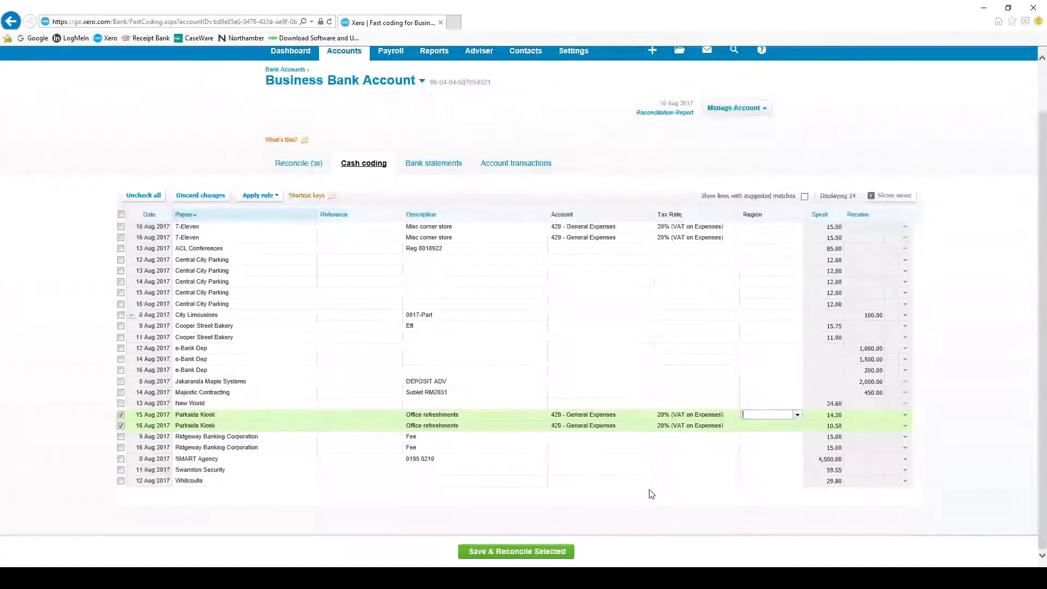
left_click(520, 551)
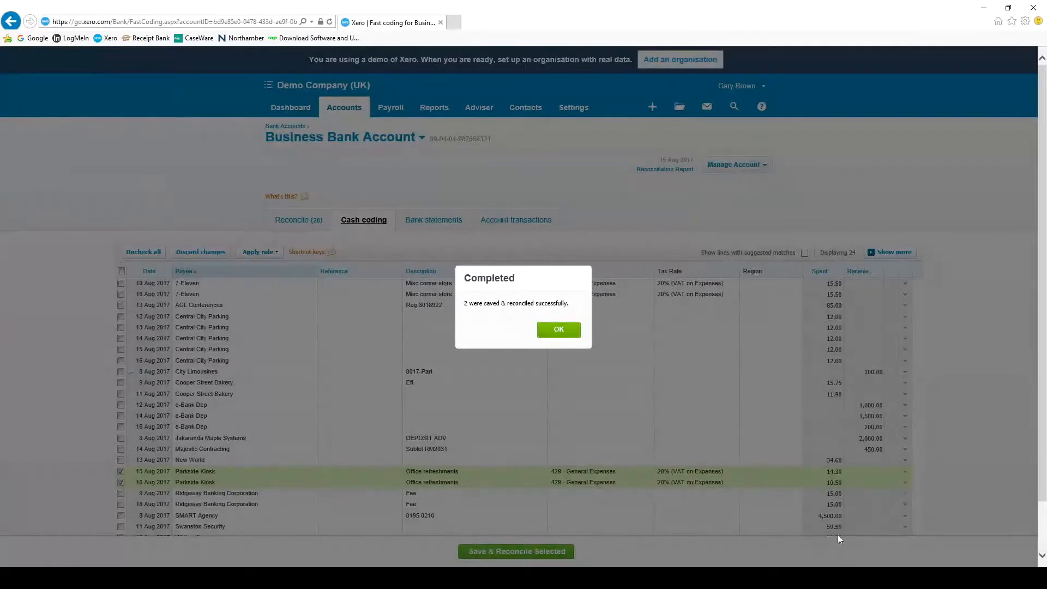
left_click(559, 331)
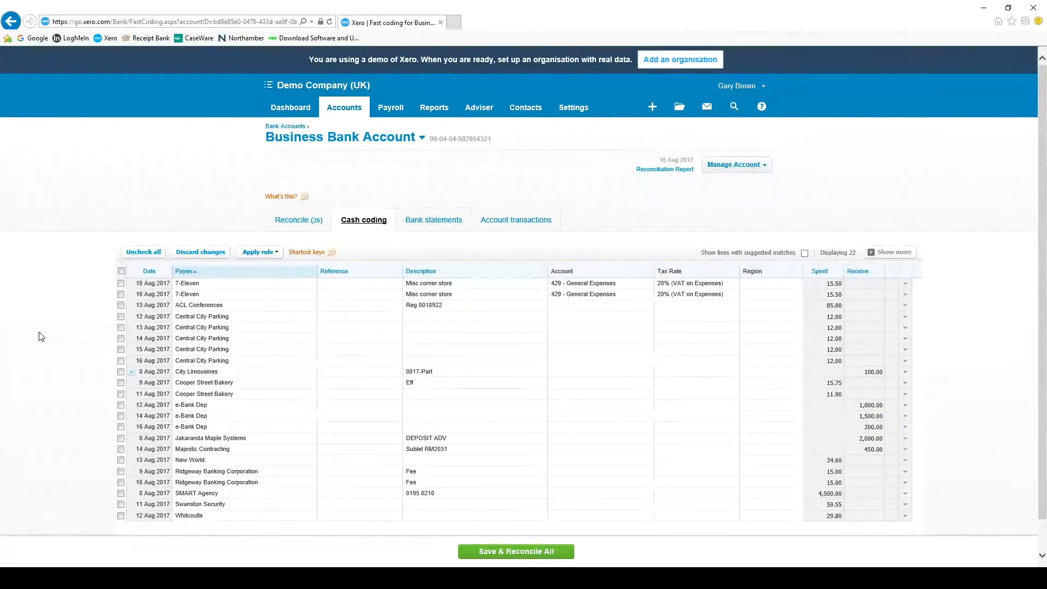
- Return to the list of bank statement lines awaiting reconciliation and go to its second page
left_click(281, 220)
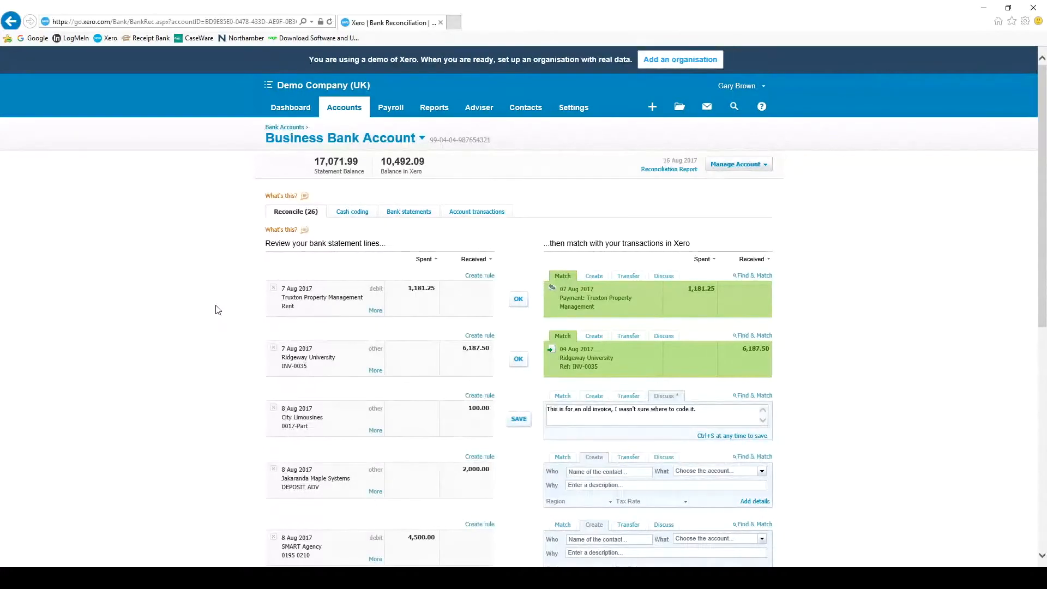
scroll(217, 310, "down", 2)
scroll(218, 309, "down", 2)
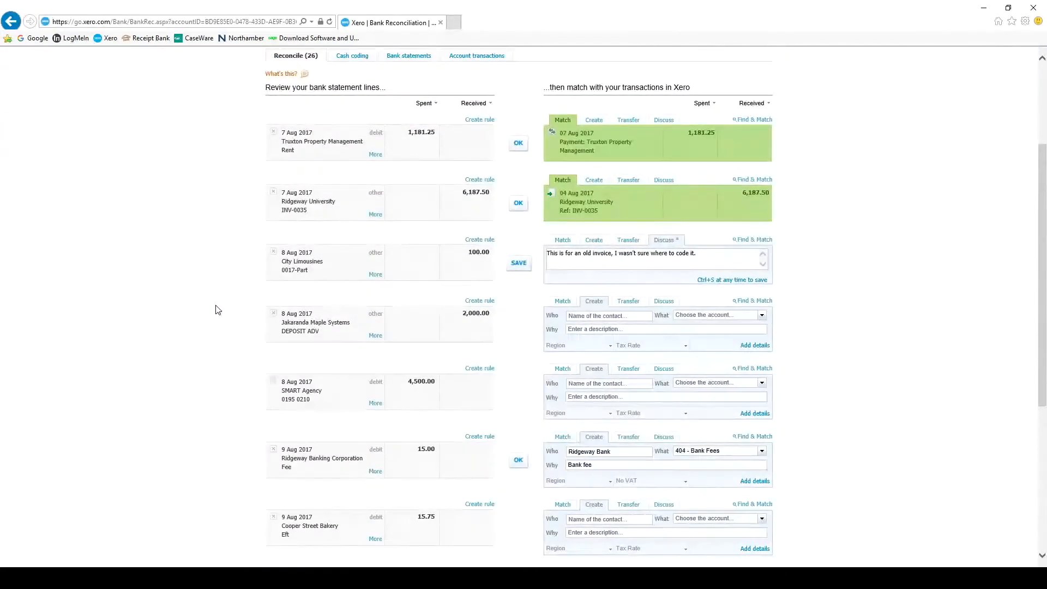
scroll(217, 310, "down", 5)
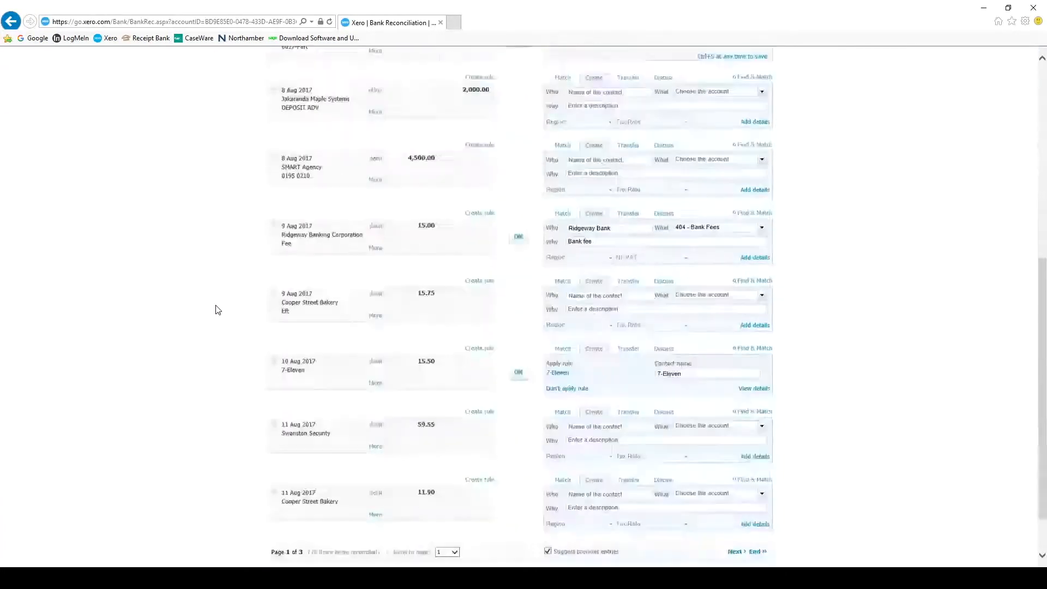
left_click(733, 494)
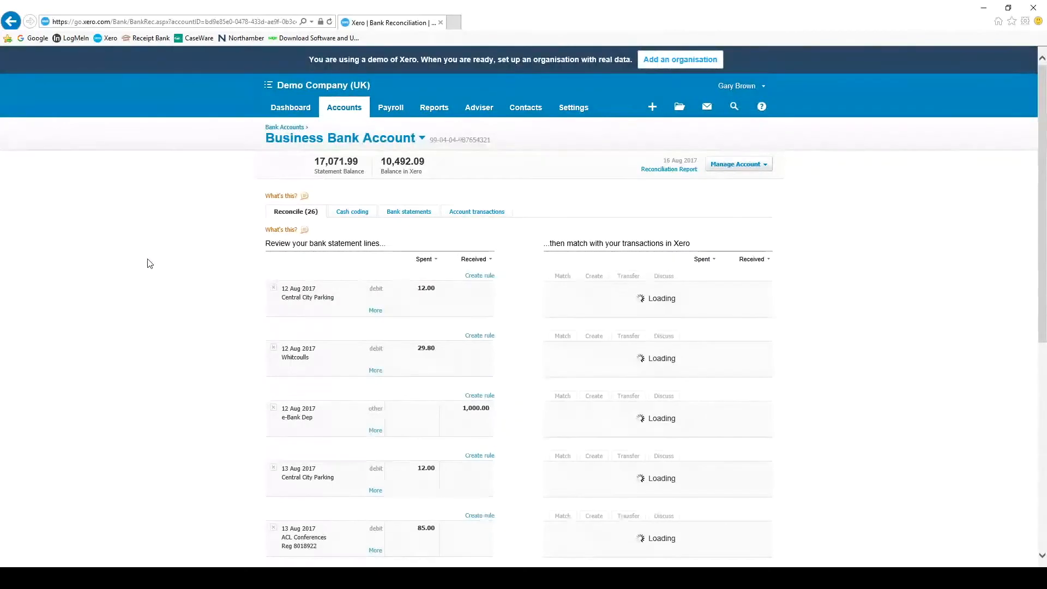
- Look through the second page of statement lines and start a bank rule from the 12 Aug 2017 Central City Parking line
scroll(151, 266, "down", 1)
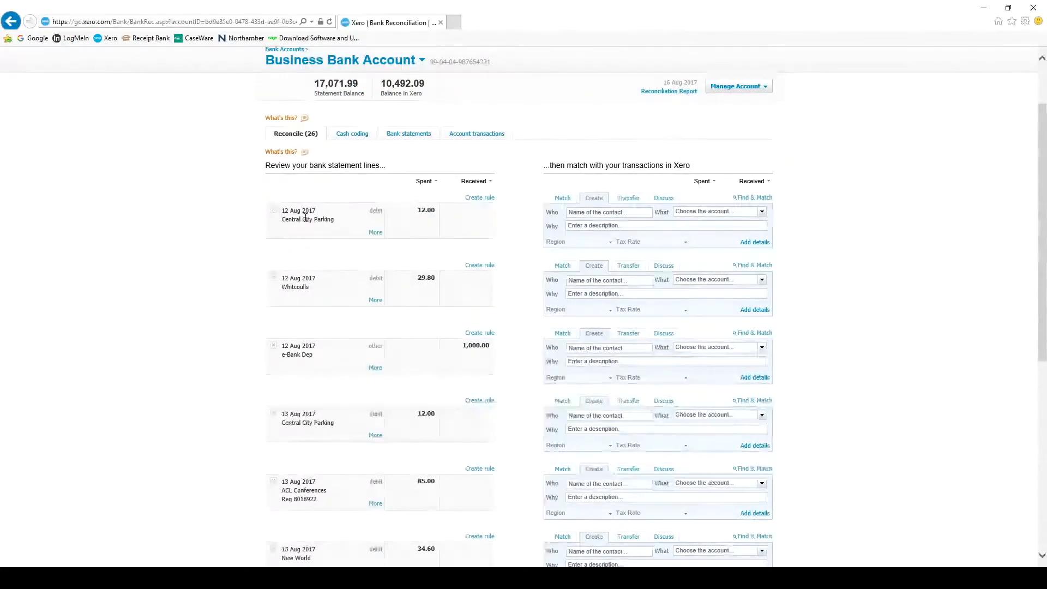
scroll(192, 231, "down", 2)
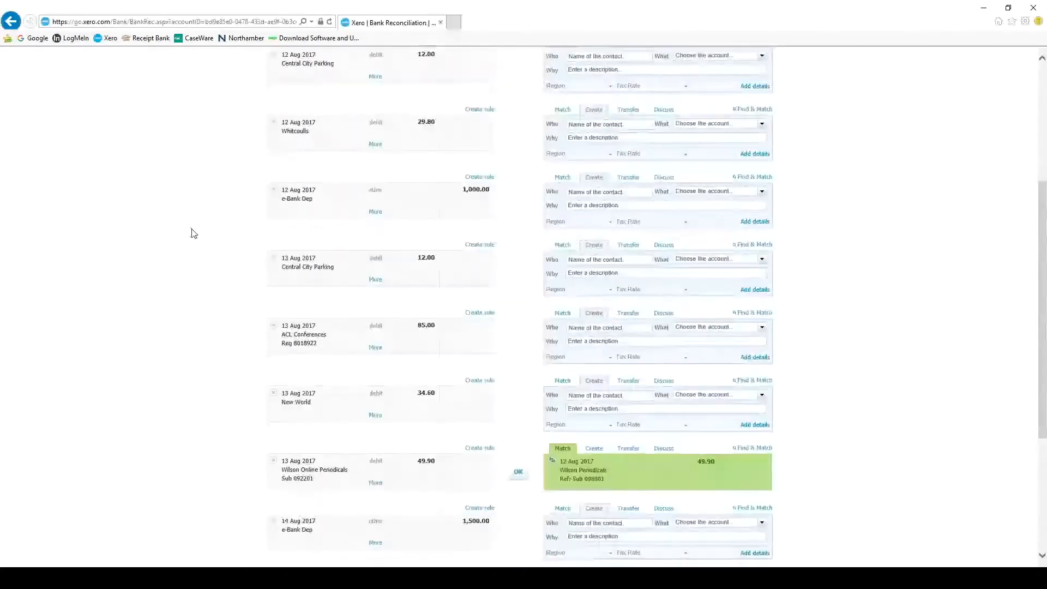
scroll(191, 338, "down", 2)
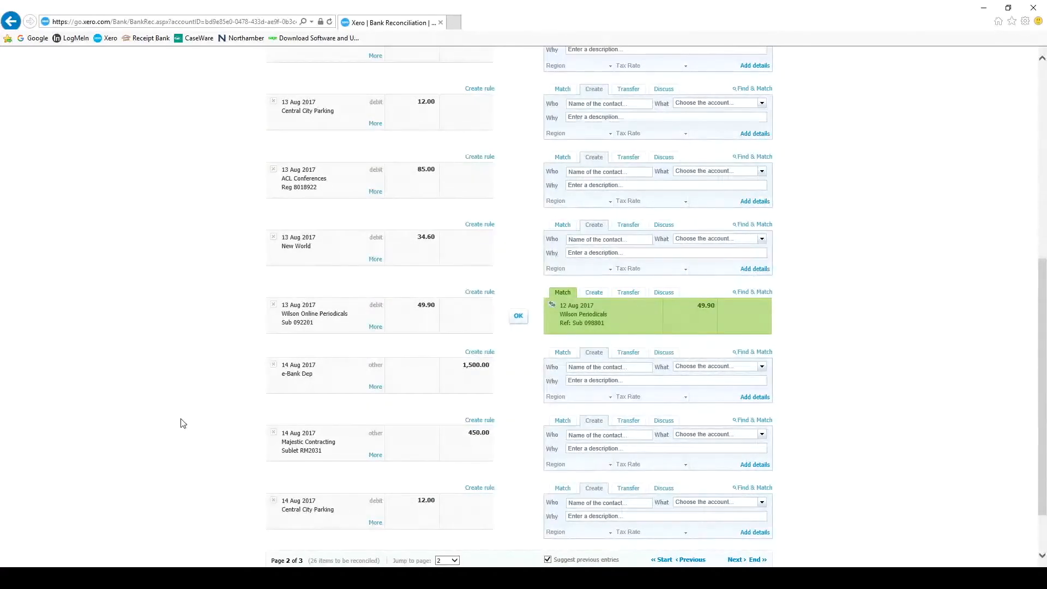
scroll(191, 385, "up", 6)
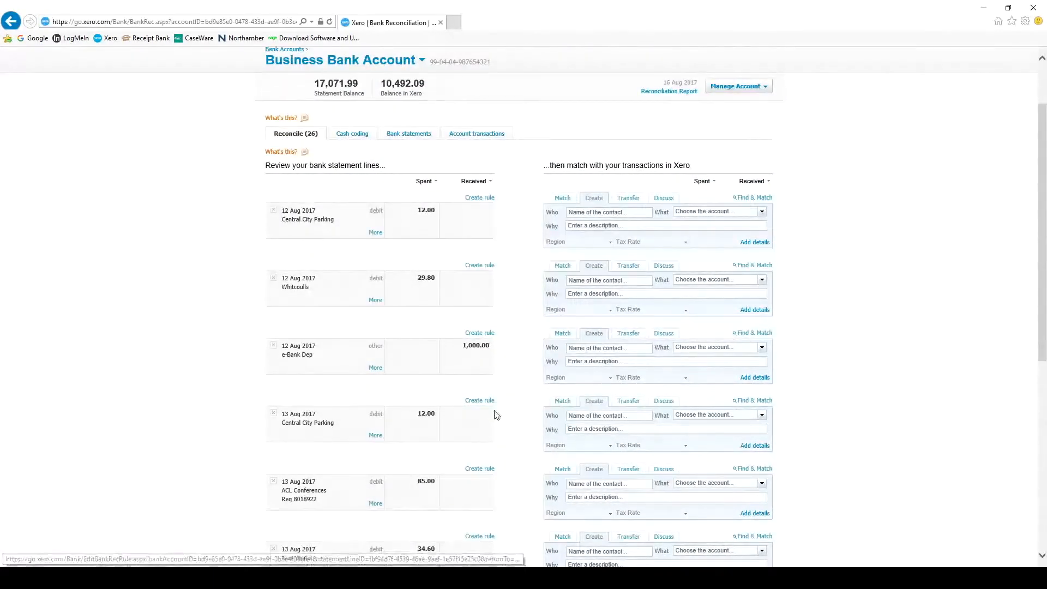
scroll(496, 416, "down", 1)
scroll(519, 416, "up", 2)
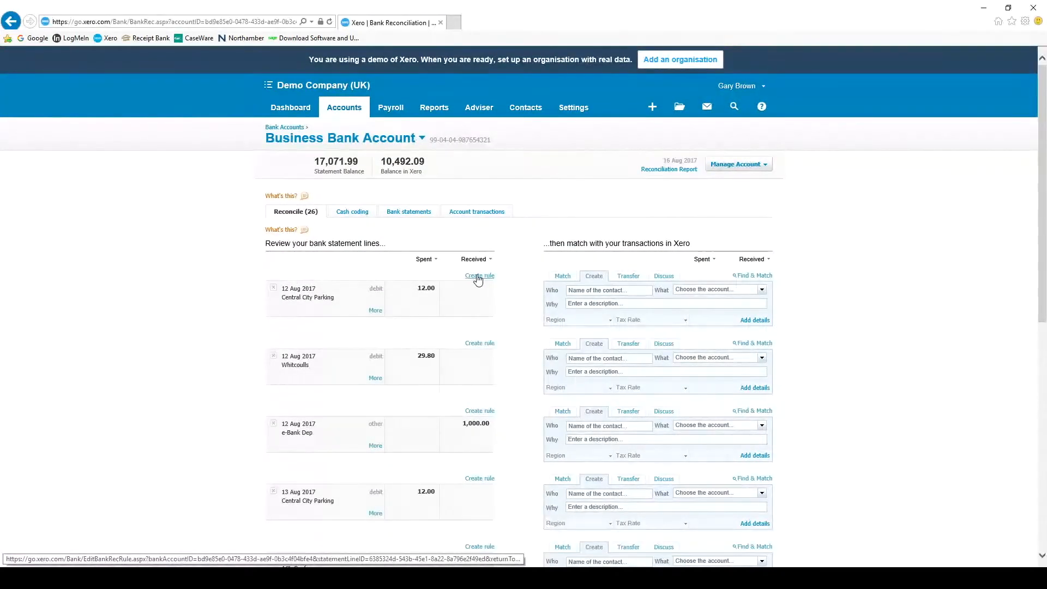
left_click(479, 277)
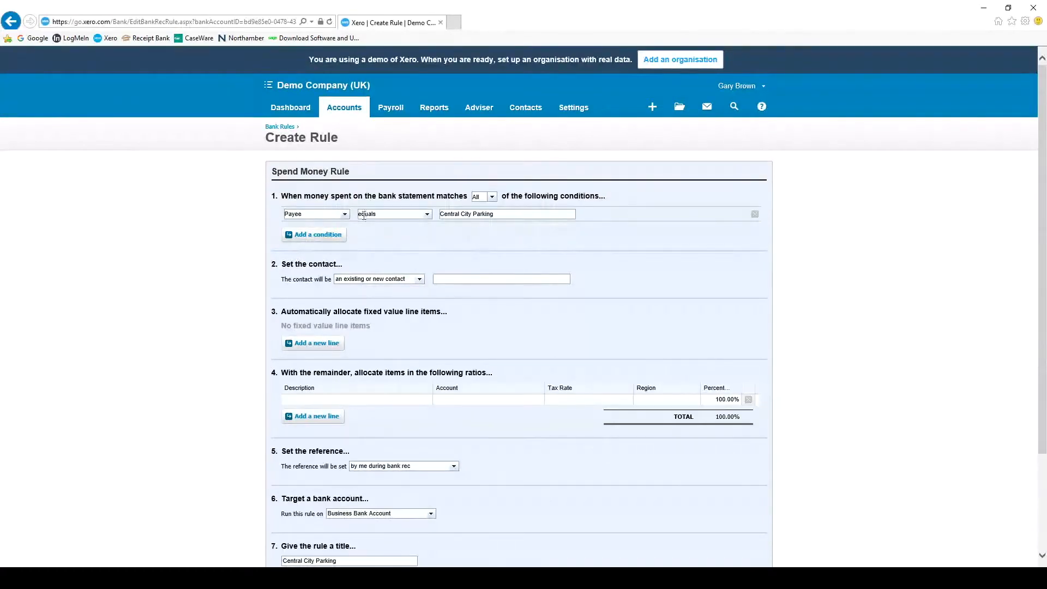
- Check the condition's field and match options, then make the rule match when the payee contains "Central City Parking"
left_click(345, 214)
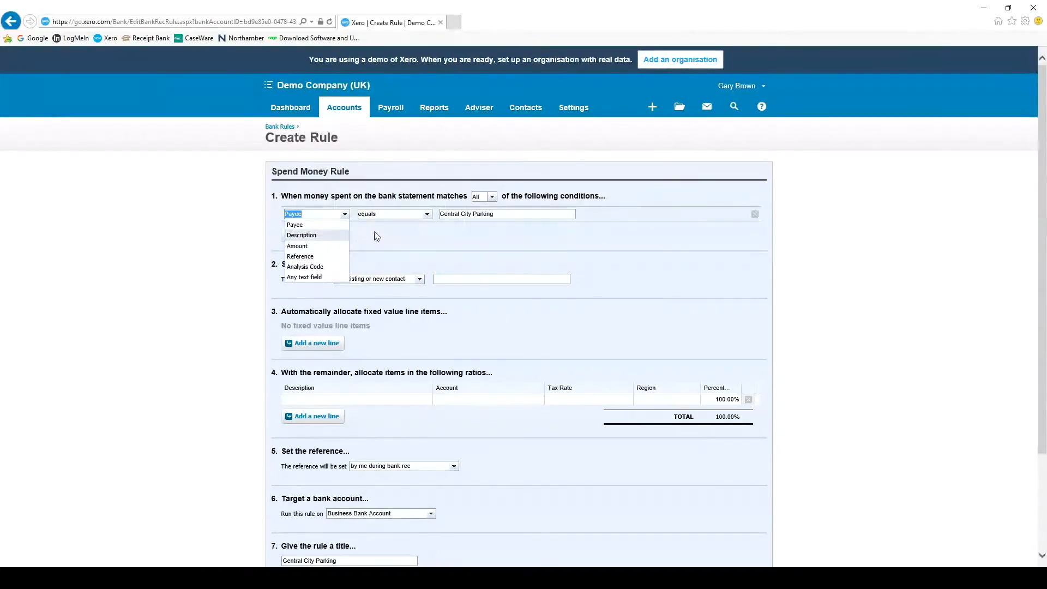
left_click(379, 236)
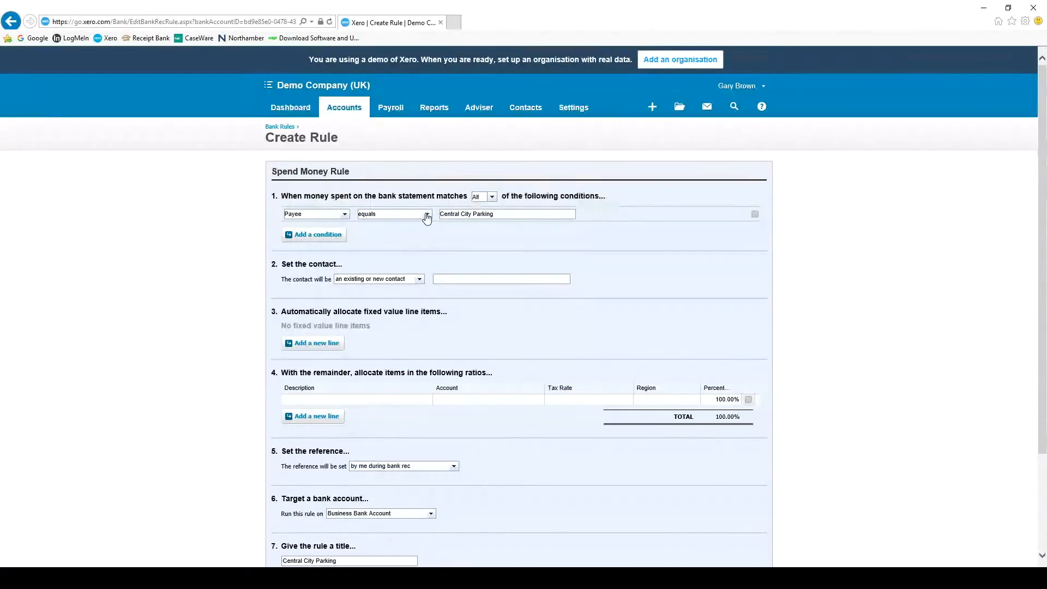
left_click(427, 215)
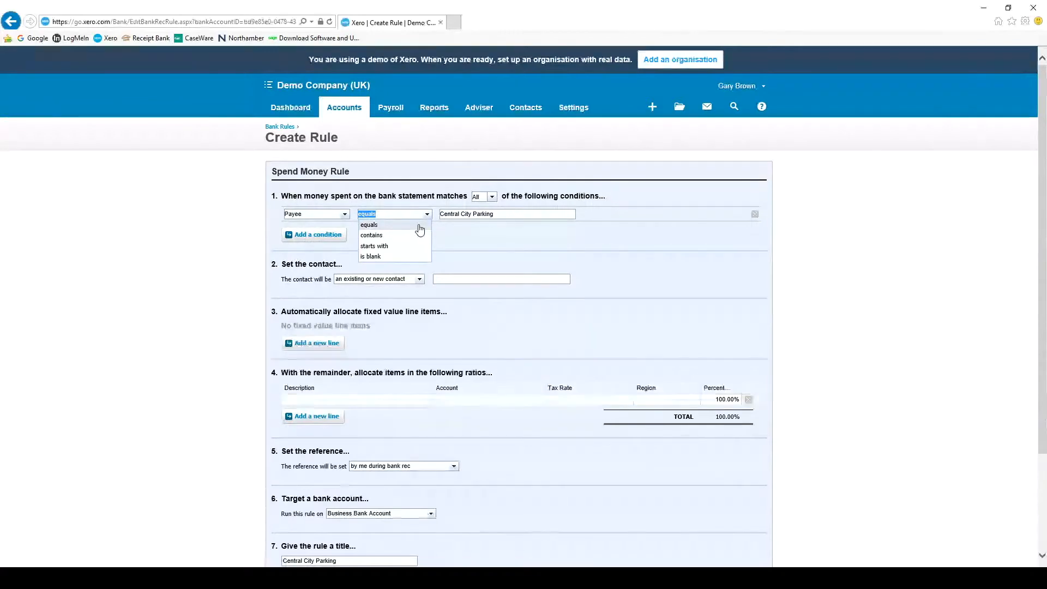
left_click(457, 227)
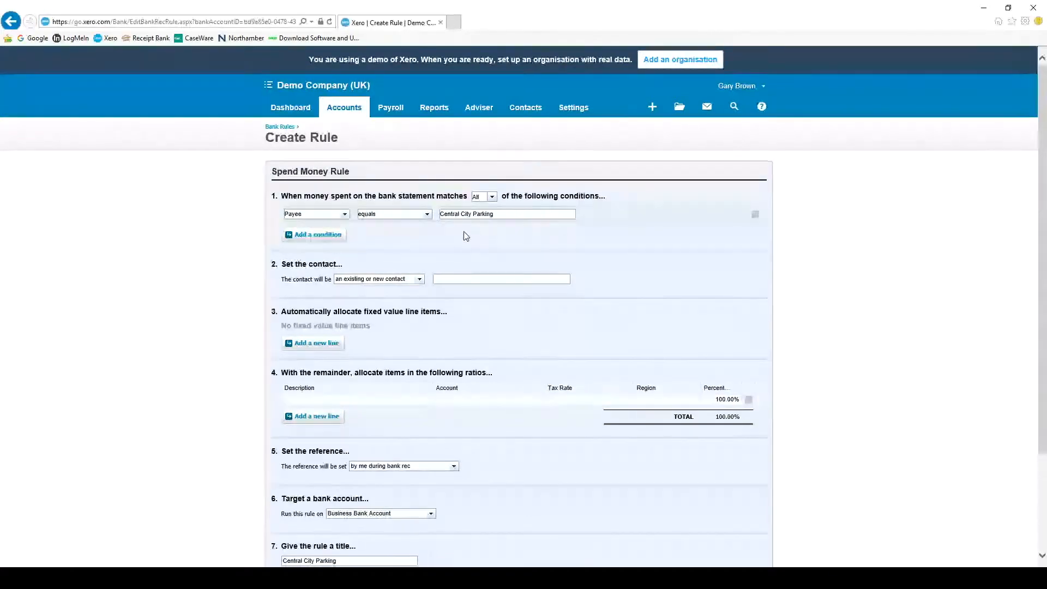
left_click(428, 214)
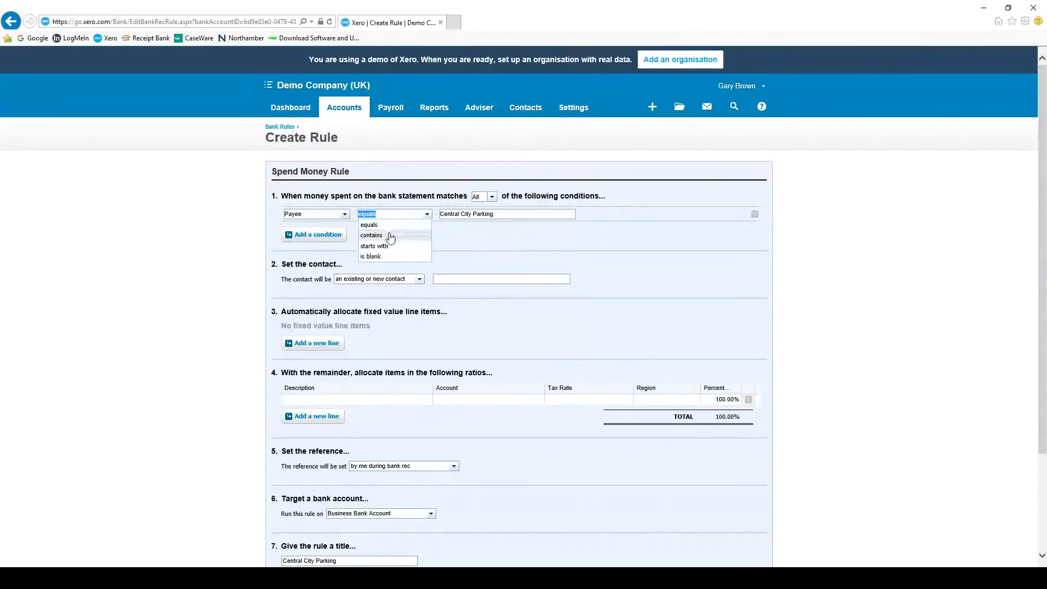
left_click(391, 233)
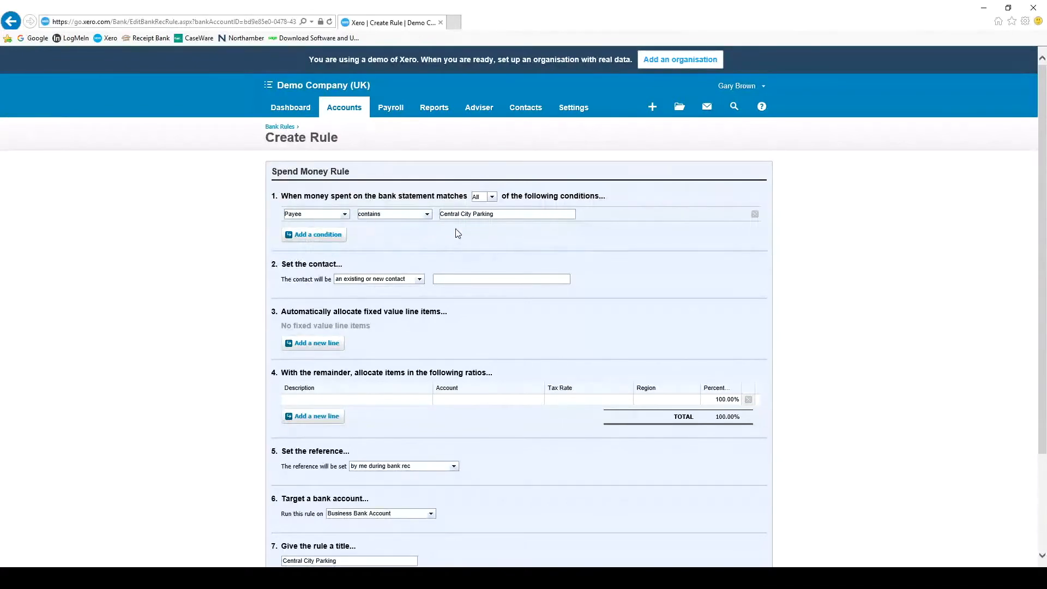
- Set the rule's contact to "Central City Parking"
scroll(302, 264, "down", 3)
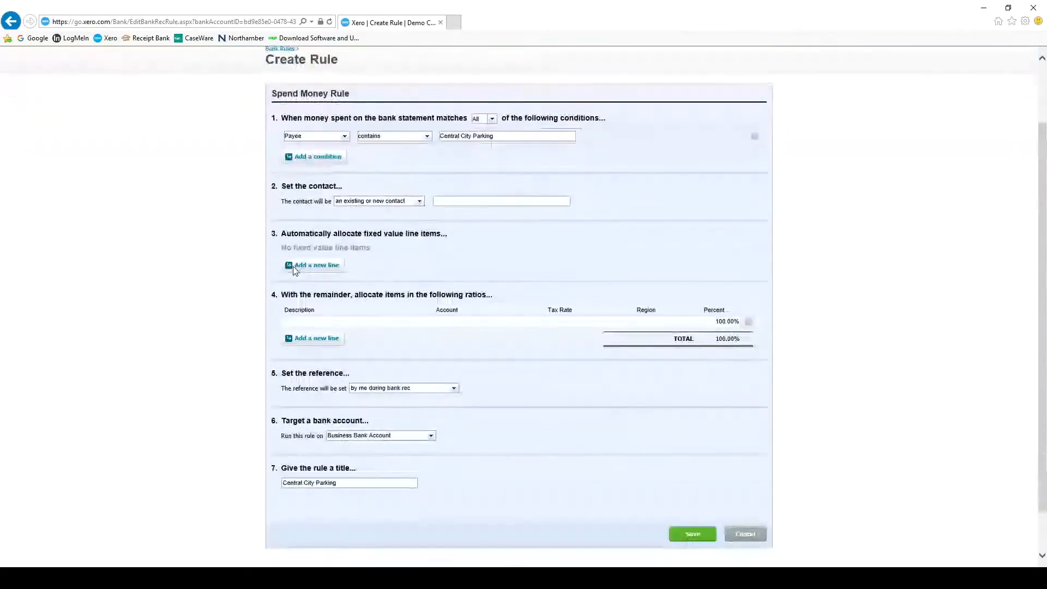
left_click(444, 201)
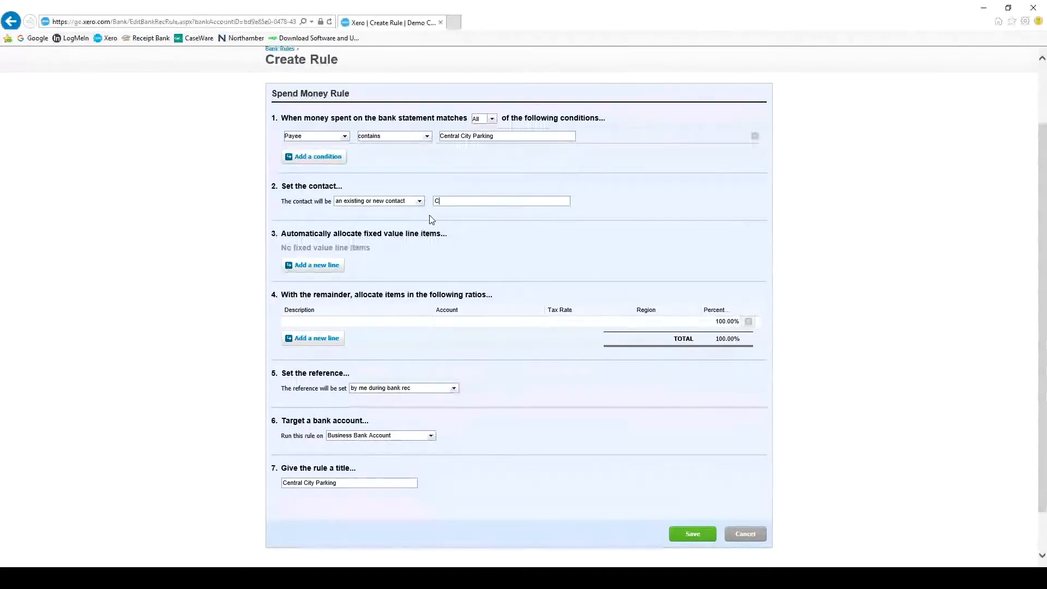
type("Cen")
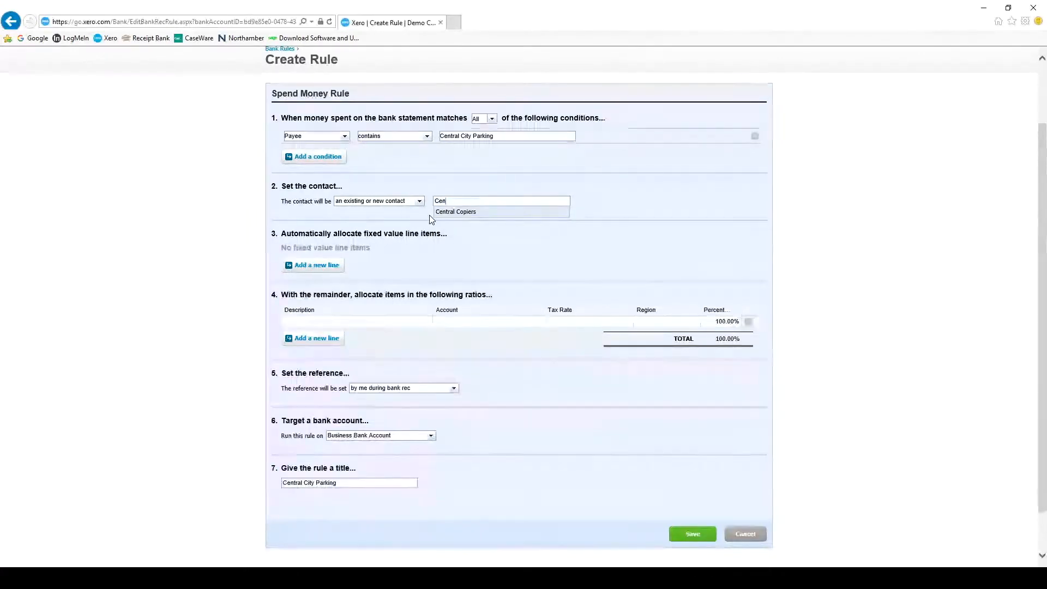
type("tral ")
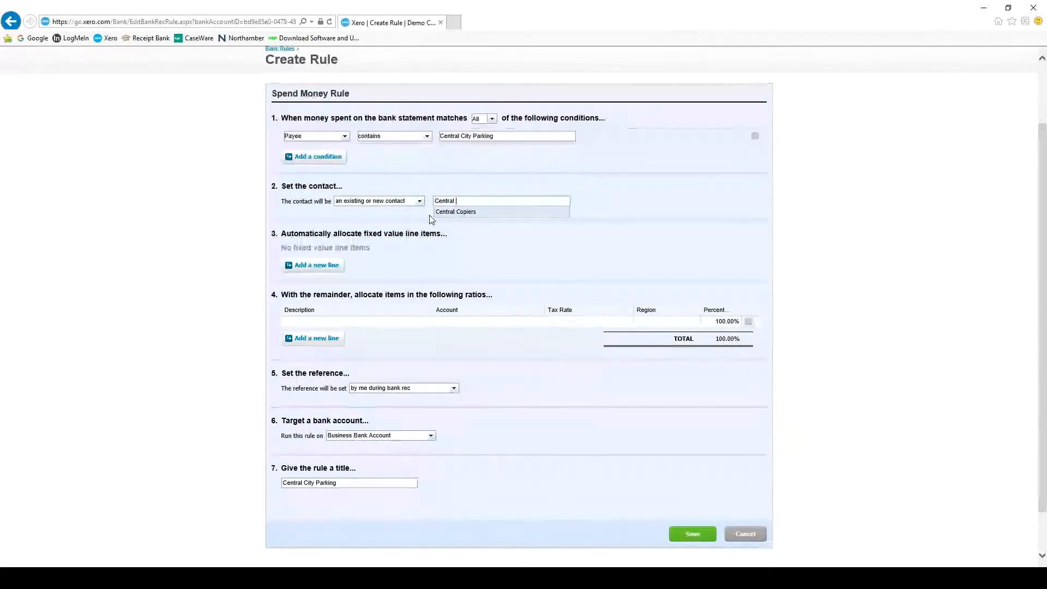
type("City Parking")
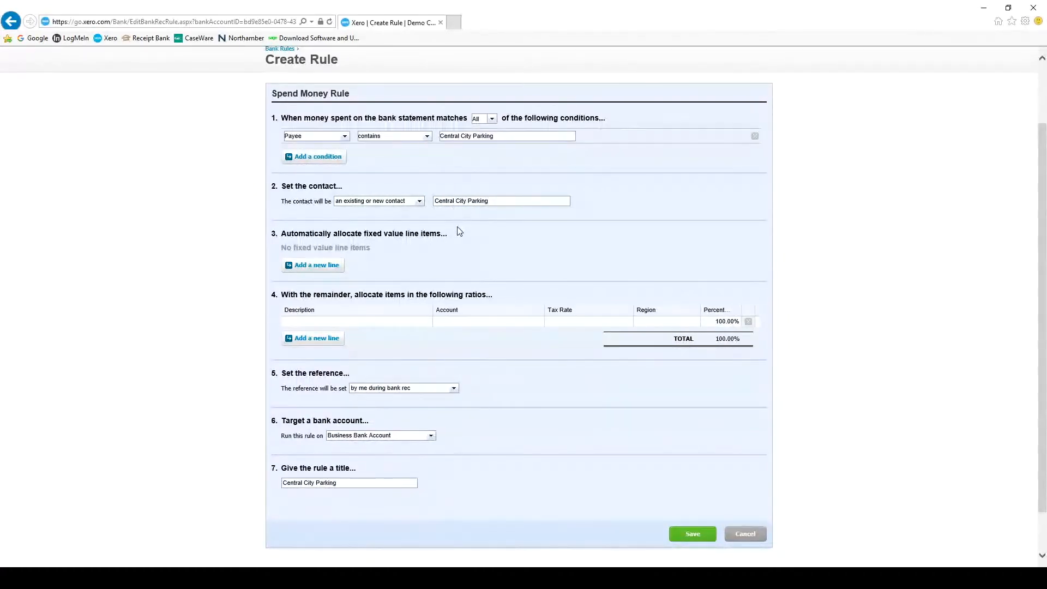
- Allocate the rule's remainder with the description "Parking fees" to the account 450 - Parking charges
scroll(479, 227, "down", 2)
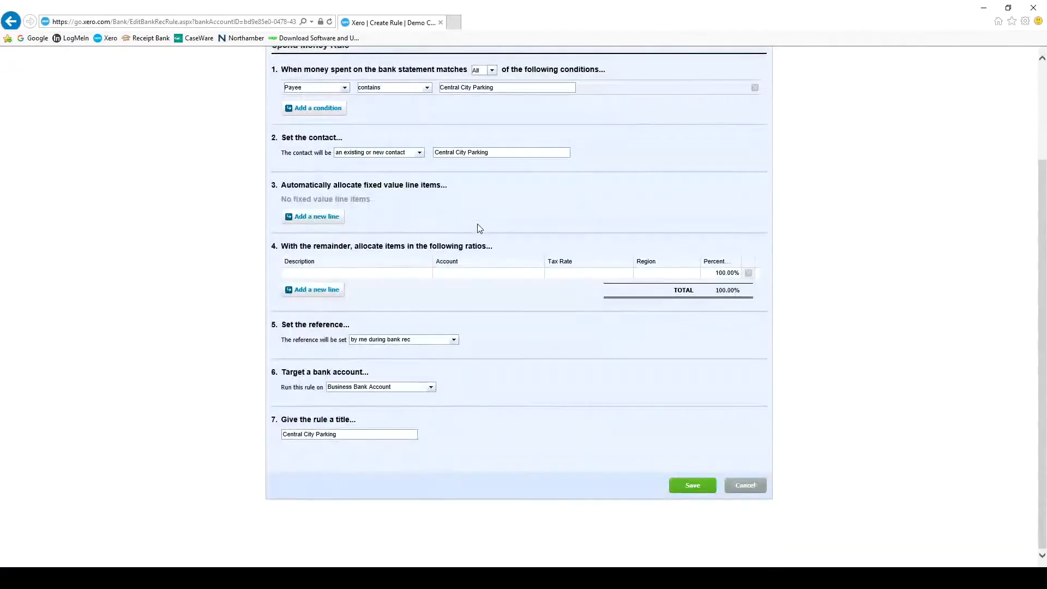
left_click(390, 276)
type("P")
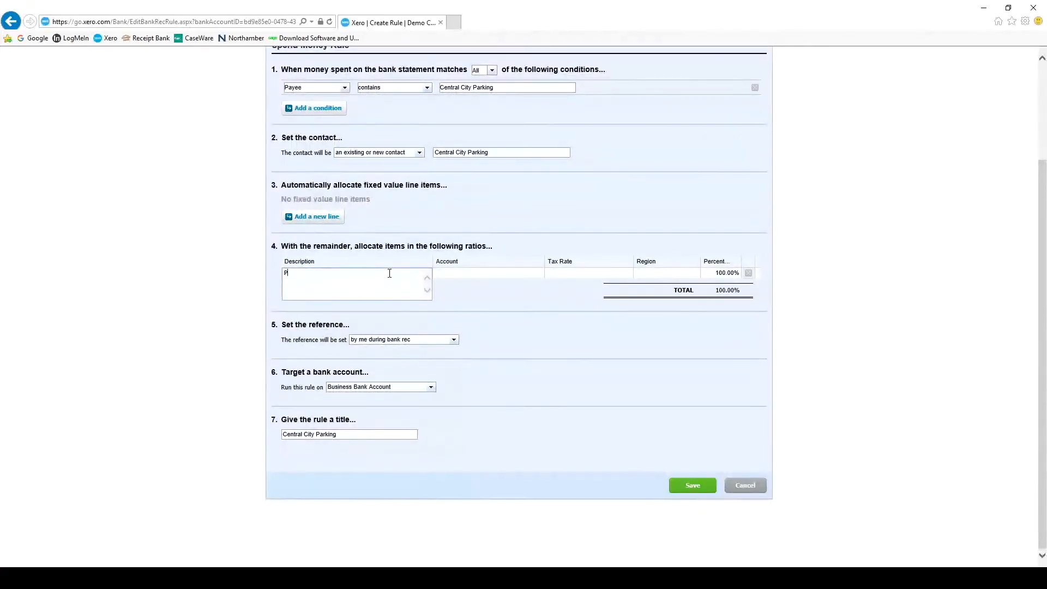
type("arking fees")
left_click(451, 272)
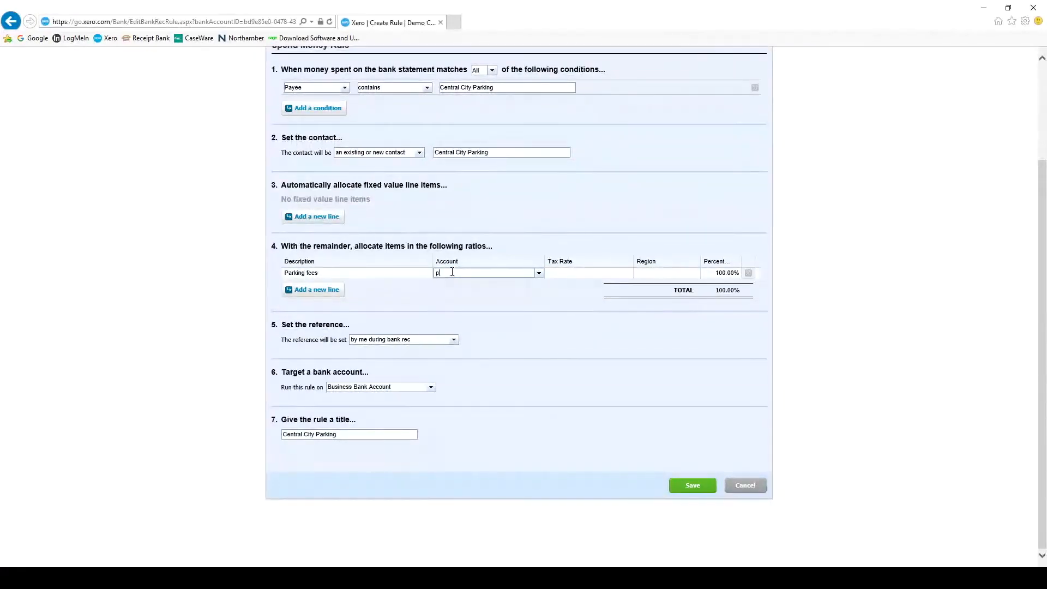
type("parkin")
left_click(464, 284)
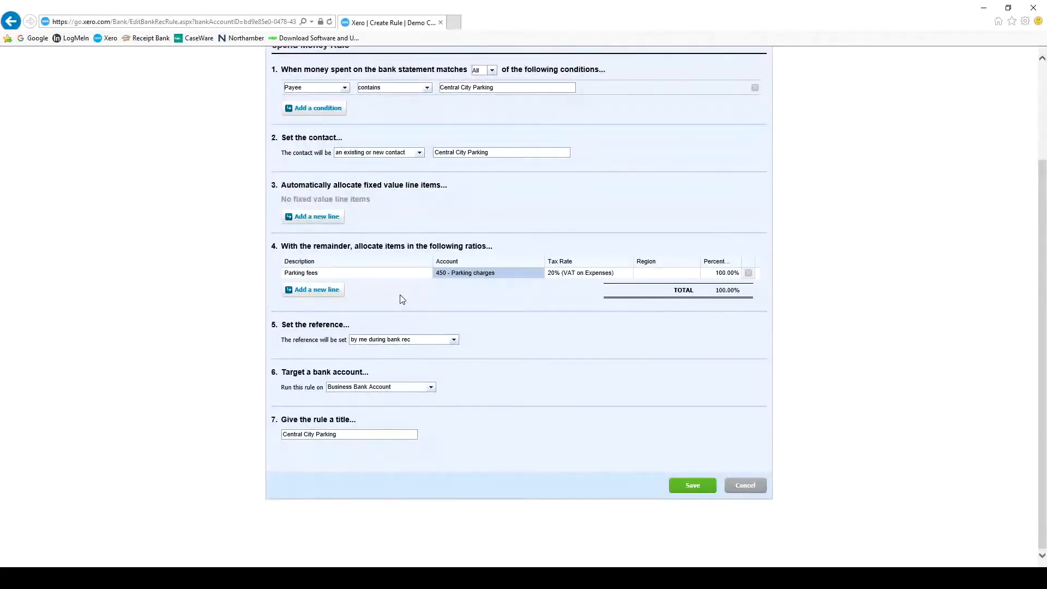
- Have the rule set its reference from the Reference
left_click(454, 340)
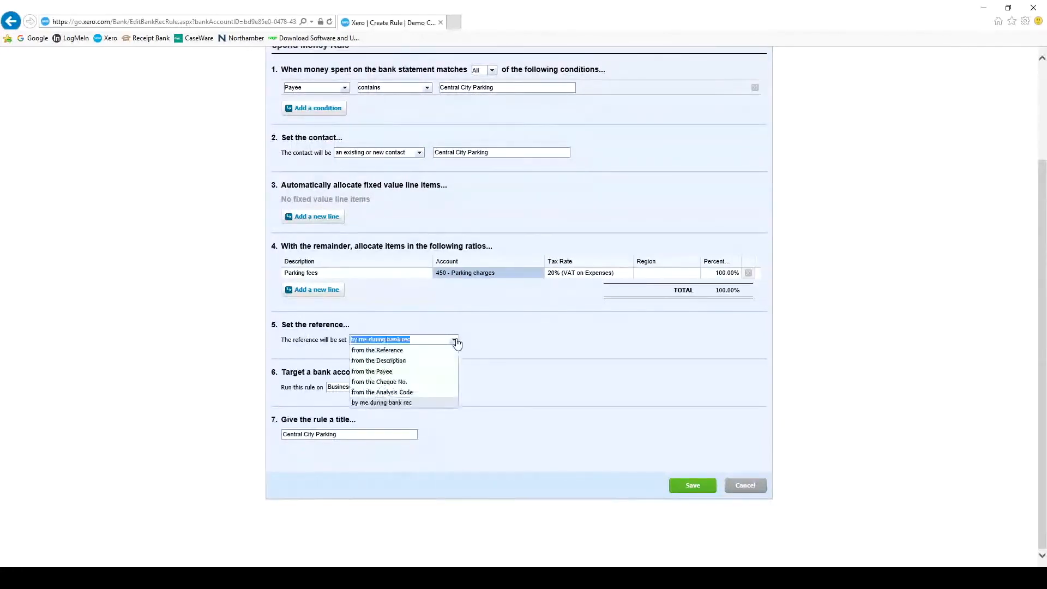
left_click(429, 351)
left_click(425, 356)
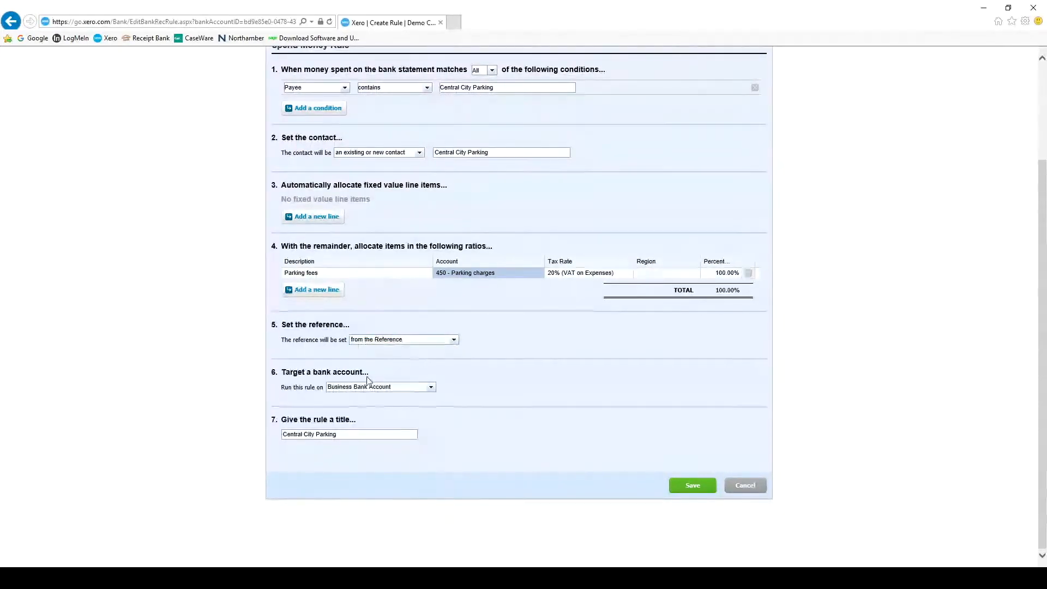
- Check the target bank account options, keep Business Bank Account and the title "Central City Parking", and save the rule
left_click(431, 387)
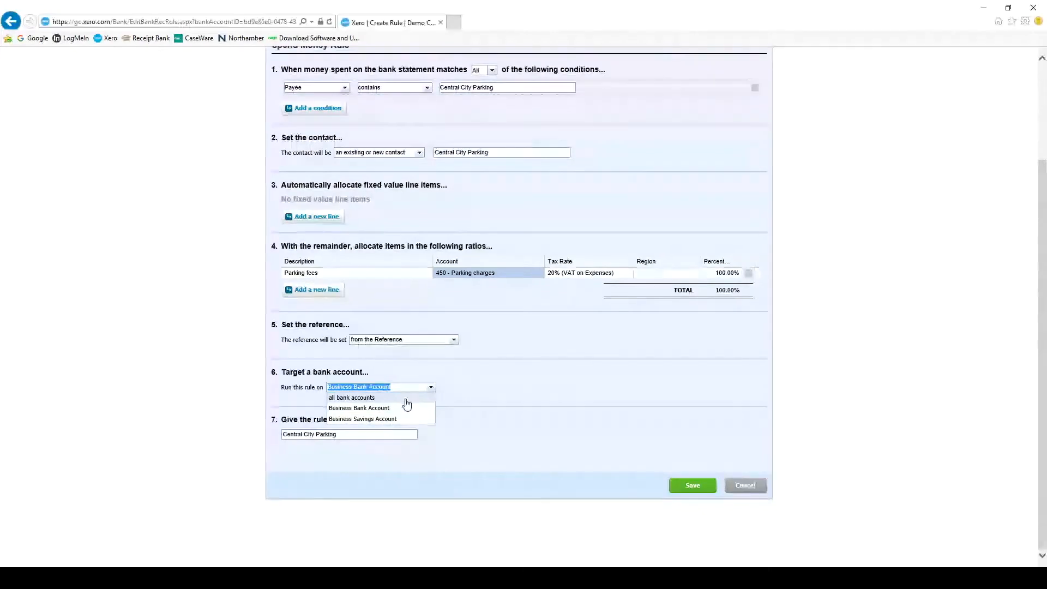
left_click(495, 389)
left_click(379, 434)
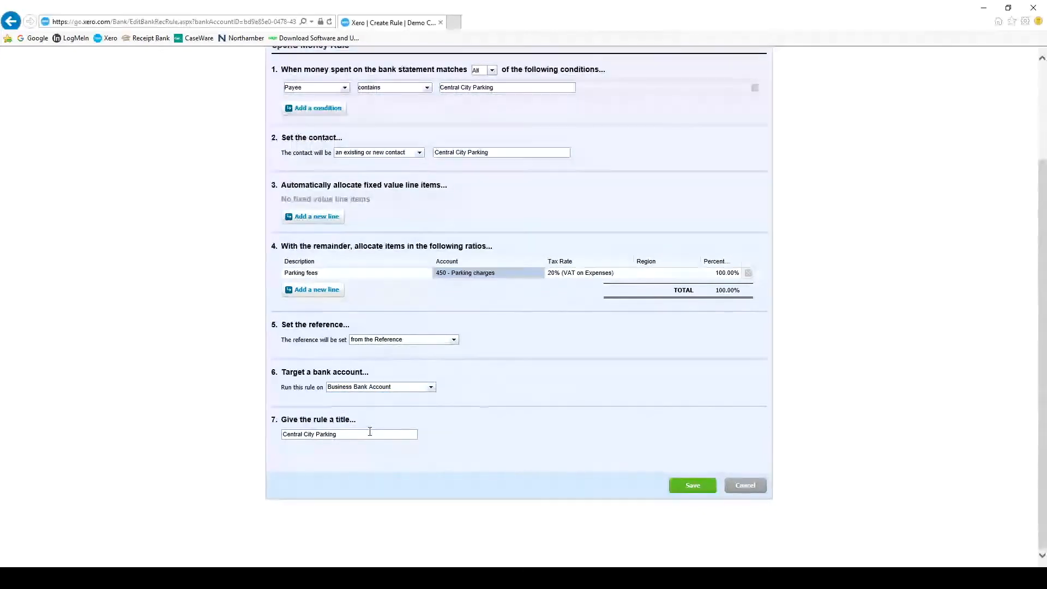
left_click(692, 485)
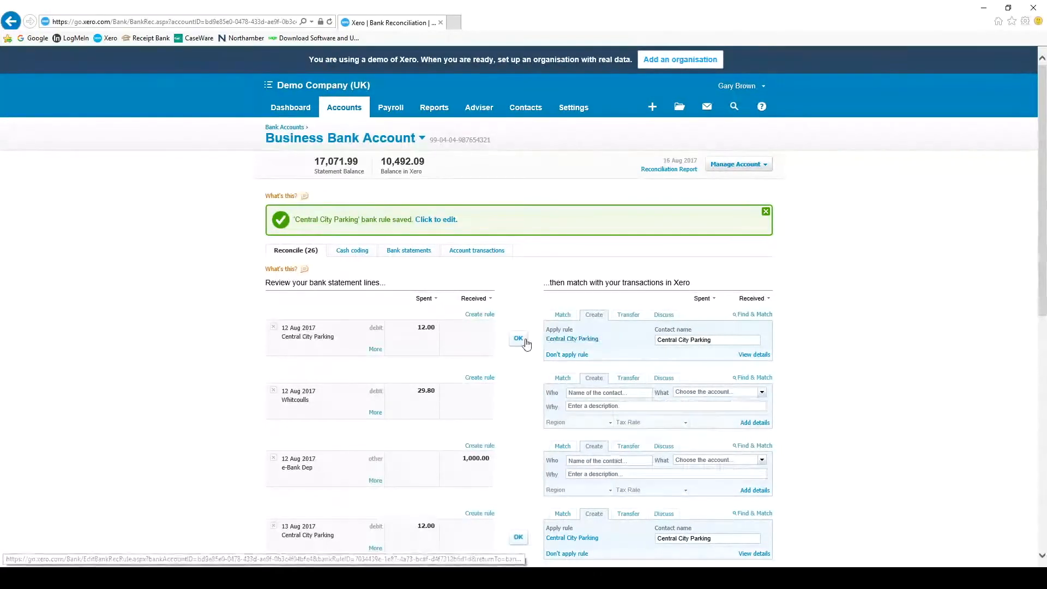
- Reconcile the 12 Aug 2017 Central City Parking line with the new rule and look through the remaining lines for other matches
left_click(519, 342)
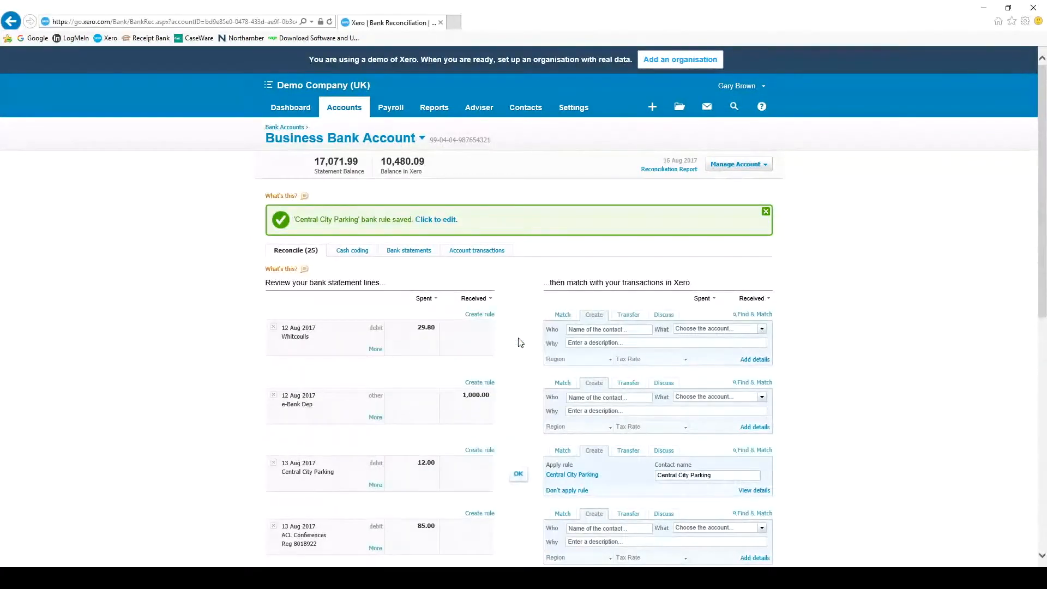
scroll(520, 339, "down", 3)
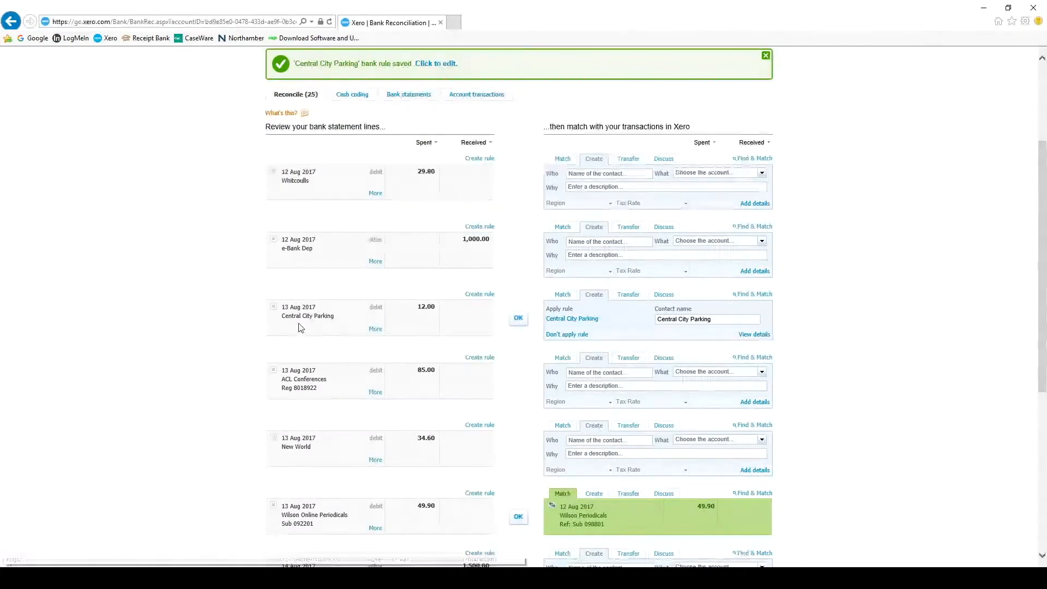
scroll(218, 304, "down", 2)
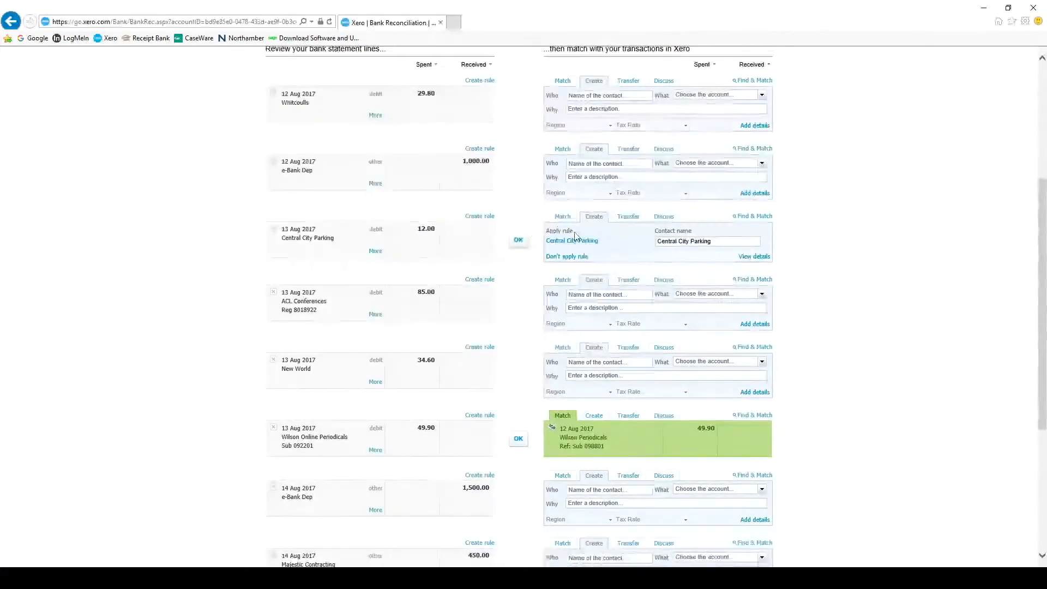
scroll(528, 295, "down", 3)
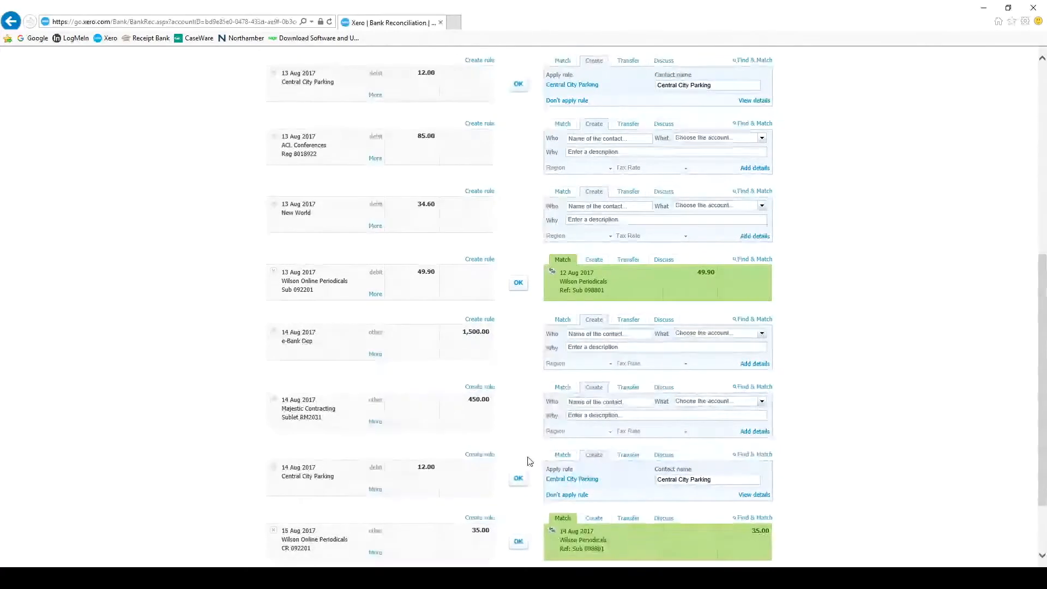
scroll(524, 459, "up", 3)
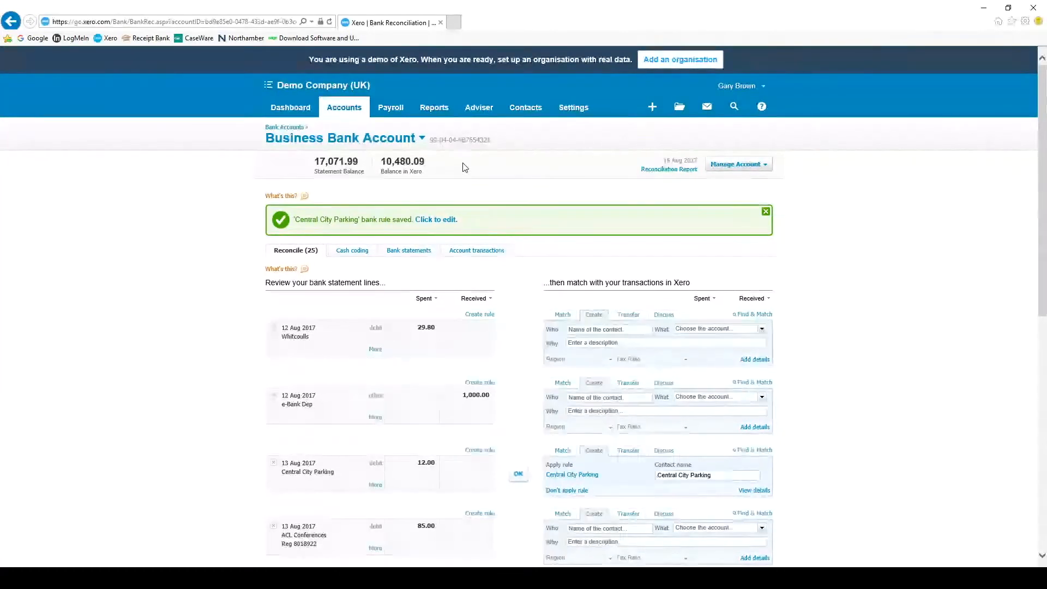
- Create a new manual journal with the narration "Depreciation" and the date 31 Aug 2017
left_click(480, 108)
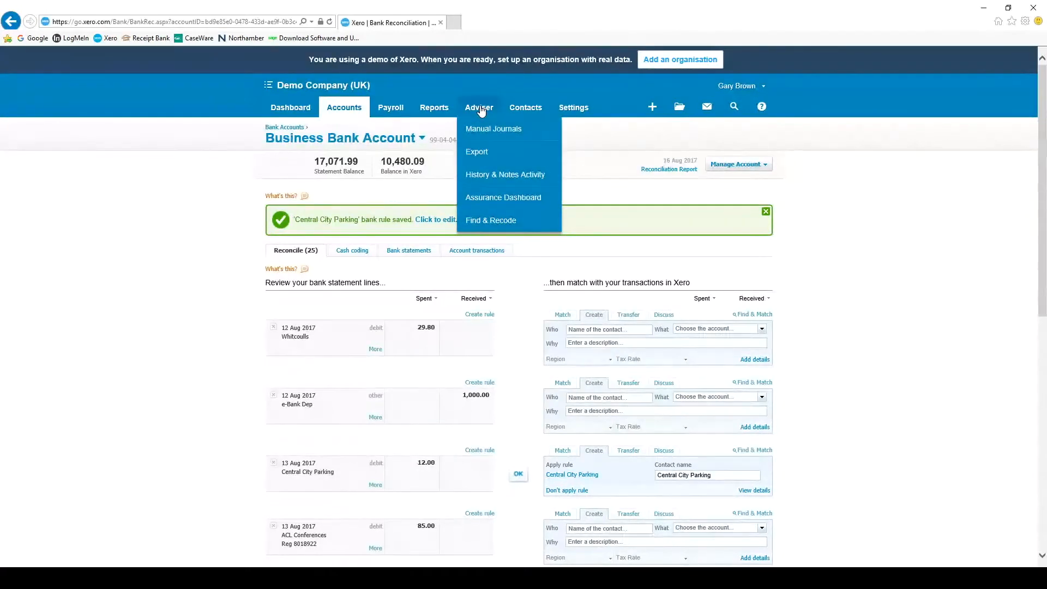
left_click(495, 130)
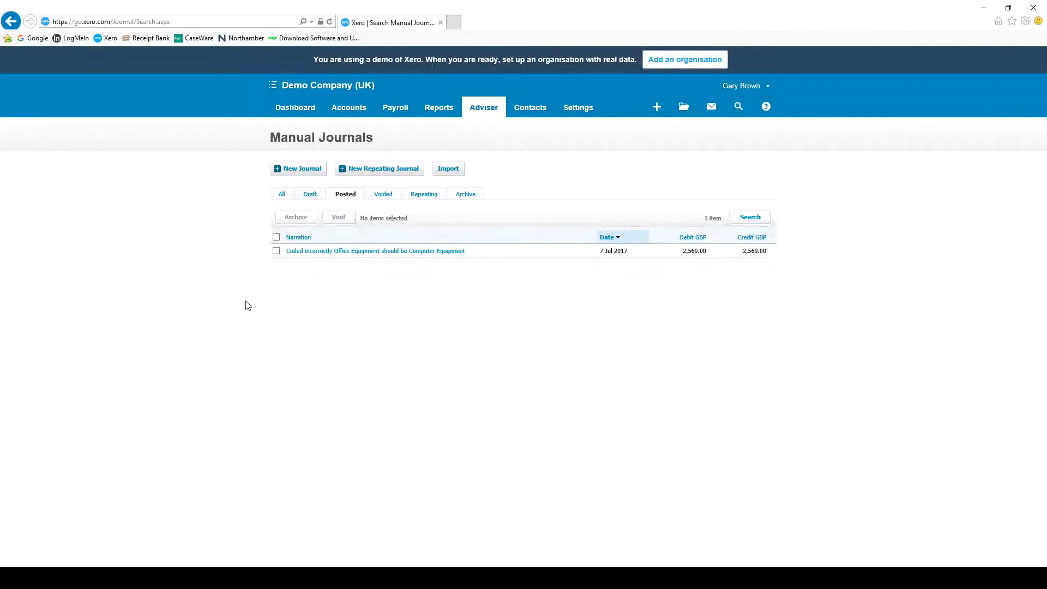
left_click(302, 170)
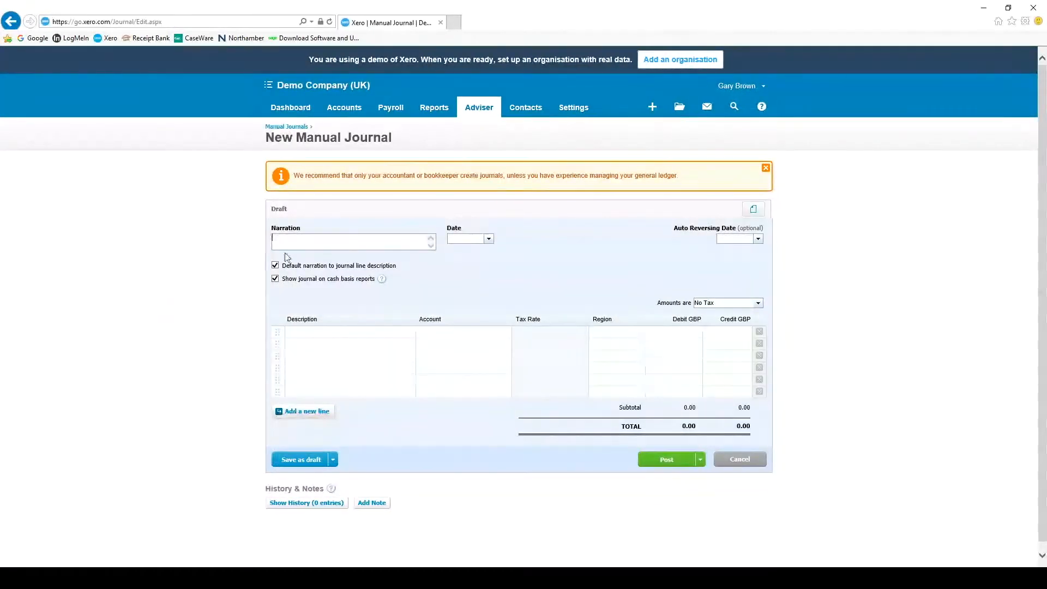
left_click(296, 240)
type("Depreciation")
left_click(490, 239)
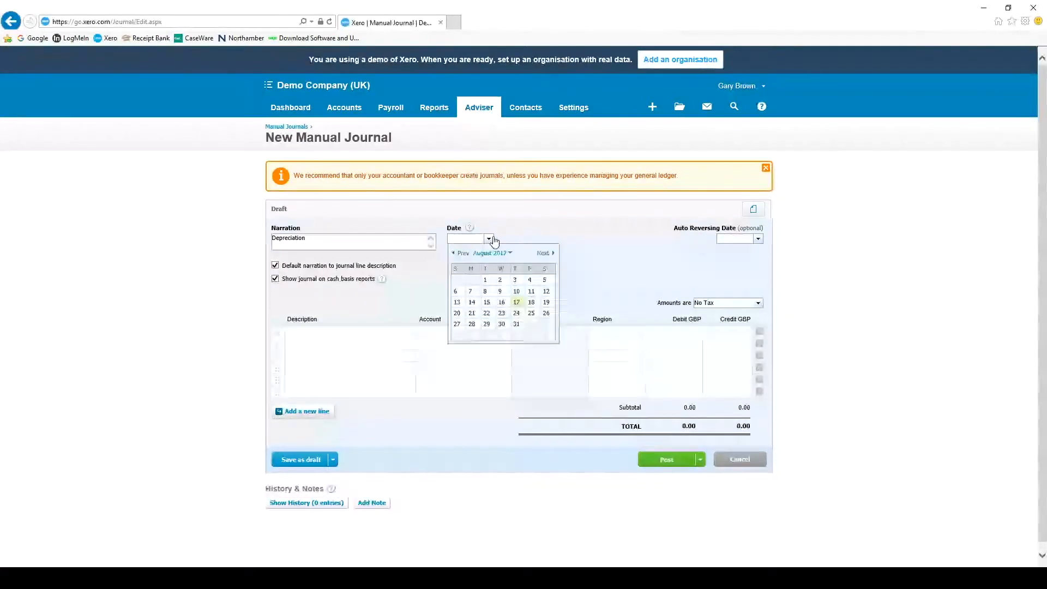
left_click(516, 325)
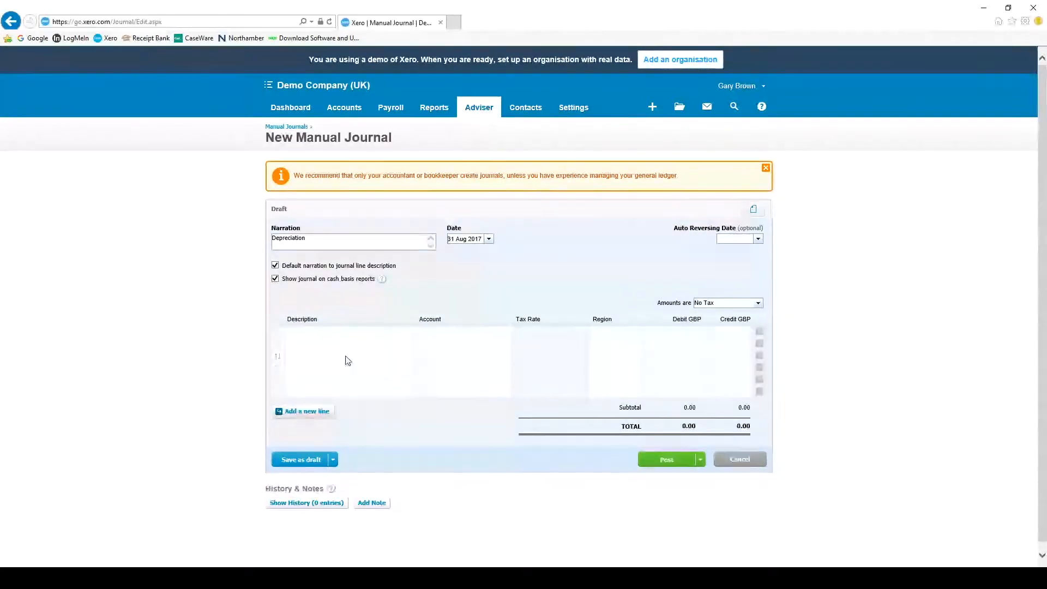
- Fill the first journal line with the default description, account 416 - Depreciation Expense and a debit of 700
left_click(357, 334)
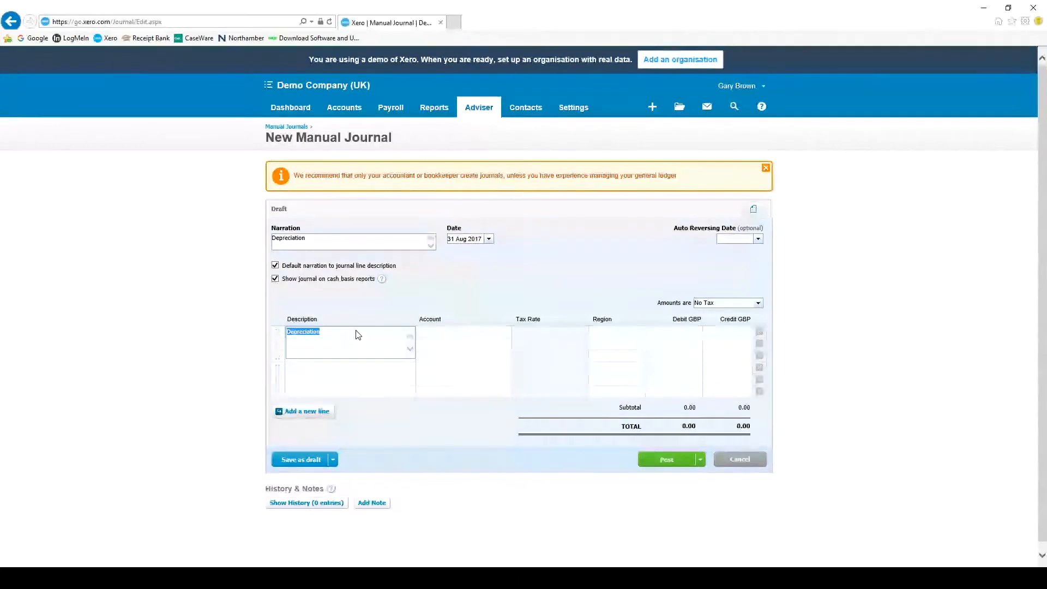
left_click(451, 331)
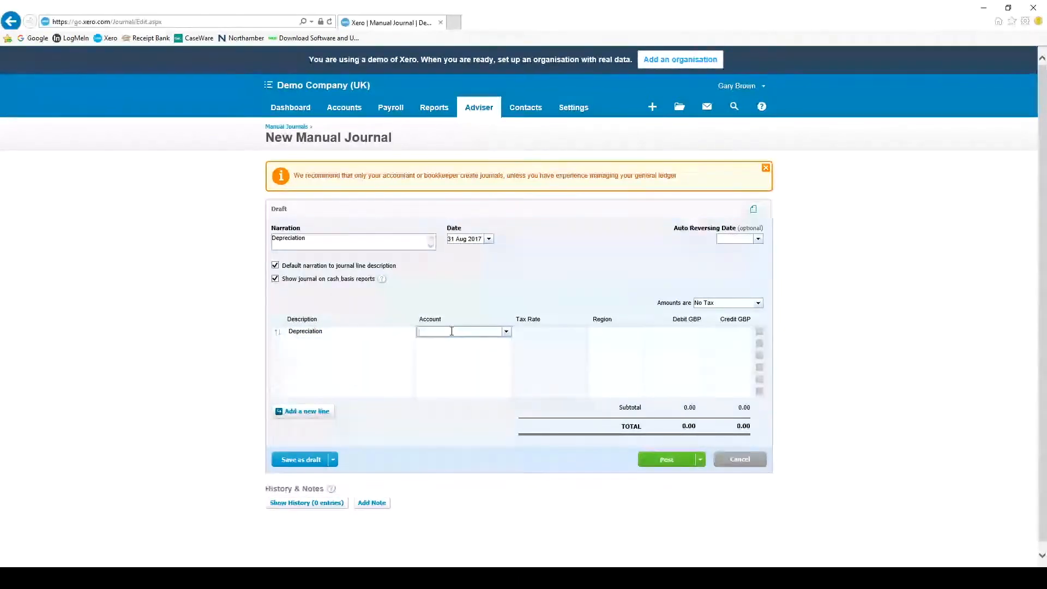
type("dep")
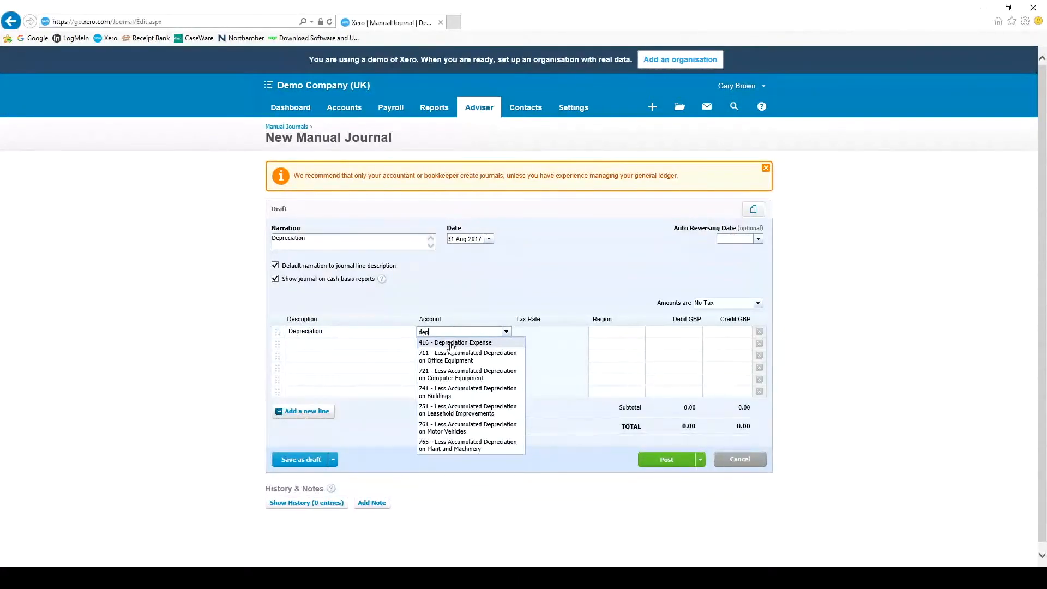
left_click(452, 343)
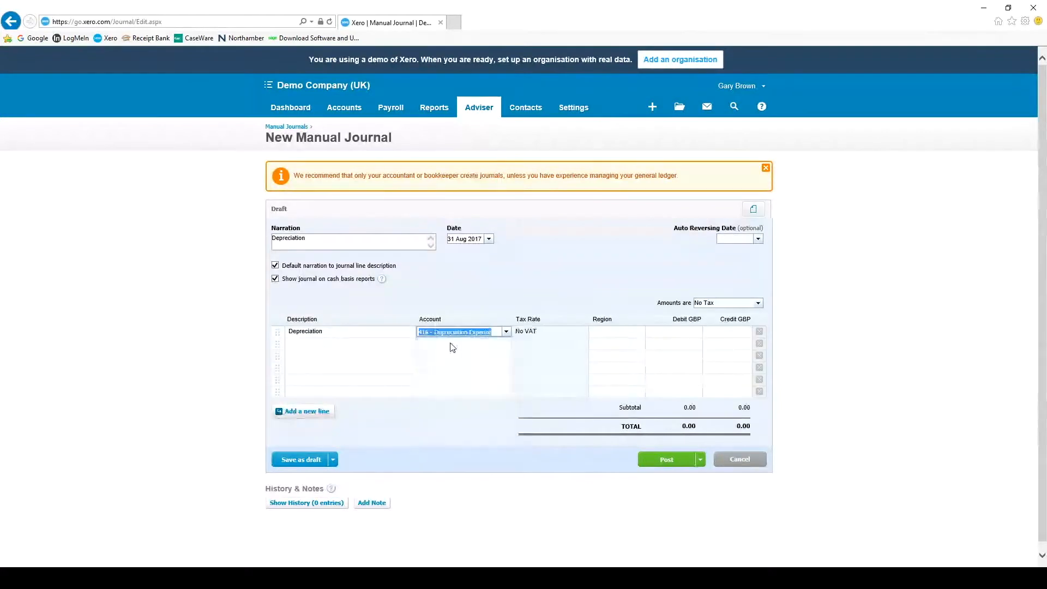
left_click(667, 333)
type("7")
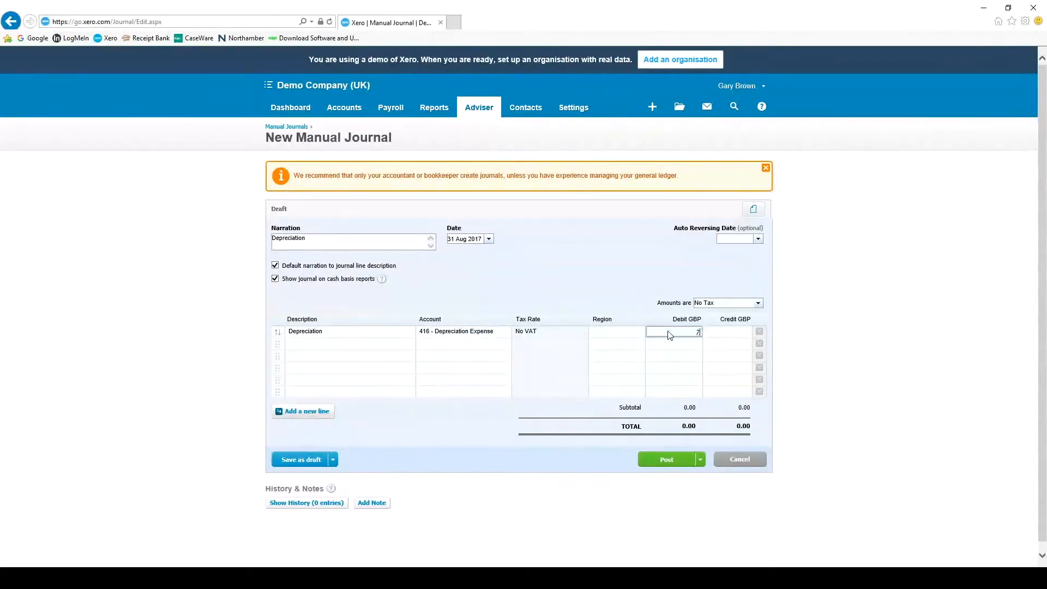
type("00")
- Add a second journal line crediting 700 to 711 - Less Accumulated Depreciation on Office Equipment, and post the journal
left_click(413, 348)
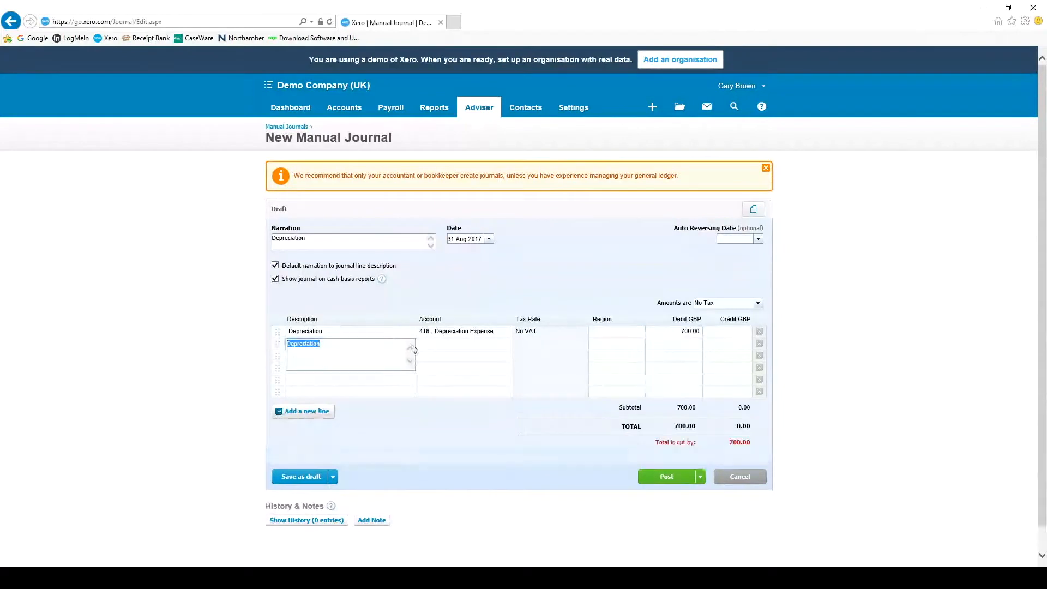
left_click(451, 344)
type("dep")
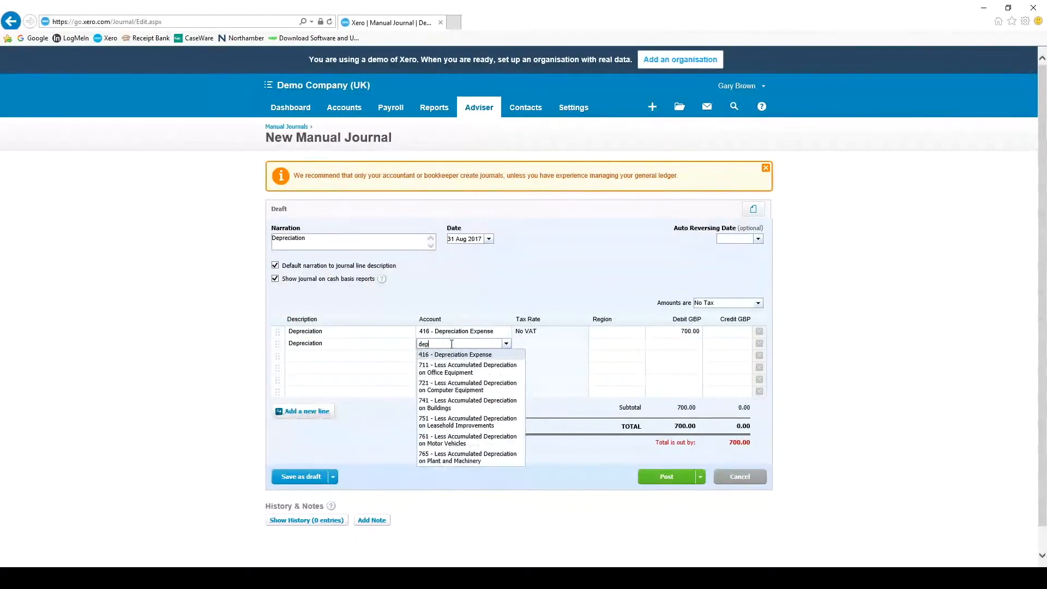
left_click(462, 375)
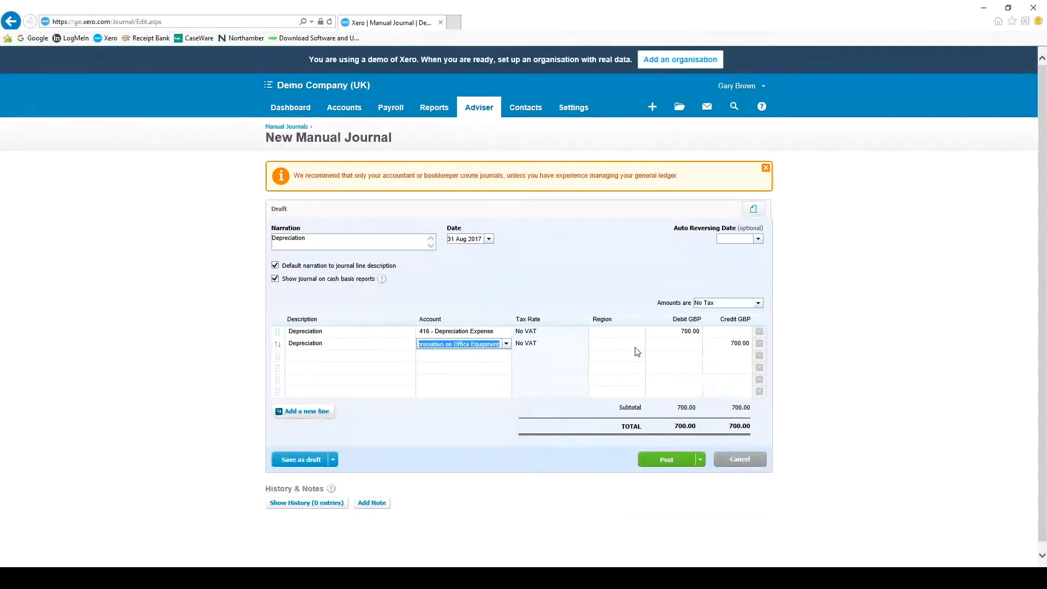
left_click(735, 347)
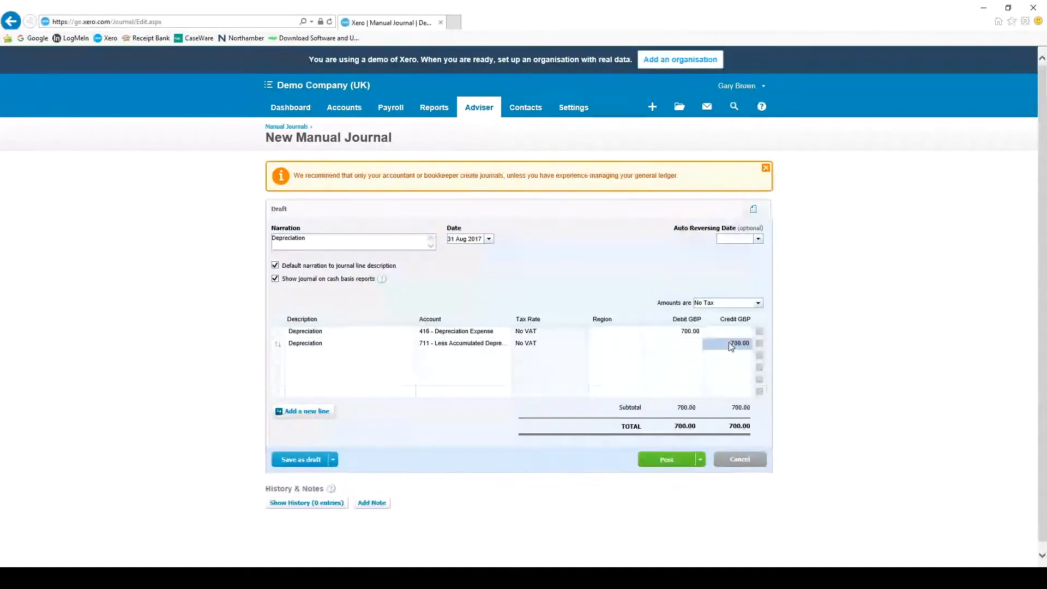
left_click(669, 460)
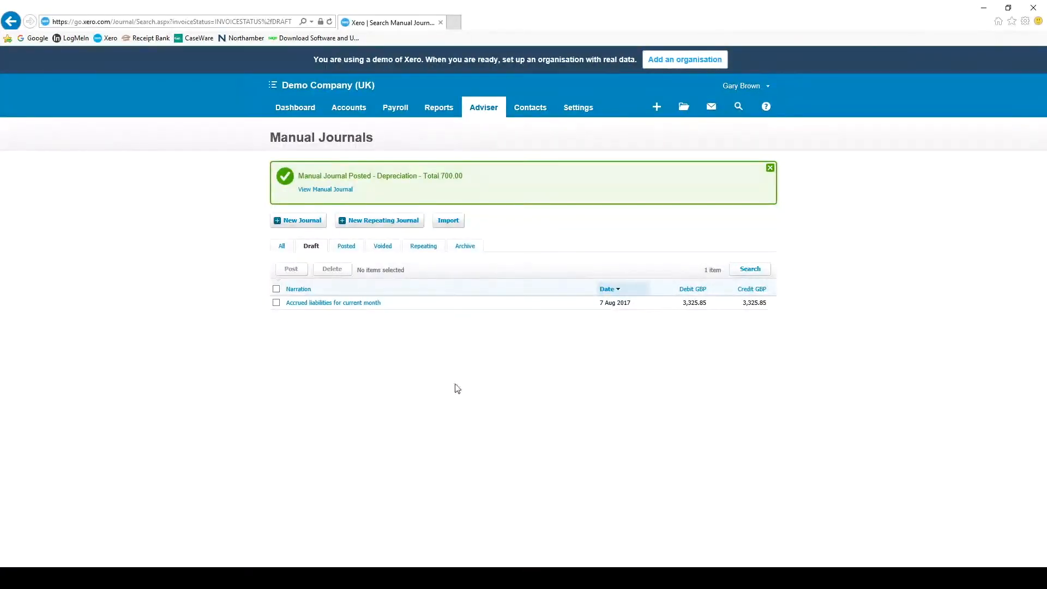
- Open the Cash Summary report for August 2017 and examine how the depreciation journal affects the operating expenses and non operating movements
left_click(438, 109)
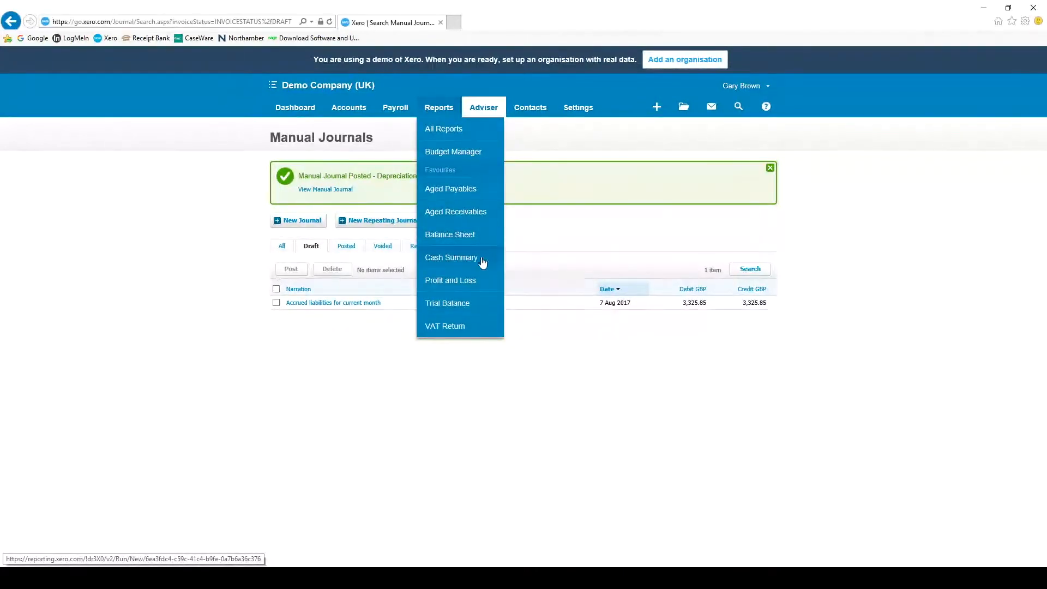
left_click(456, 262)
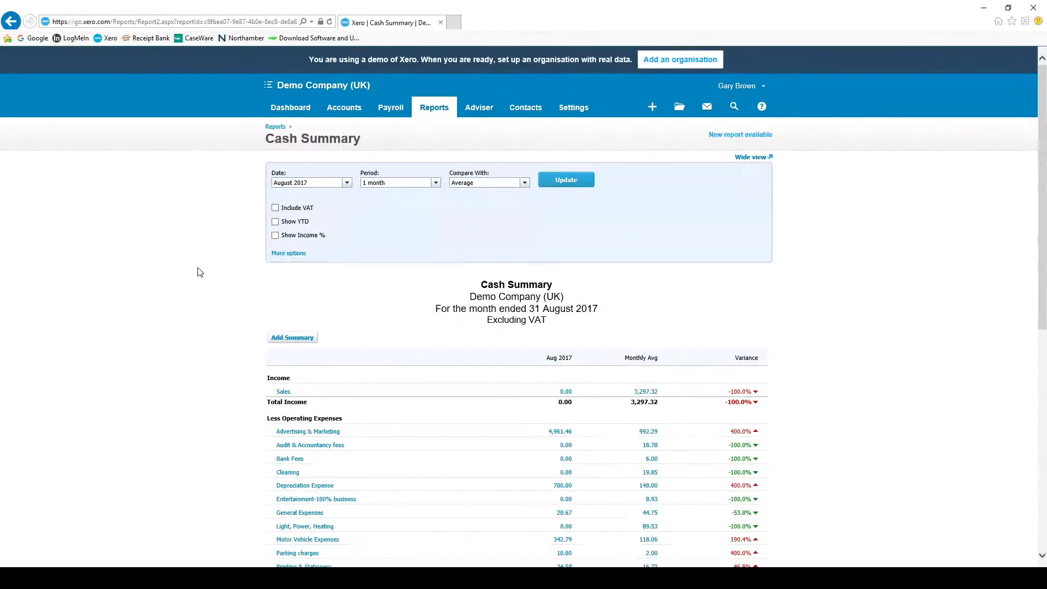
scroll(201, 270, "down", 2)
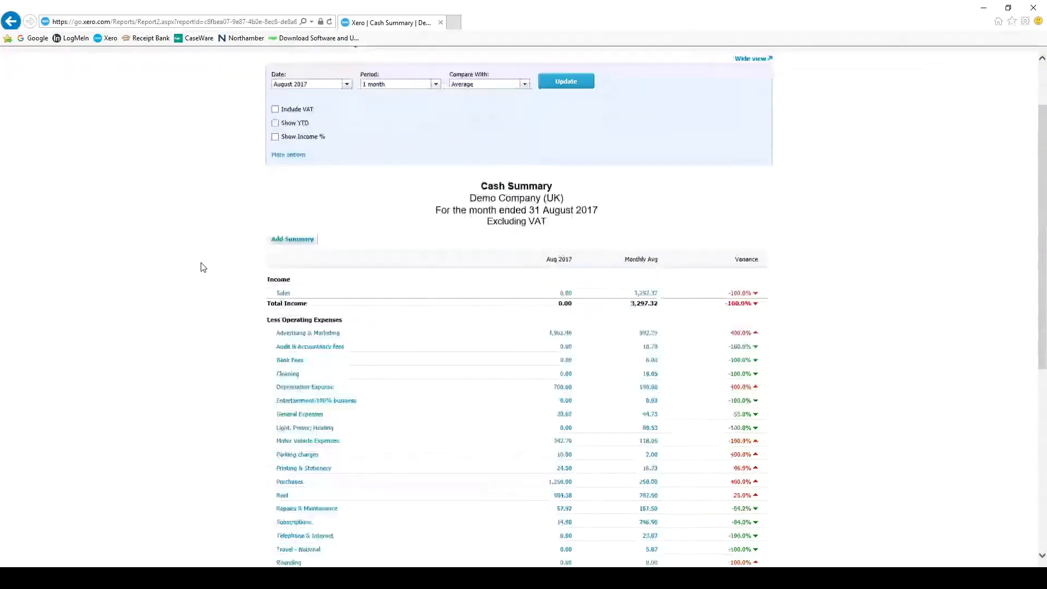
scroll(201, 267, "down", 4)
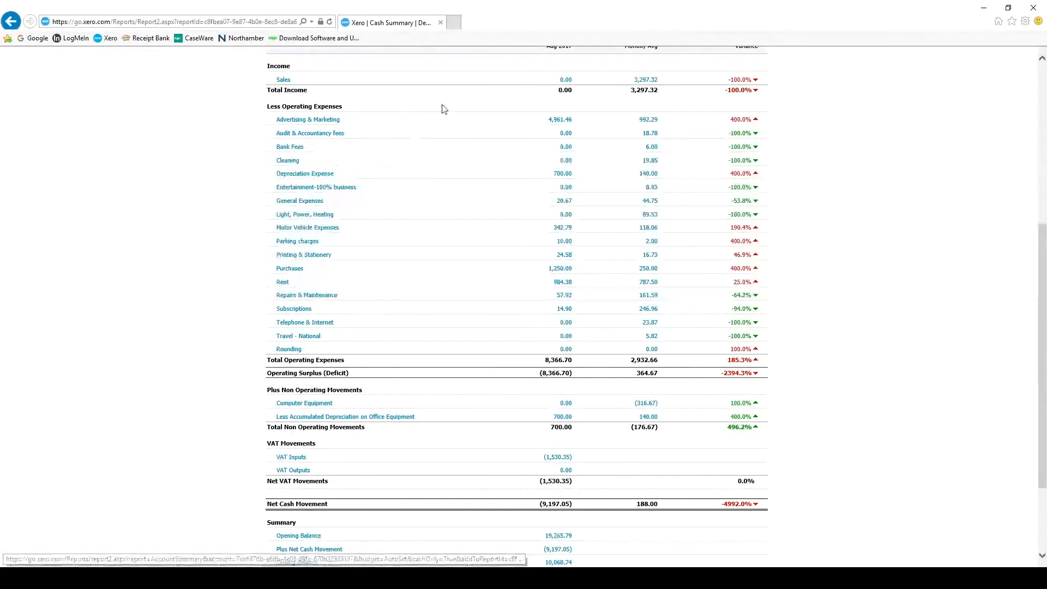
scroll(467, 281, "down", 2)
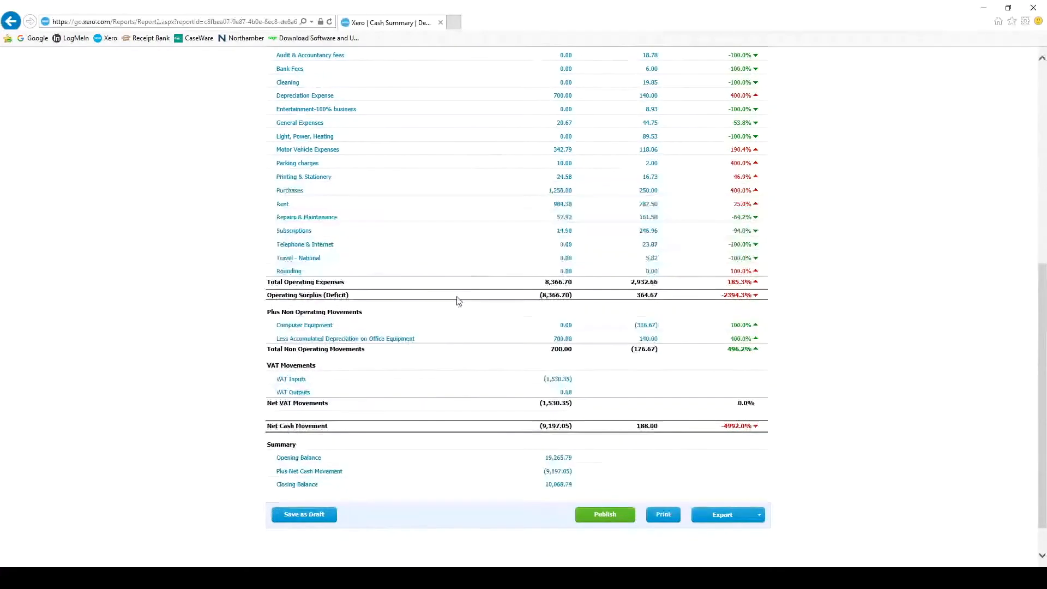
scroll(462, 363, "up", 3)
scroll(461, 363, "down", 3)
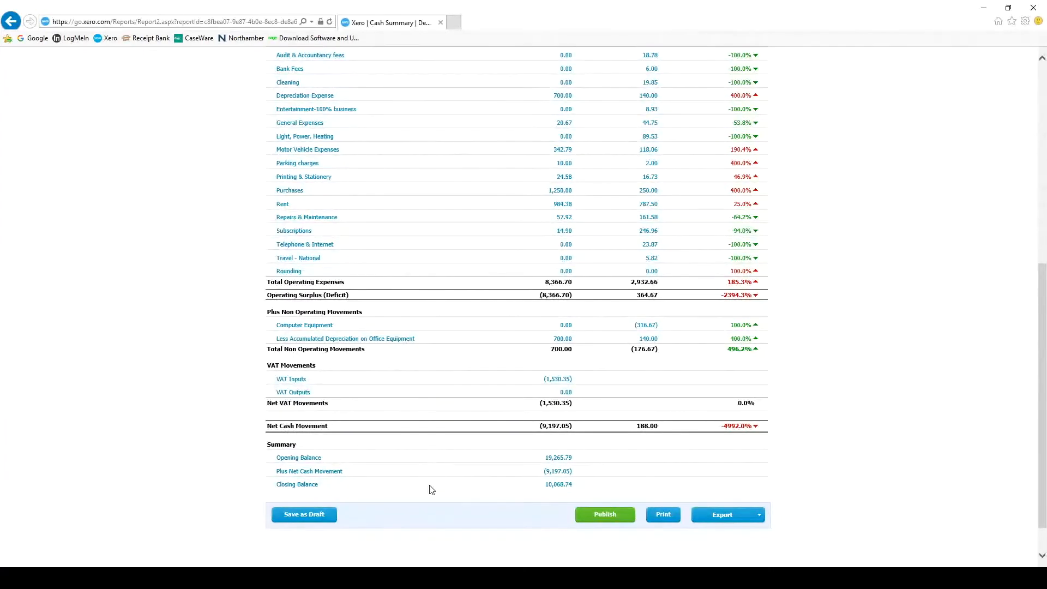
scroll(445, 365, "up", 3)
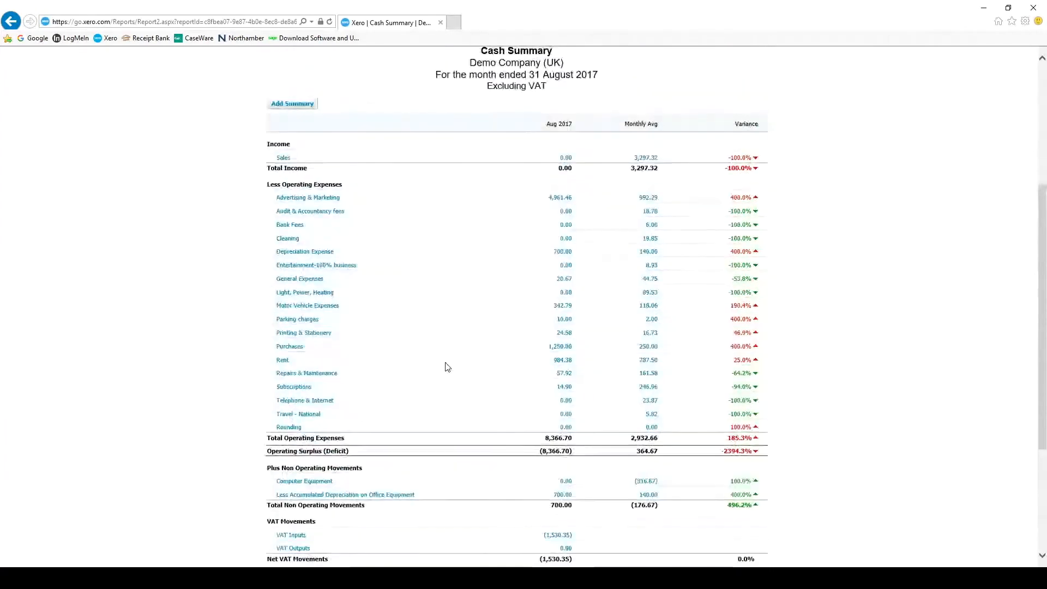
scroll(444, 365, "down", 2)
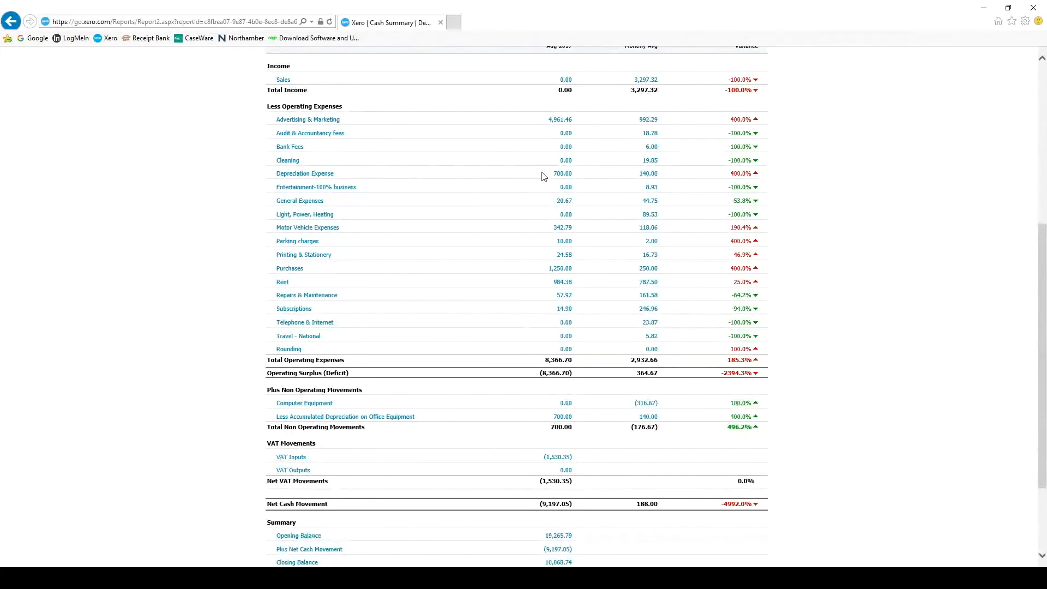
scroll(537, 176, "up", 3)
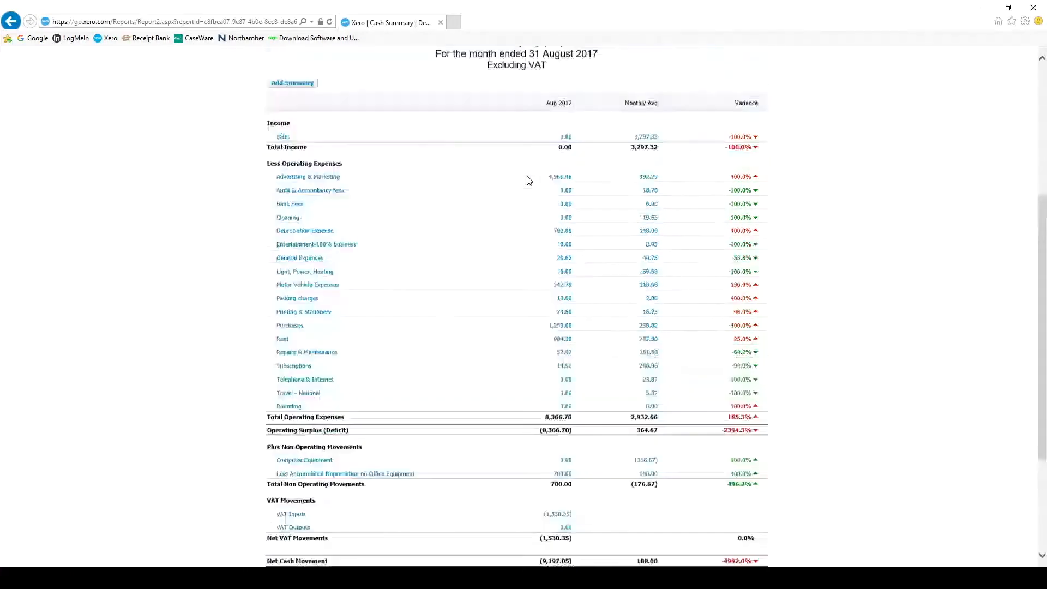
scroll(480, 254, "up", 8)
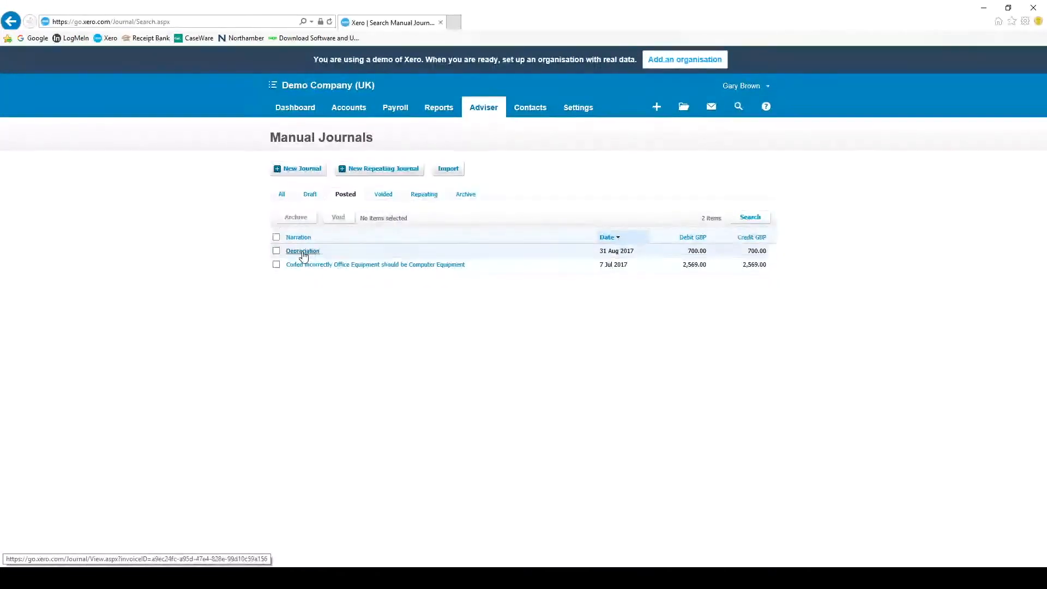
- Edit the posted Depreciation journal so it is excluded from cash basis reports, and post it again
left_click(304, 251)
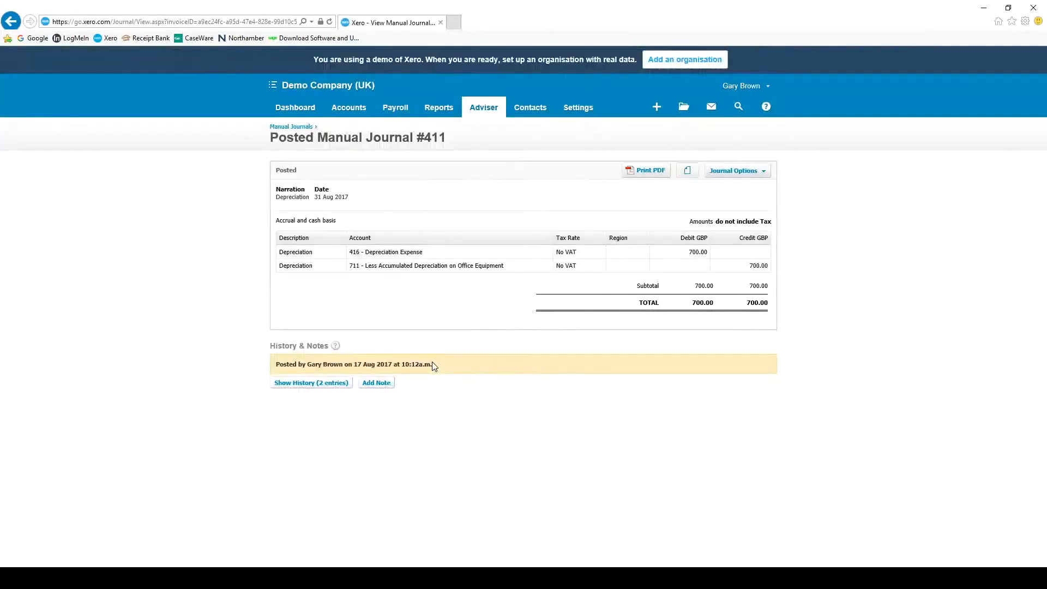
left_click(756, 172)
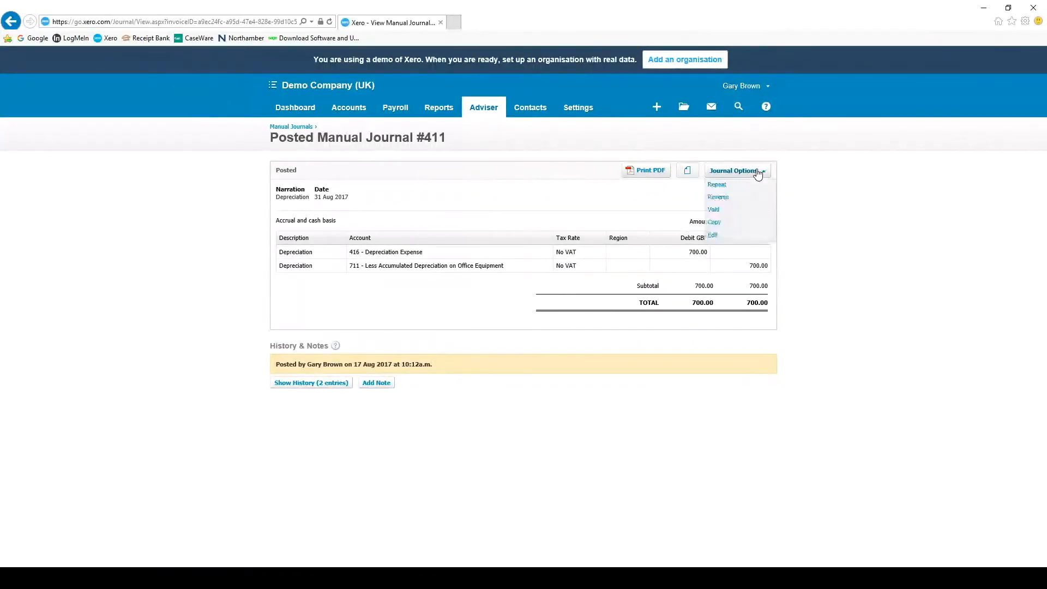
left_click(713, 235)
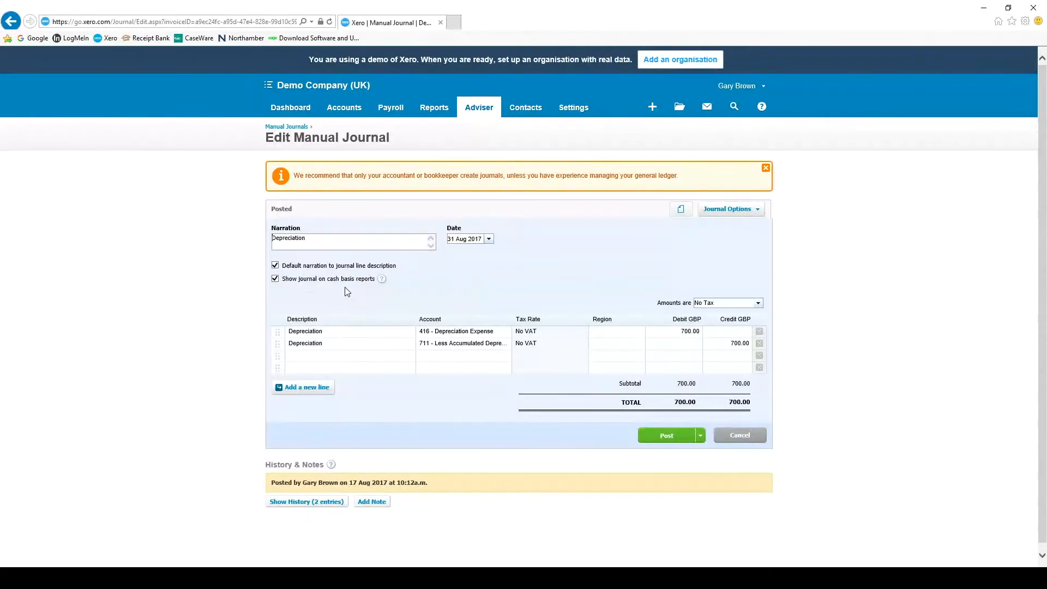
left_click(275, 279)
left_click(668, 436)
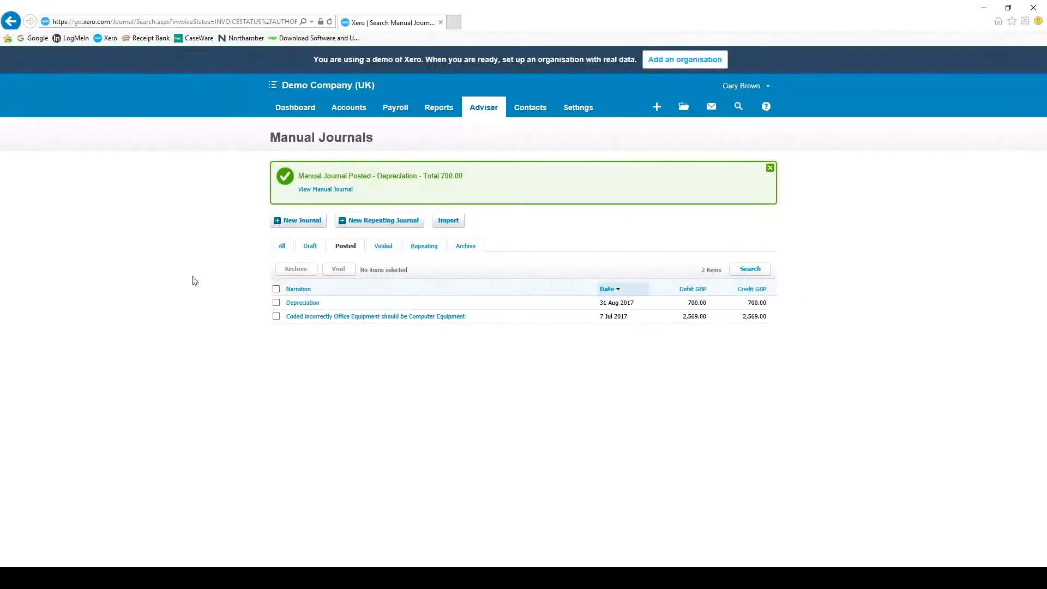
- Reopen the Cash Summary report and check the expenses and non operating movements for depreciation
left_click(439, 108)
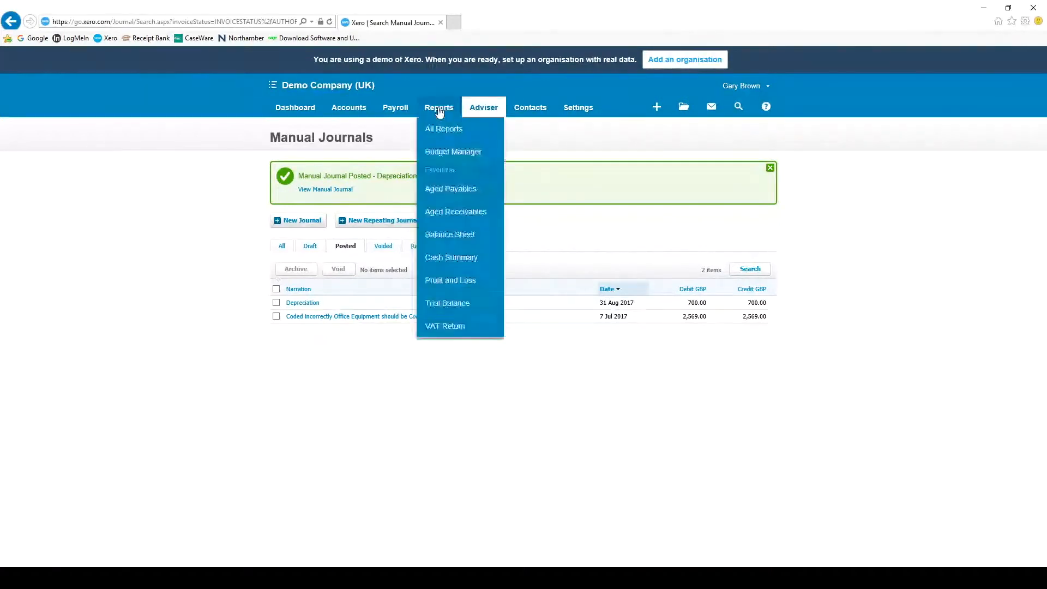
left_click(451, 259)
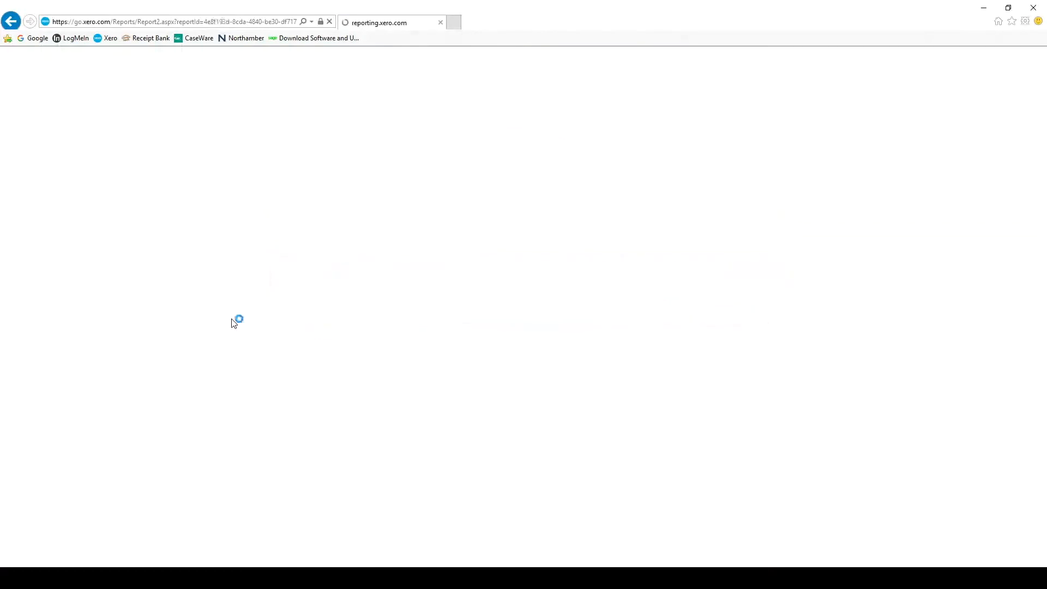
scroll(210, 302, "down", 5)
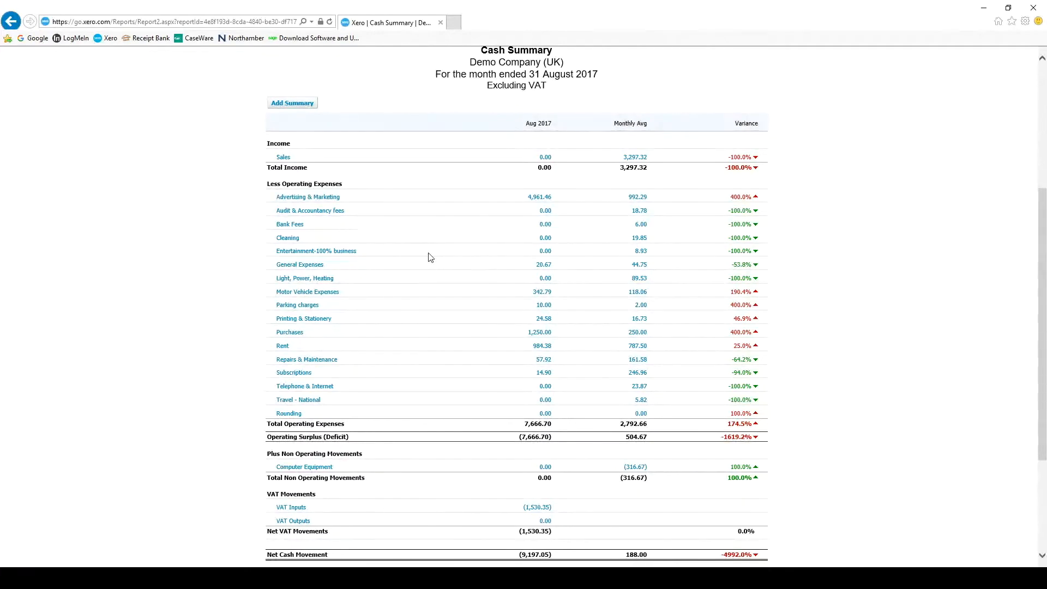
scroll(428, 256, "down", 2)
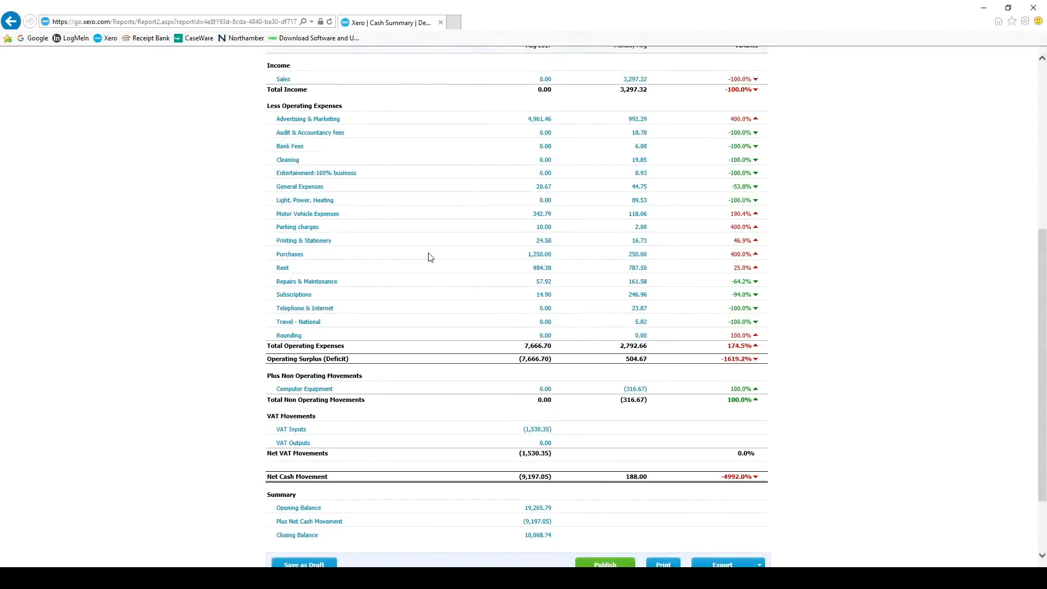
scroll(428, 257, "up", 5)
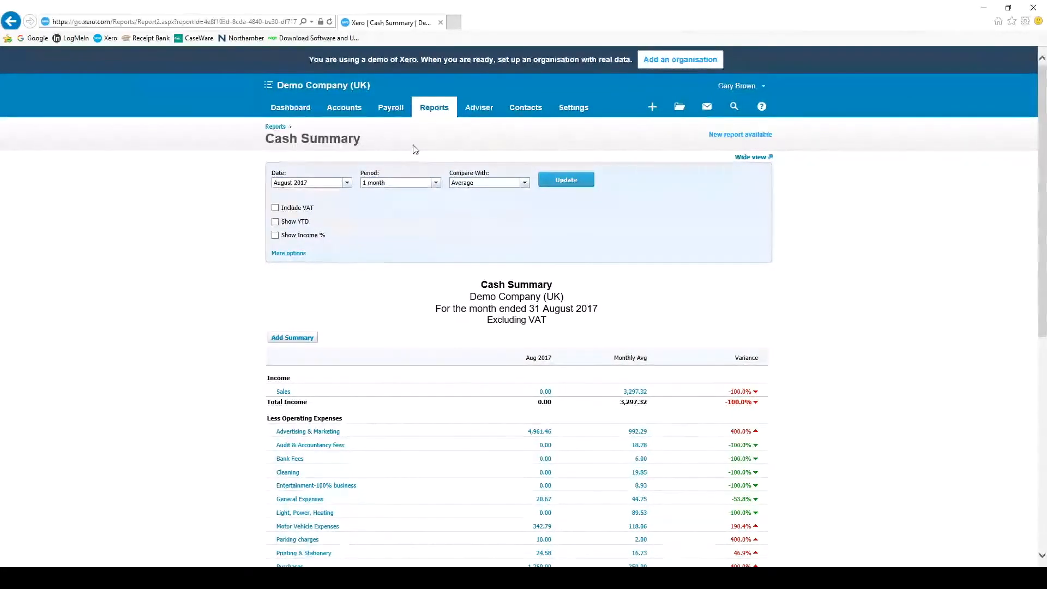
- Open the list of all reports and look through it, expanding the Financial and Accounting groups to show every report
left_click(429, 109)
left_click(439, 130)
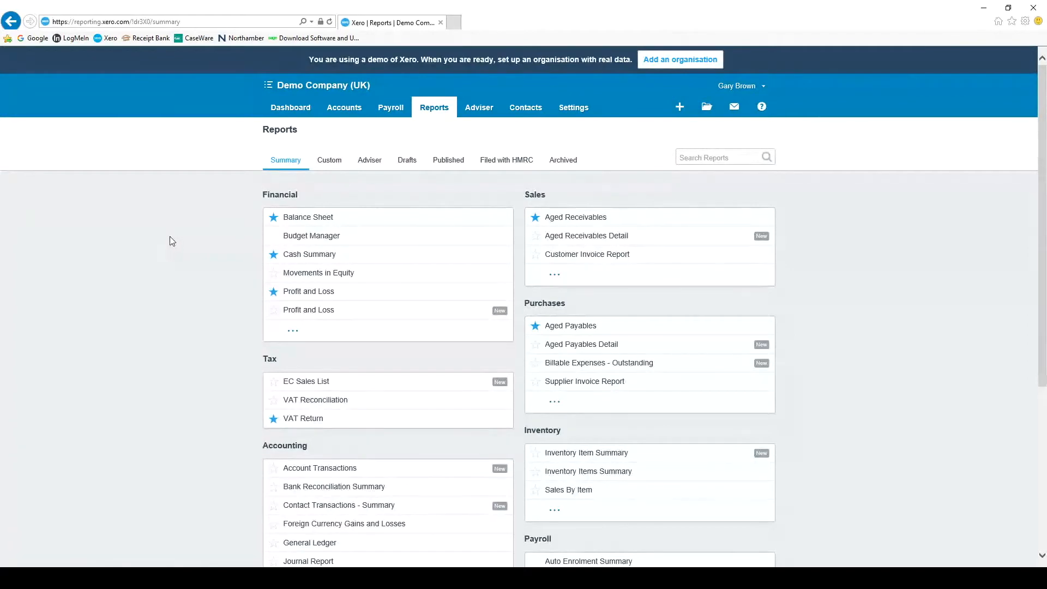
scroll(172, 241, "down", 2)
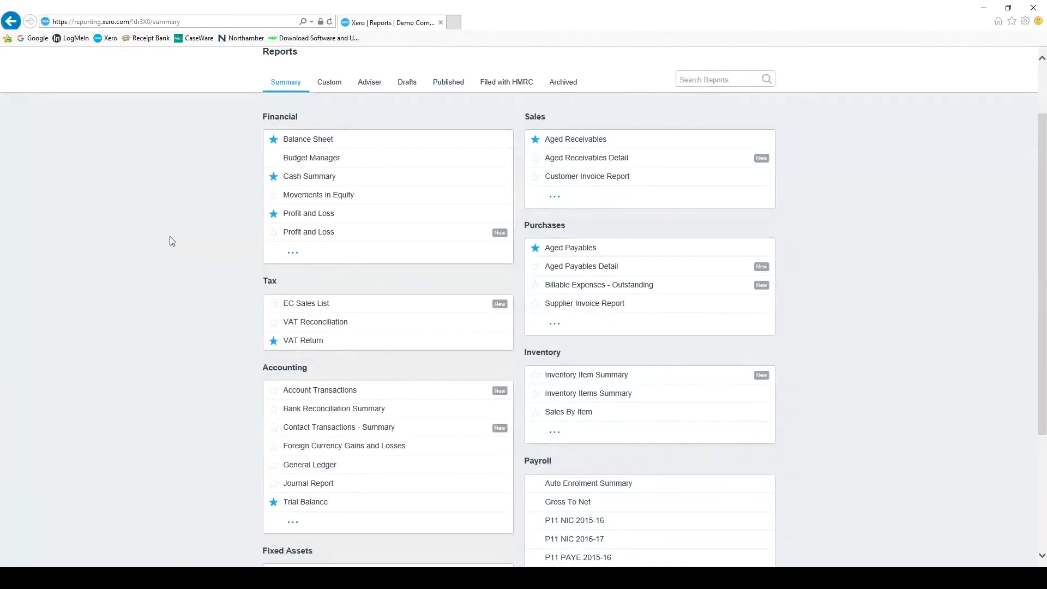
scroll(171, 241, "down", 2)
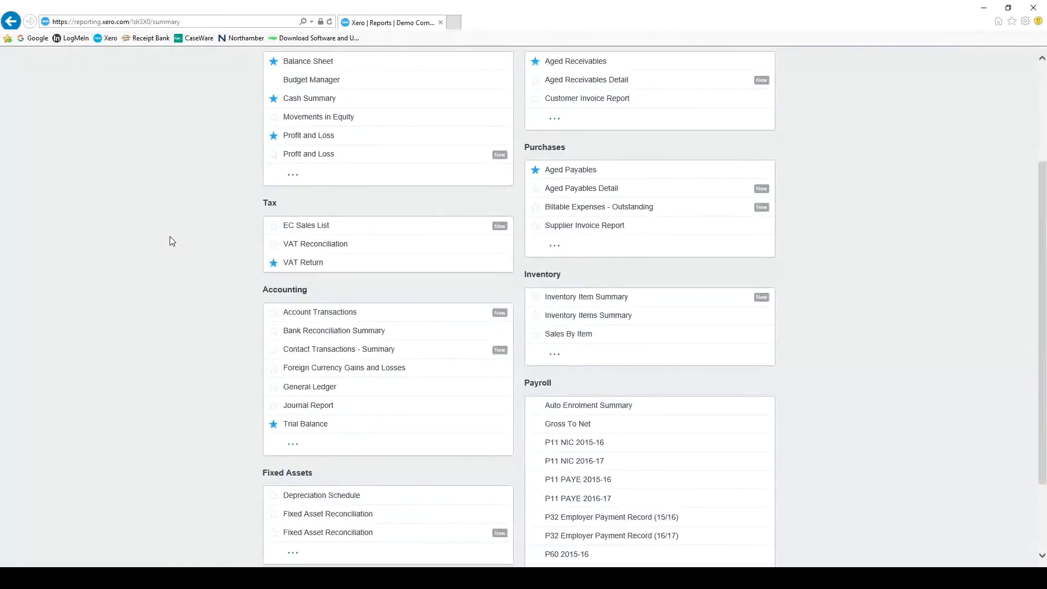
scroll(172, 241, "up", 2)
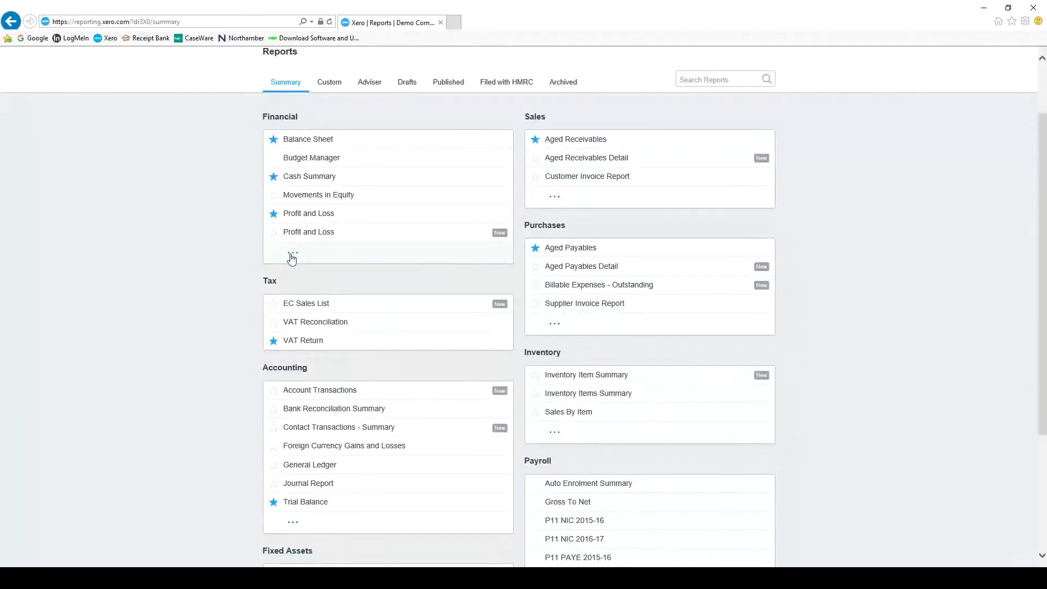
left_click(350, 257)
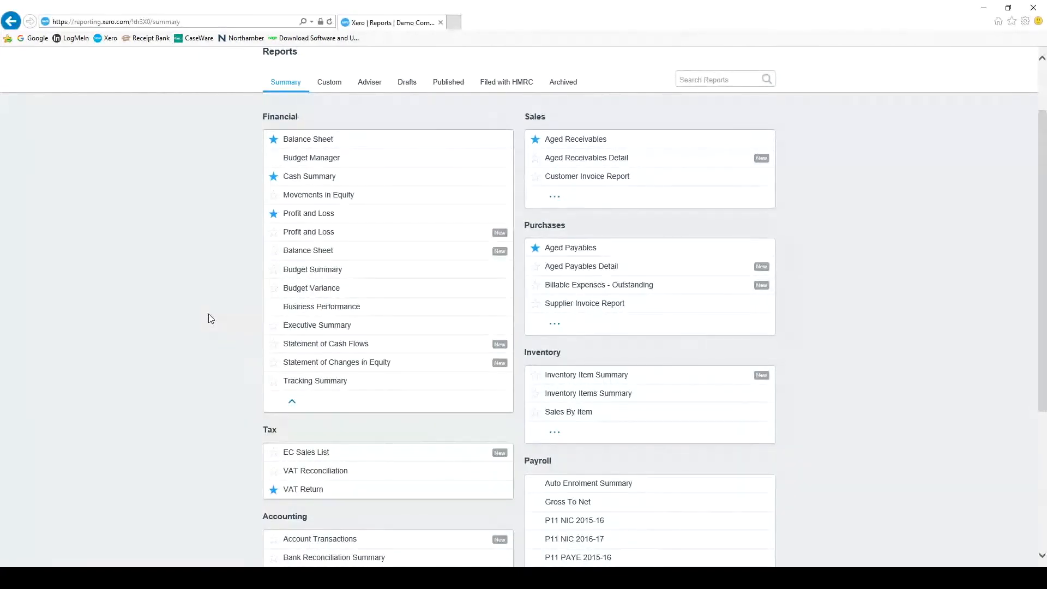
scroll(209, 300, "down", 2)
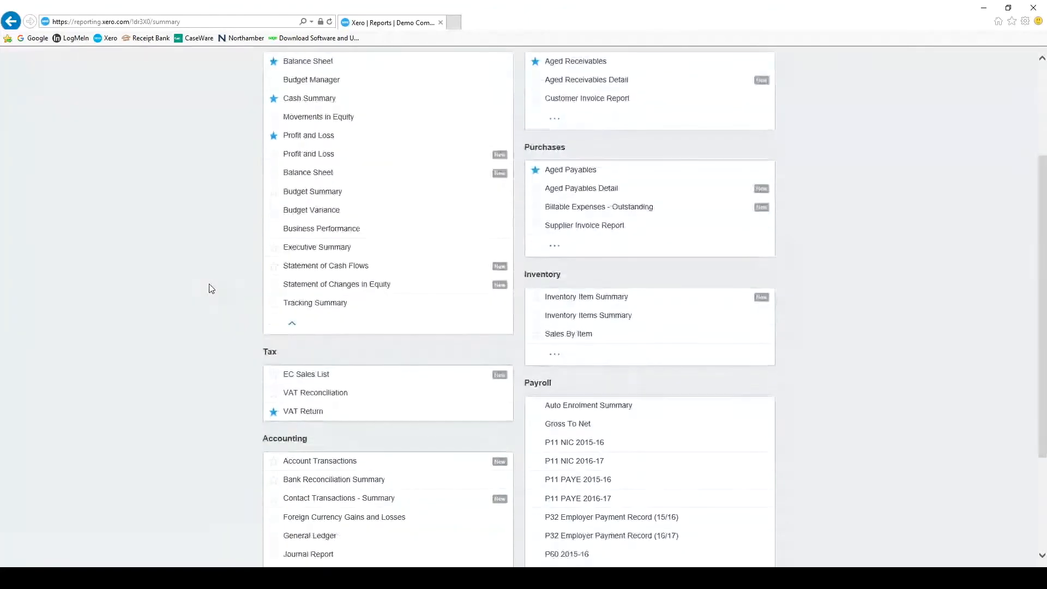
scroll(210, 289, "down", 4)
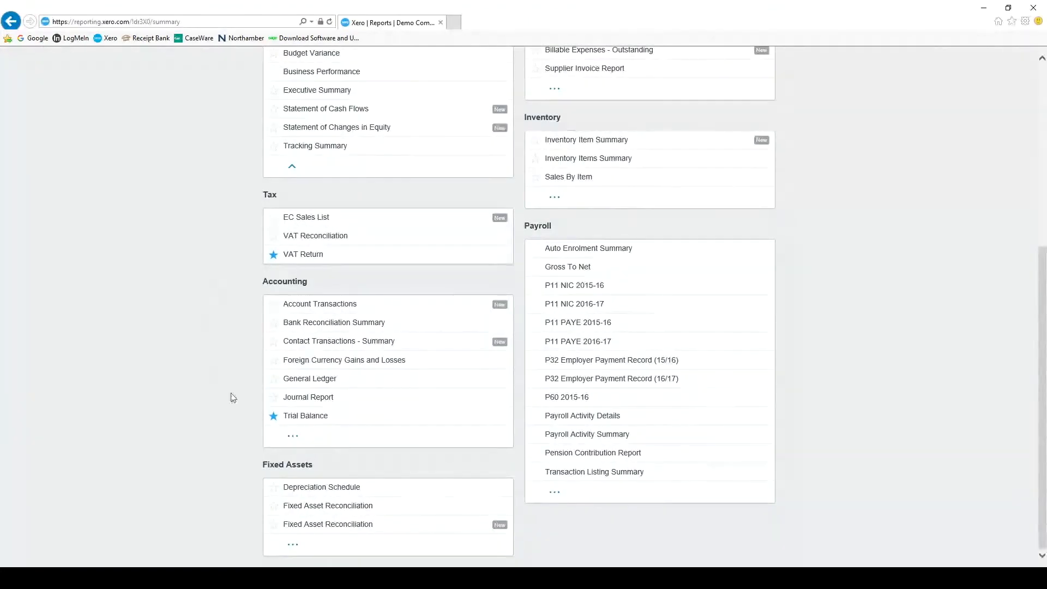
left_click(334, 436)
scroll(202, 391, "down", 4)
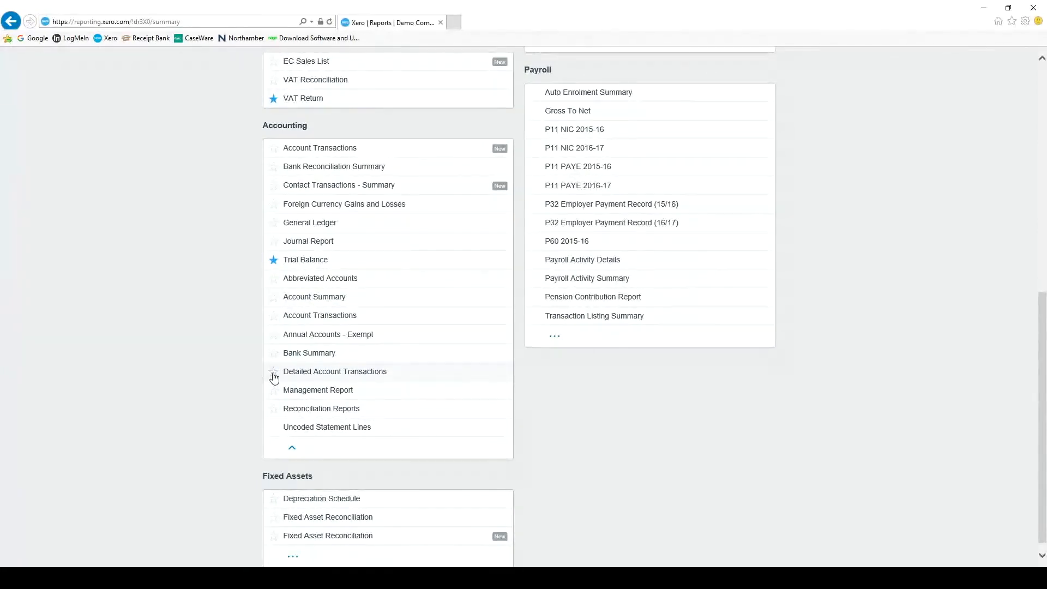
- Mark the Detailed Account Transactions report as a favourite and bring up the favourite reports
left_click(274, 373)
scroll(167, 398, "up", 8)
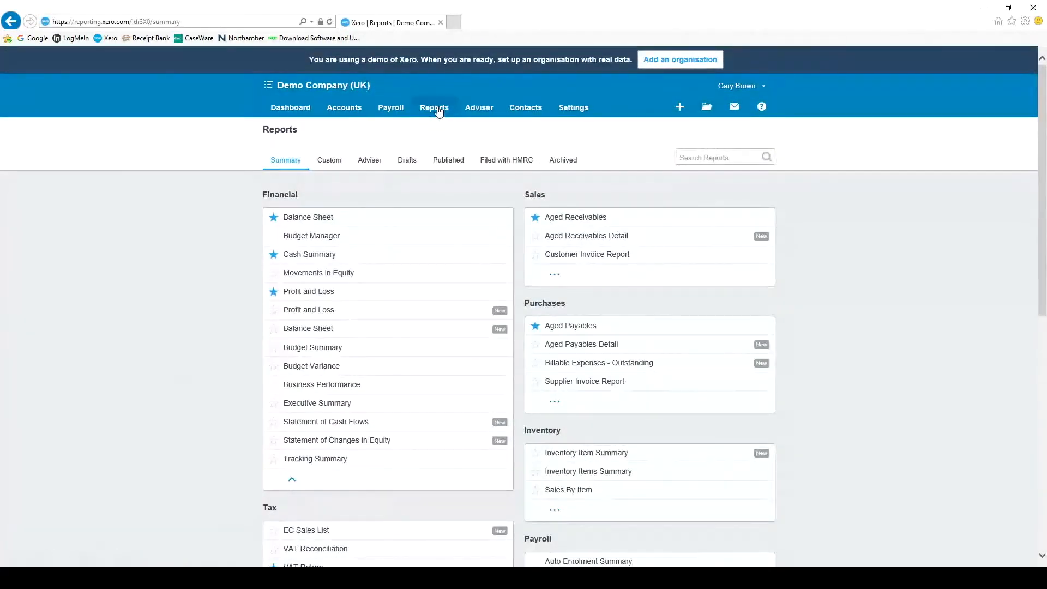
left_click(436, 109)
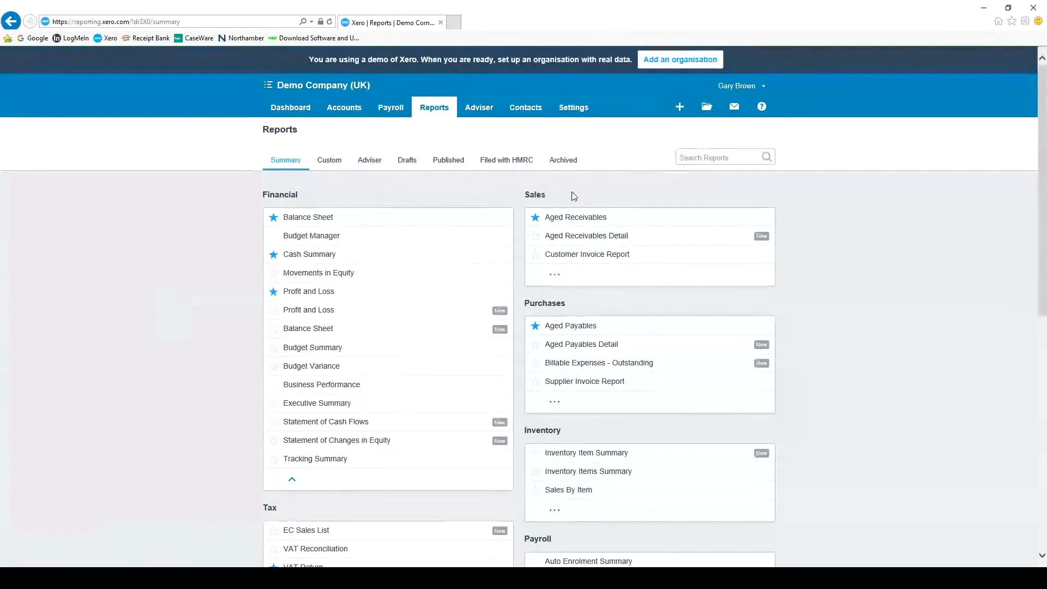
- Add the option "Central" to the Region tracking category in the general settings and save it
left_click(576, 109)
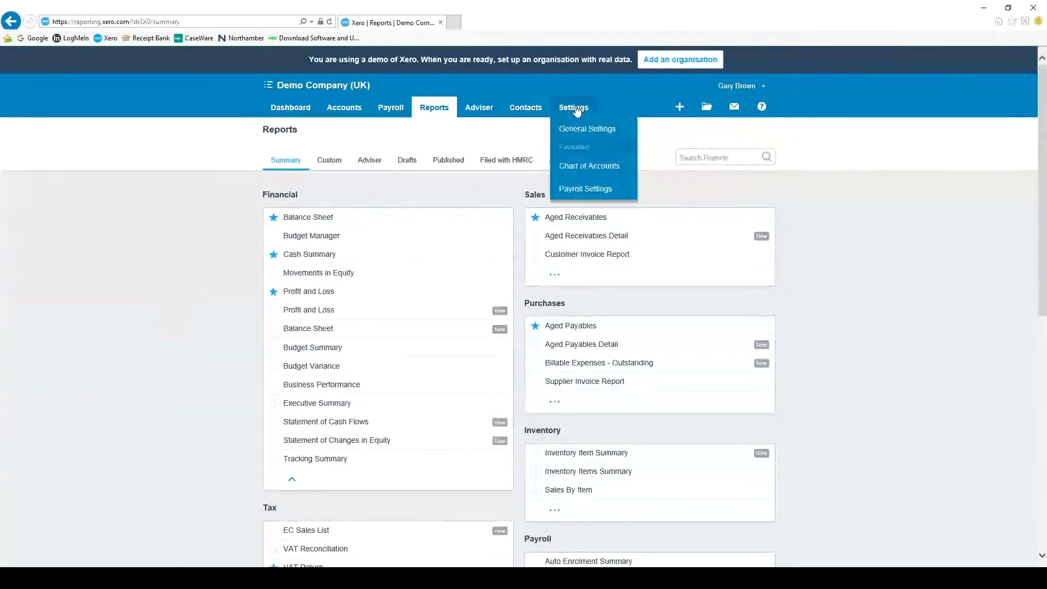
left_click(579, 131)
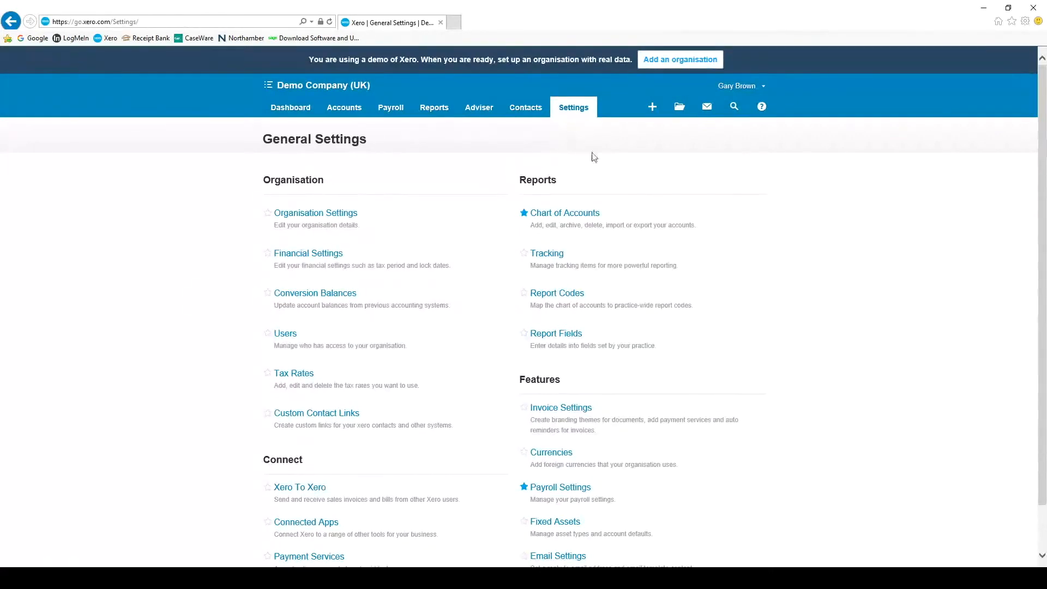
left_click(547, 258)
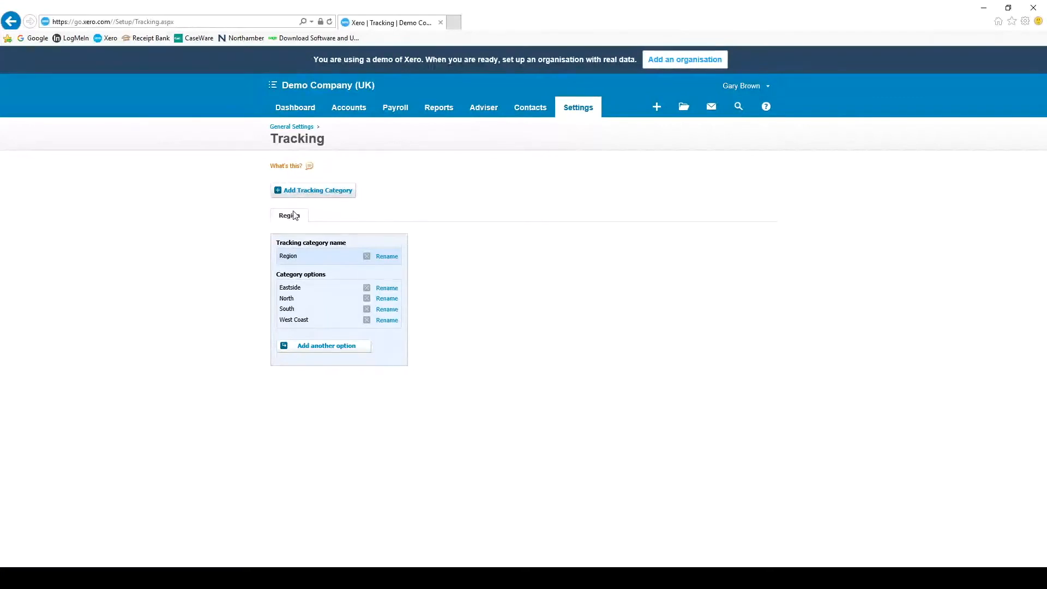
left_click(326, 349)
left_click(304, 335)
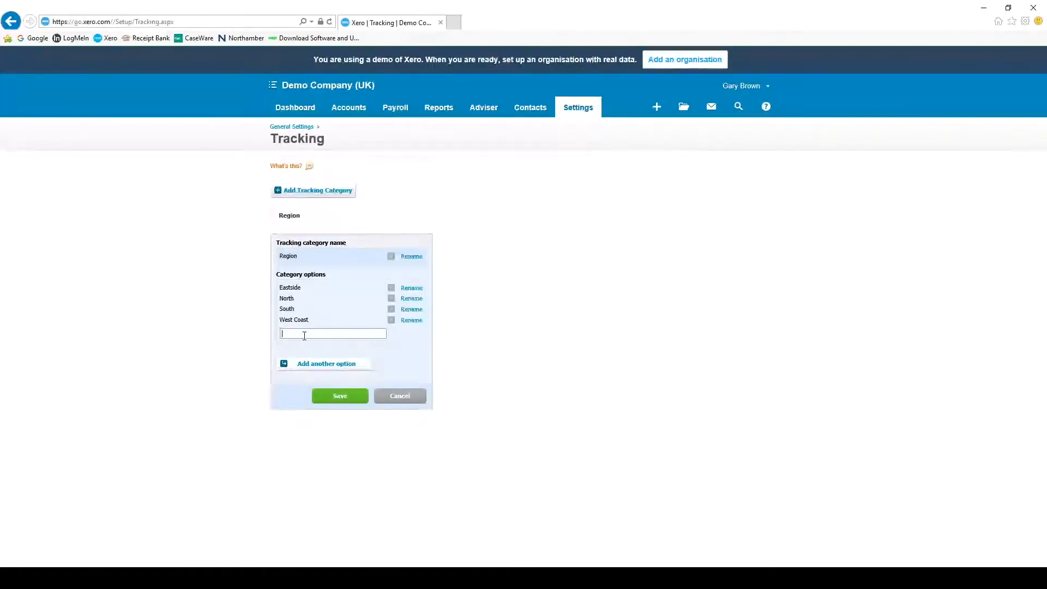
type("Central")
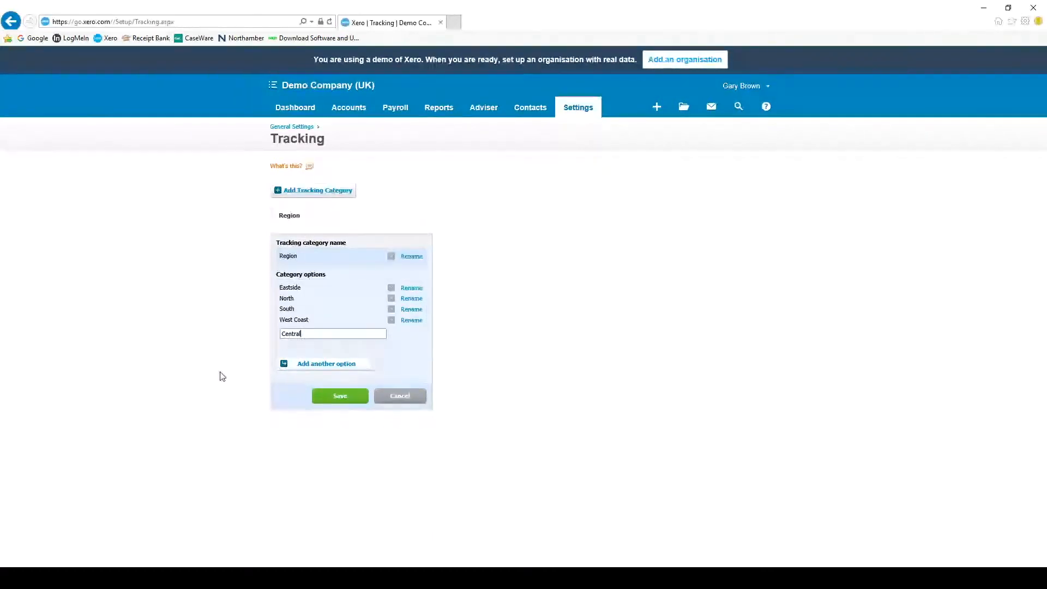
key("Return")
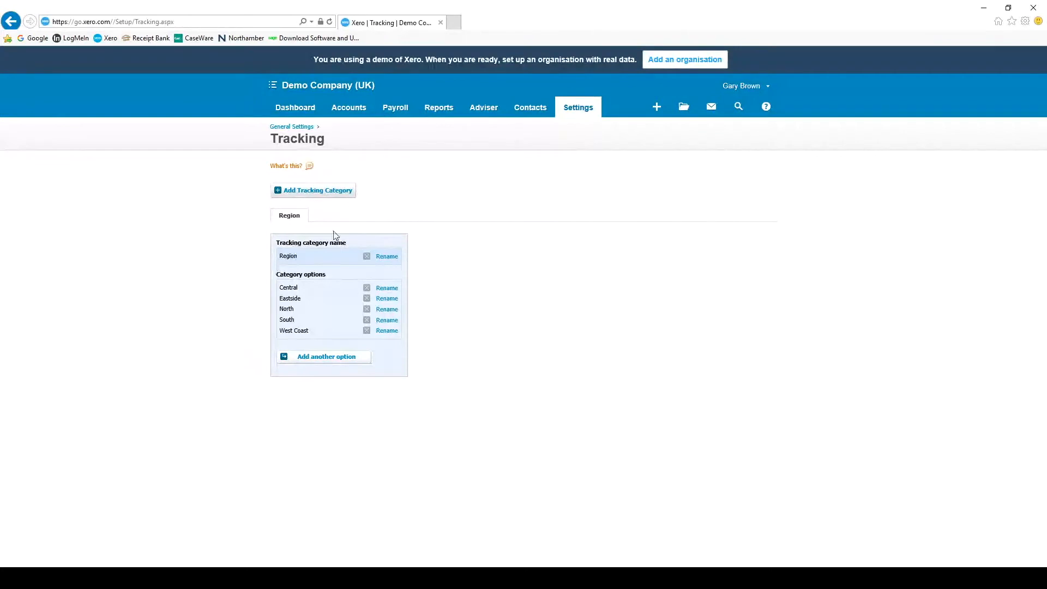
- Add a tracking category named "Salesperson" with three salespeople's first names as its options and save it
left_click(311, 192)
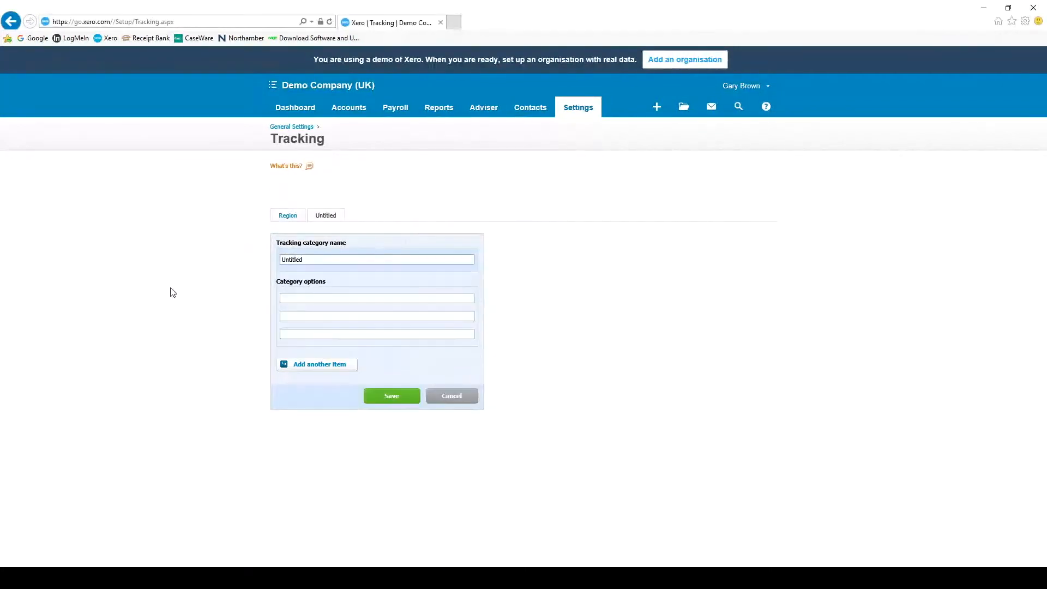
double_click(293, 259)
type("Salesper")
type("son")
type("Bob")
key("Tab")
type("Jane")
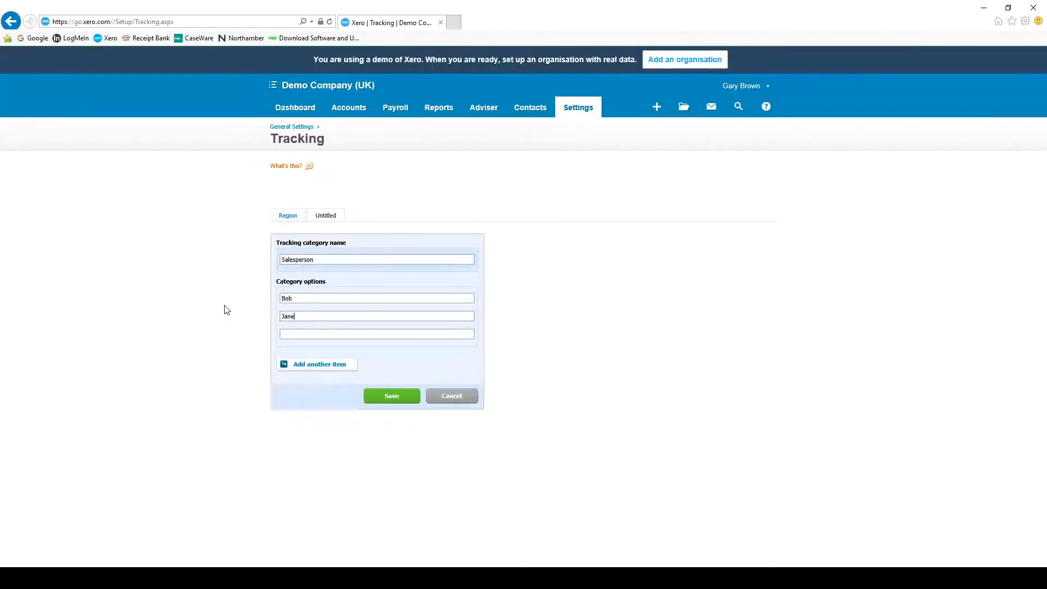
key("Tab")
type("Chri")
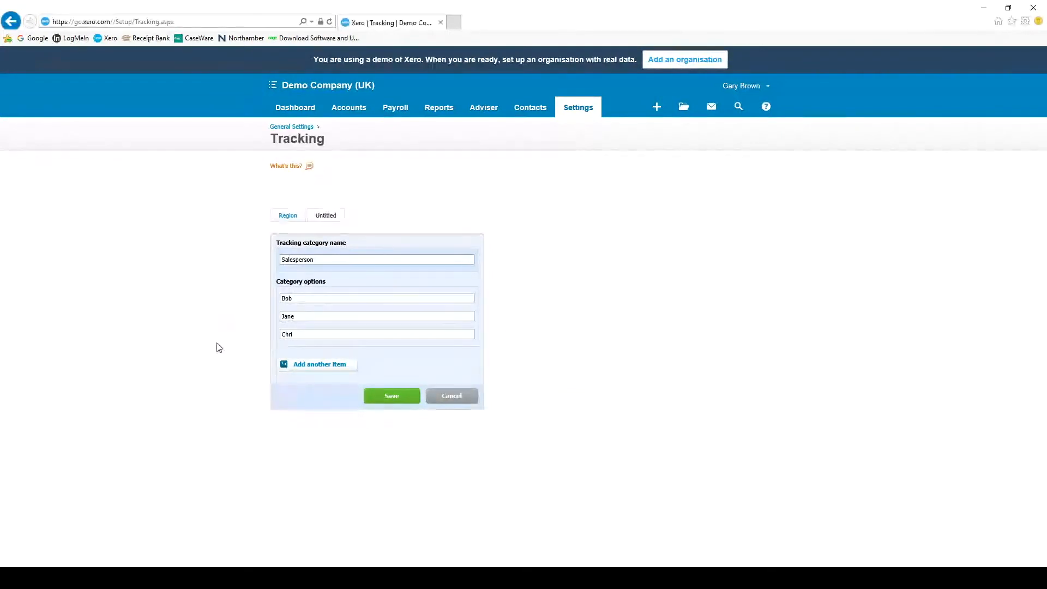
type("s")
left_click(394, 402)
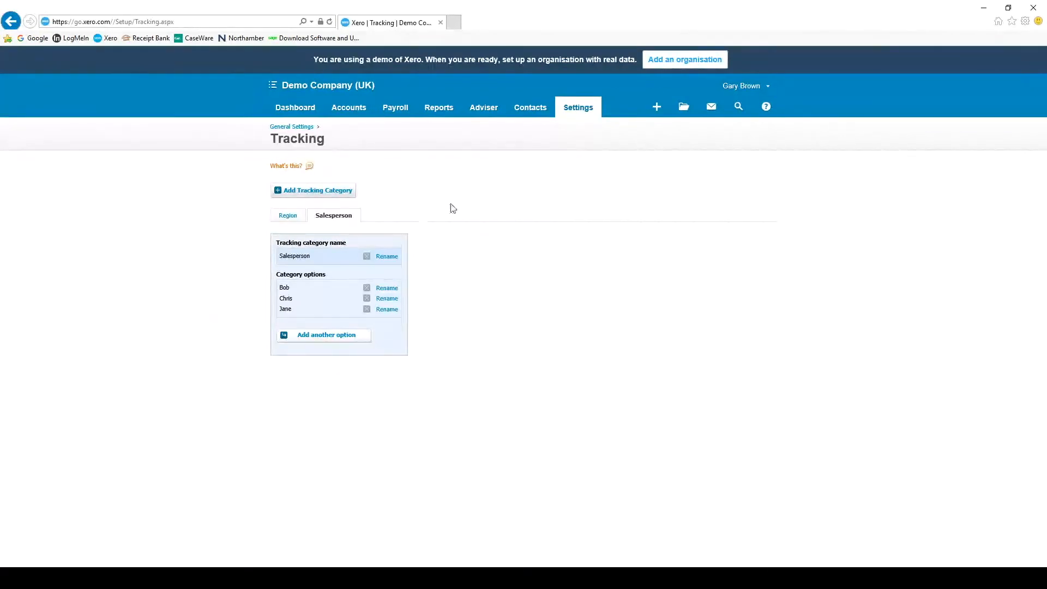
- Start a new sales invoice addressed to the customer Bayside Club
left_click(354, 108)
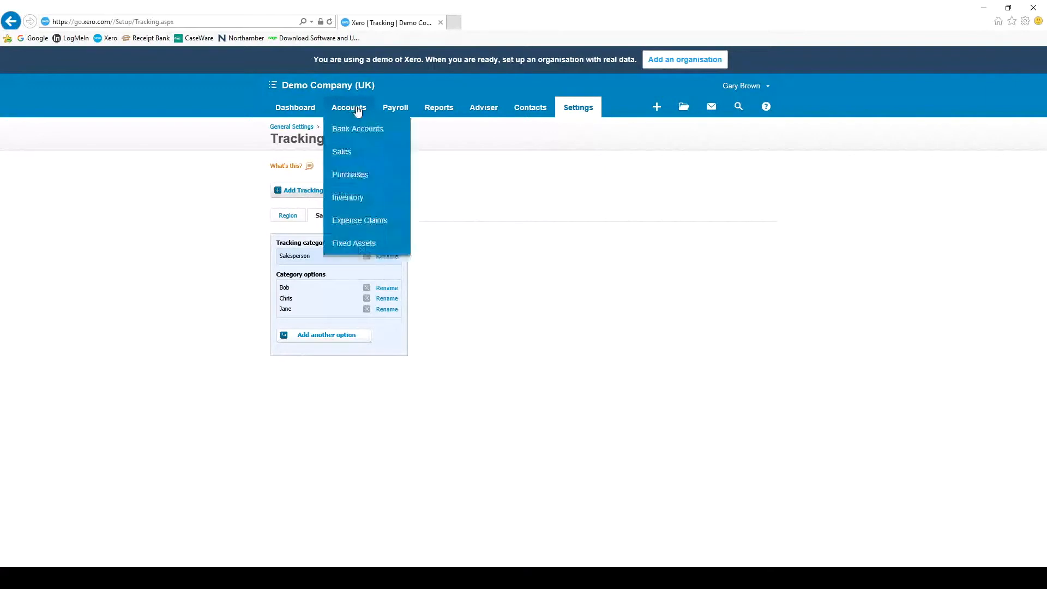
left_click(341, 153)
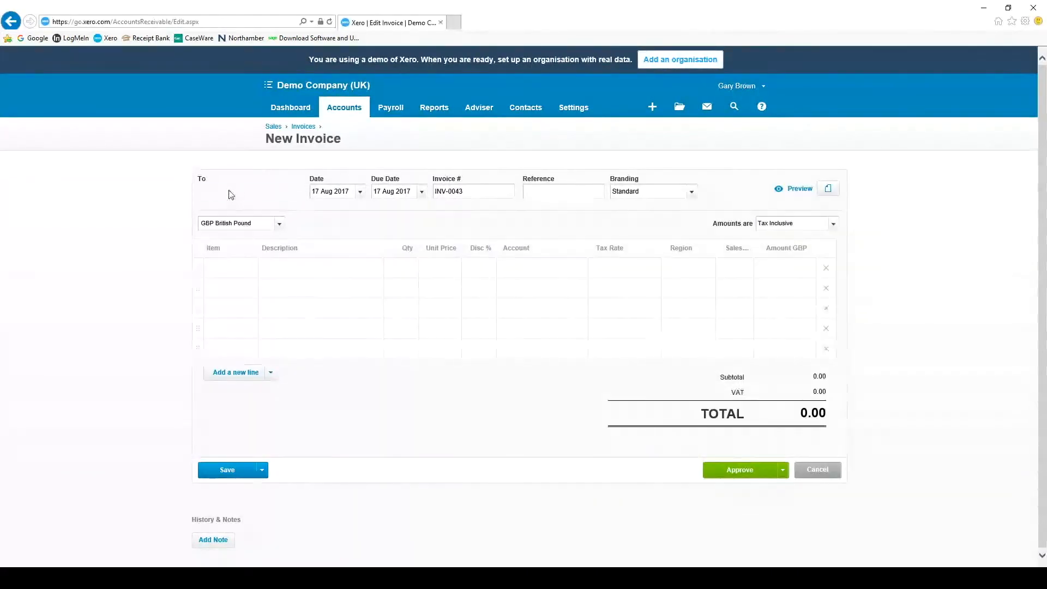
type("y")
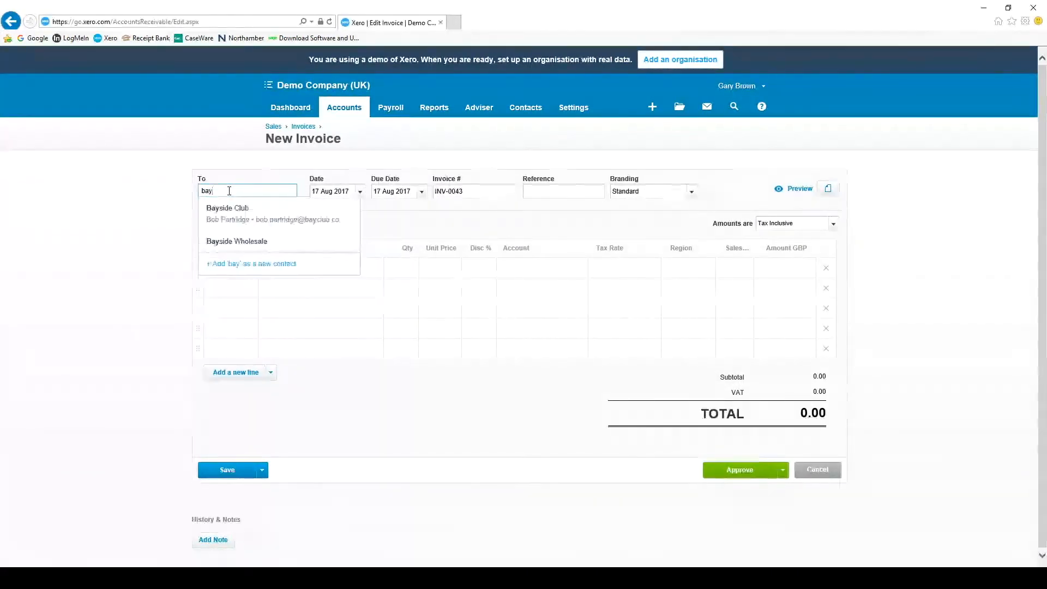
left_click(227, 210)
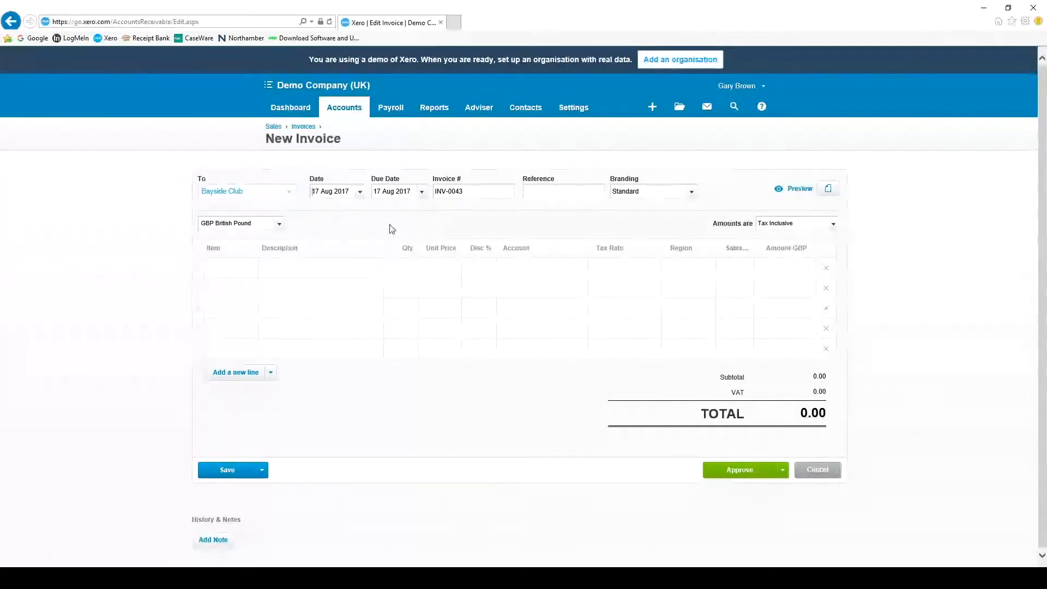
- Fill the first invoice line with description "Development work", quantity 1 and unit price 2000, keeping the 200 - Sales account
left_click(302, 273)
type("De")
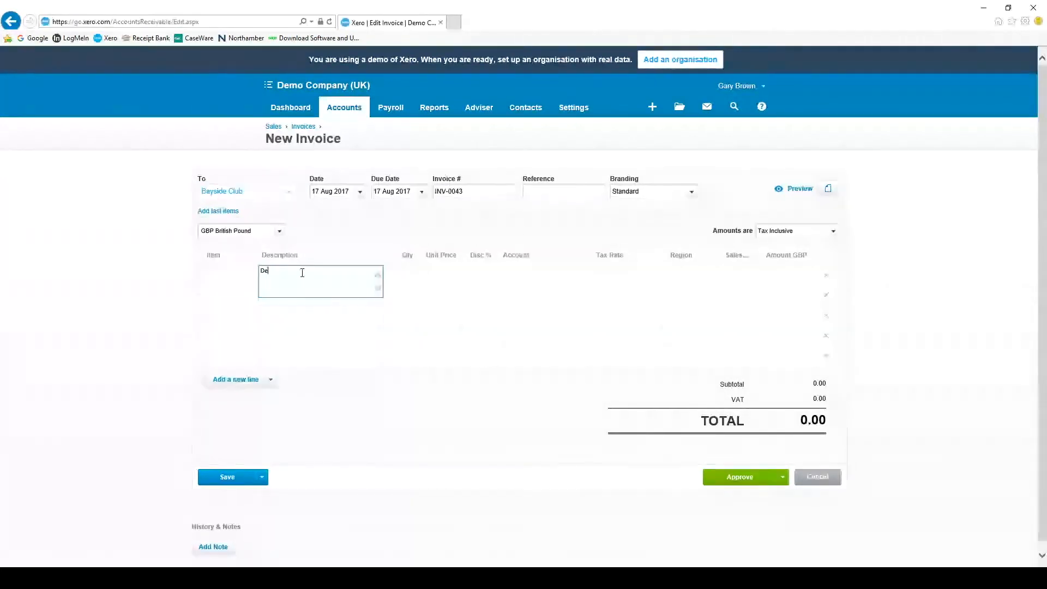
type("velop")
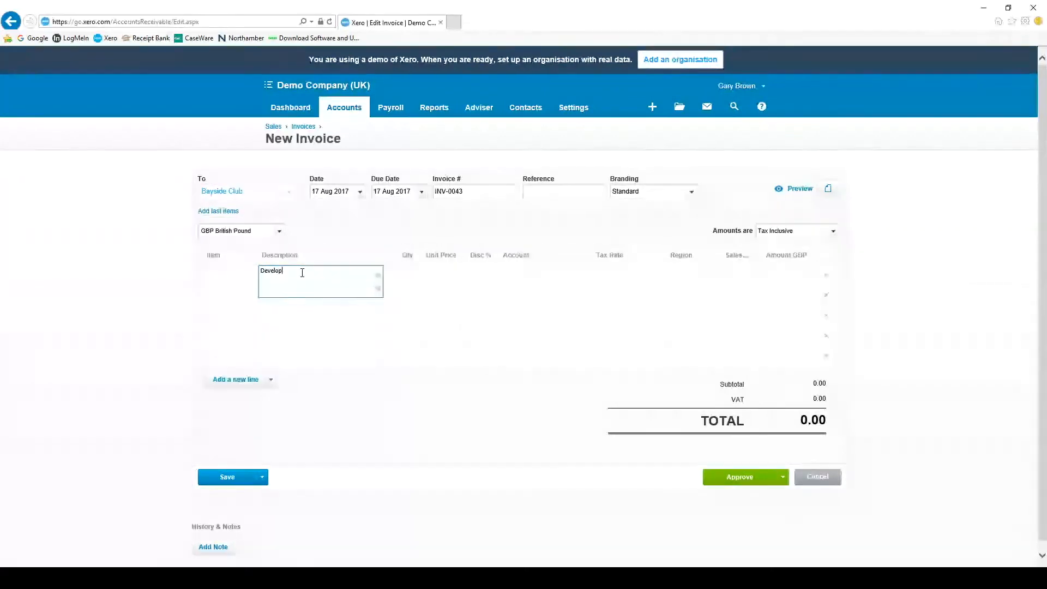
type("ment work")
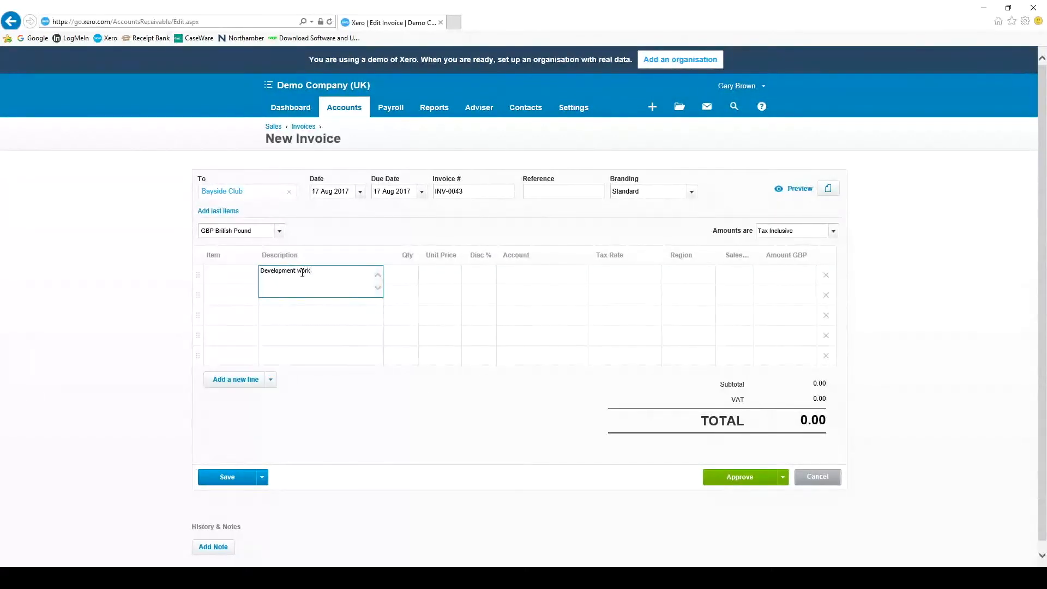
key("Tab")
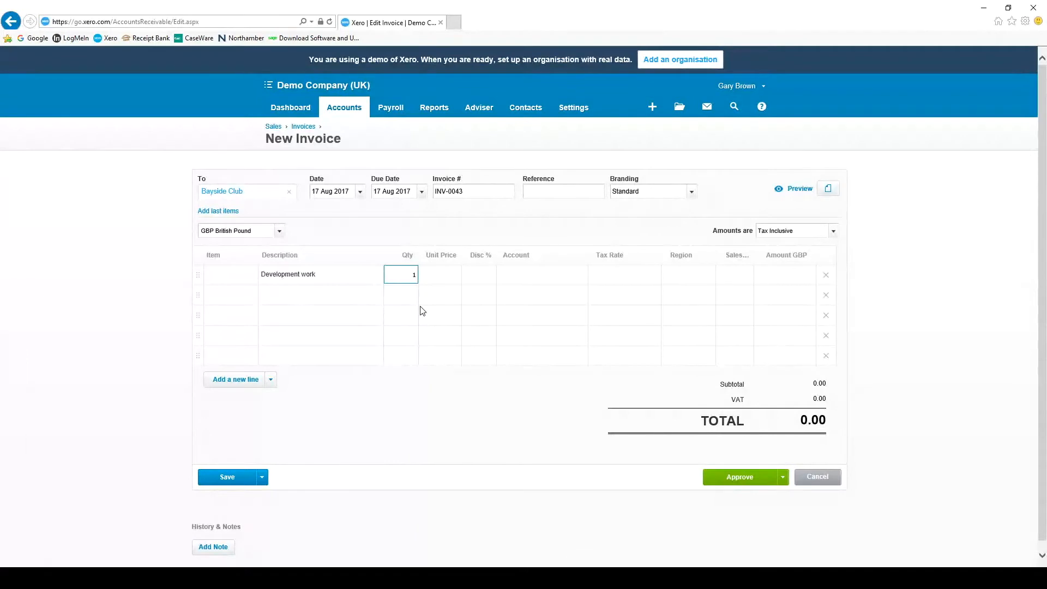
key("Tab")
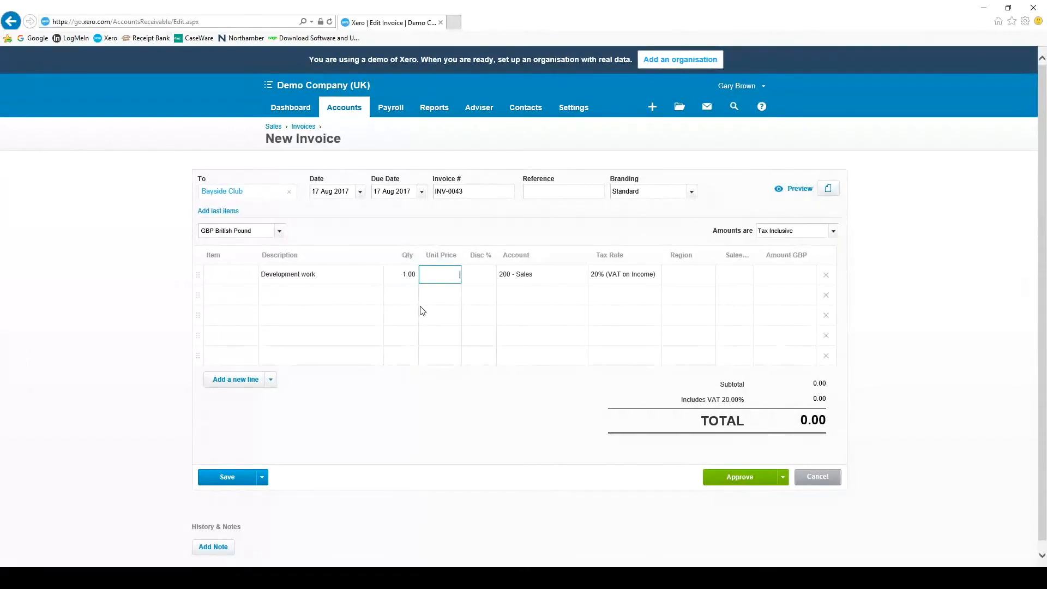
type("2000")
key("Tab")
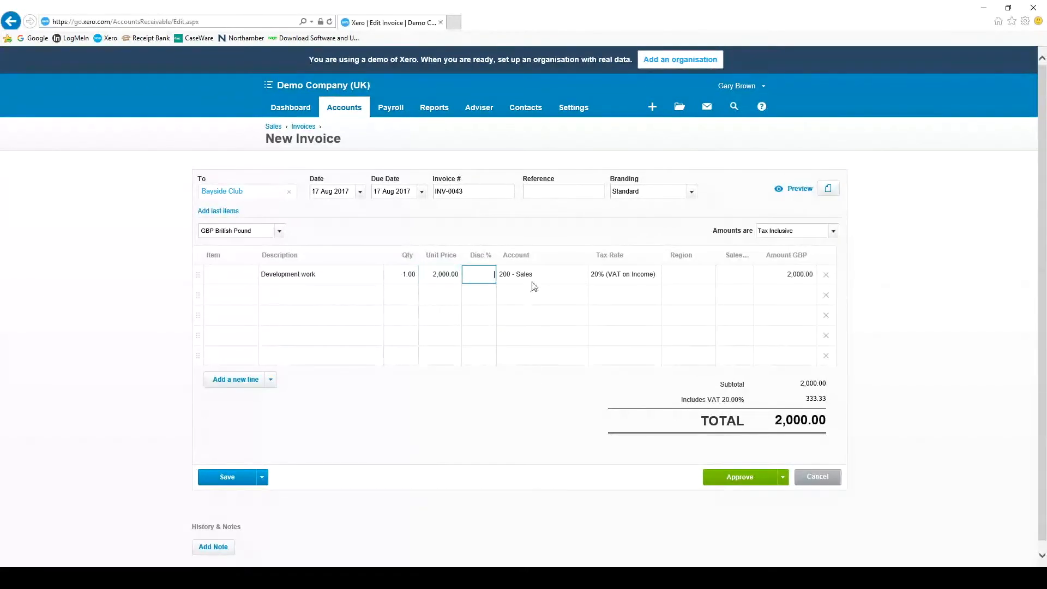
left_click(531, 284)
key("Tab")
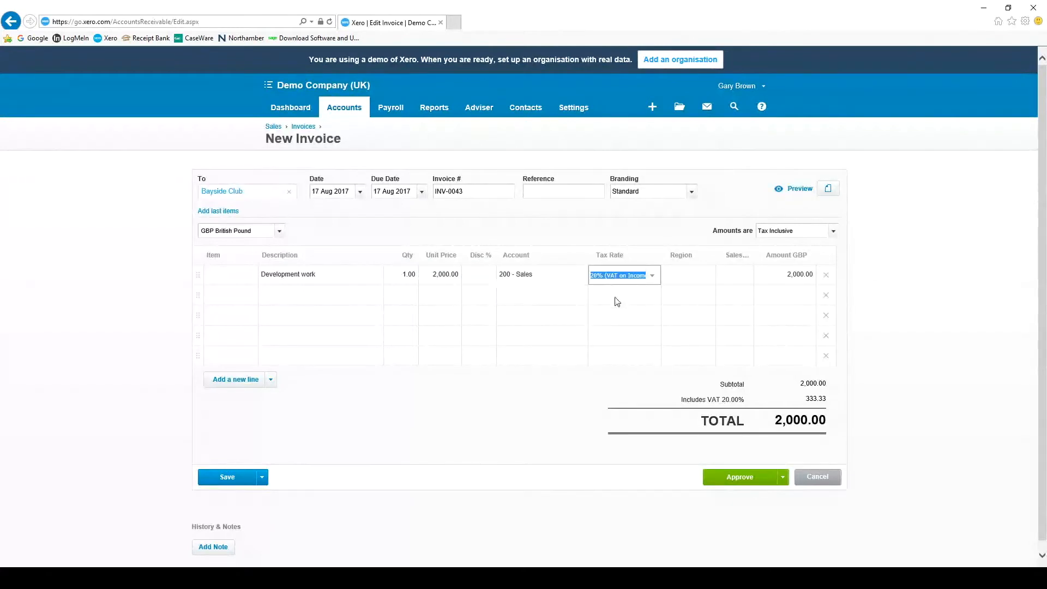
- Assign the Central region and the second listed salesperson to the Development work line, and approve the invoice
left_click(693, 276)
left_click(709, 277)
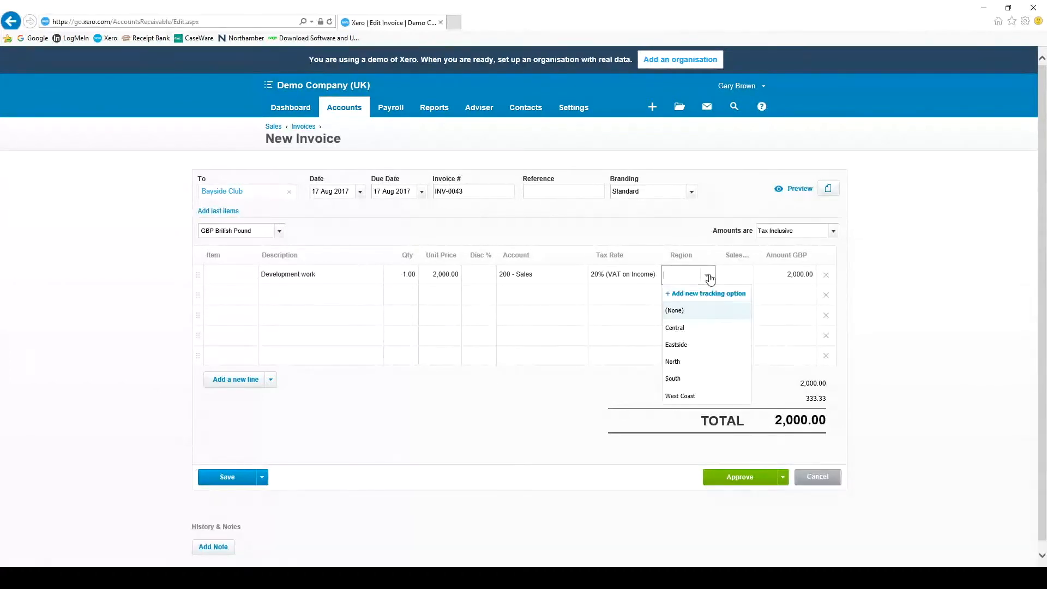
left_click(690, 328)
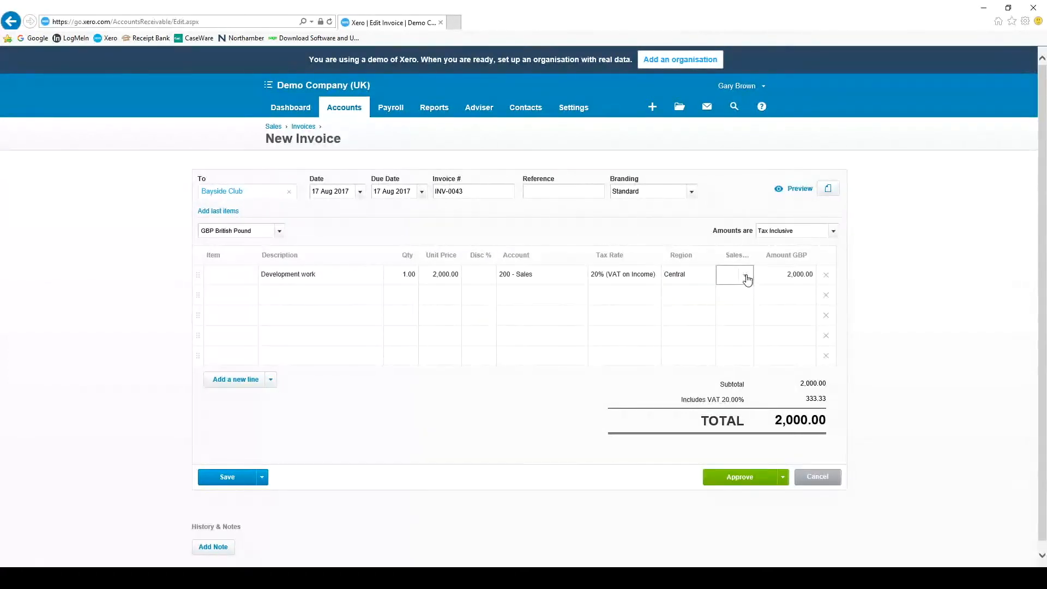
left_click(746, 276)
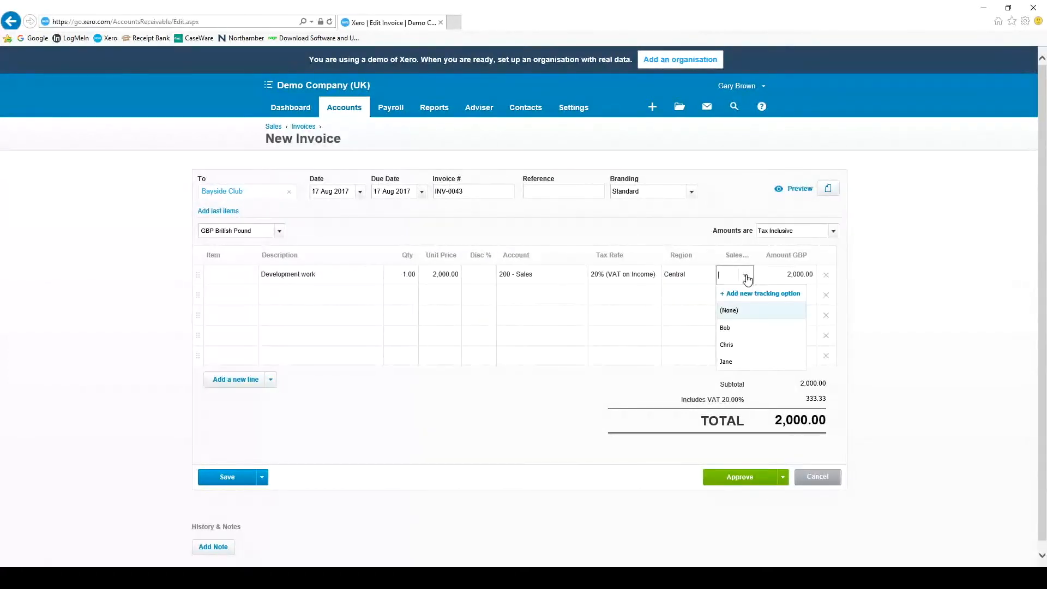
left_click(743, 345)
left_click(627, 399)
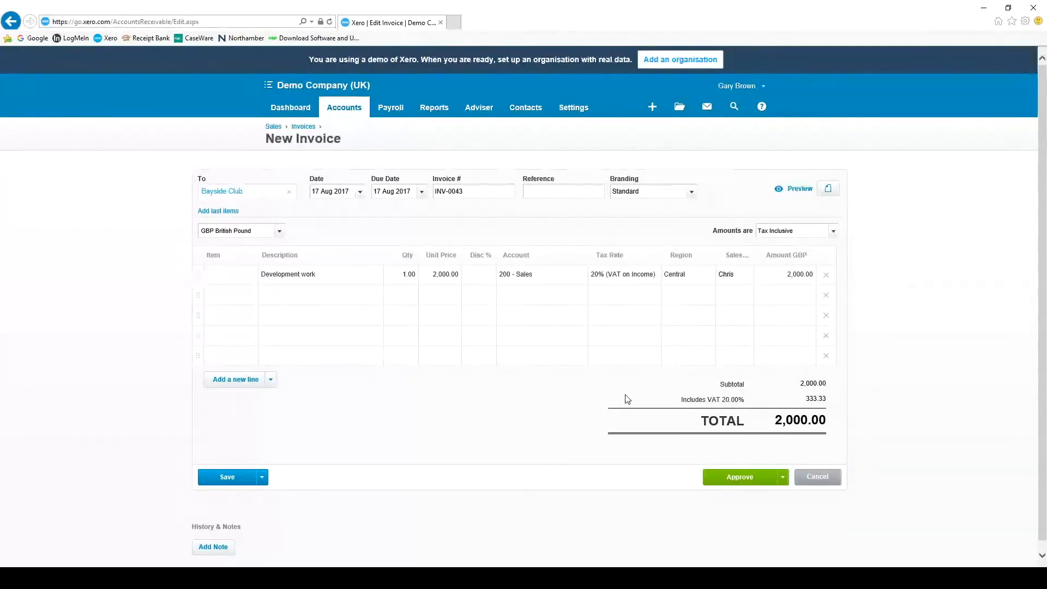
left_click(741, 480)
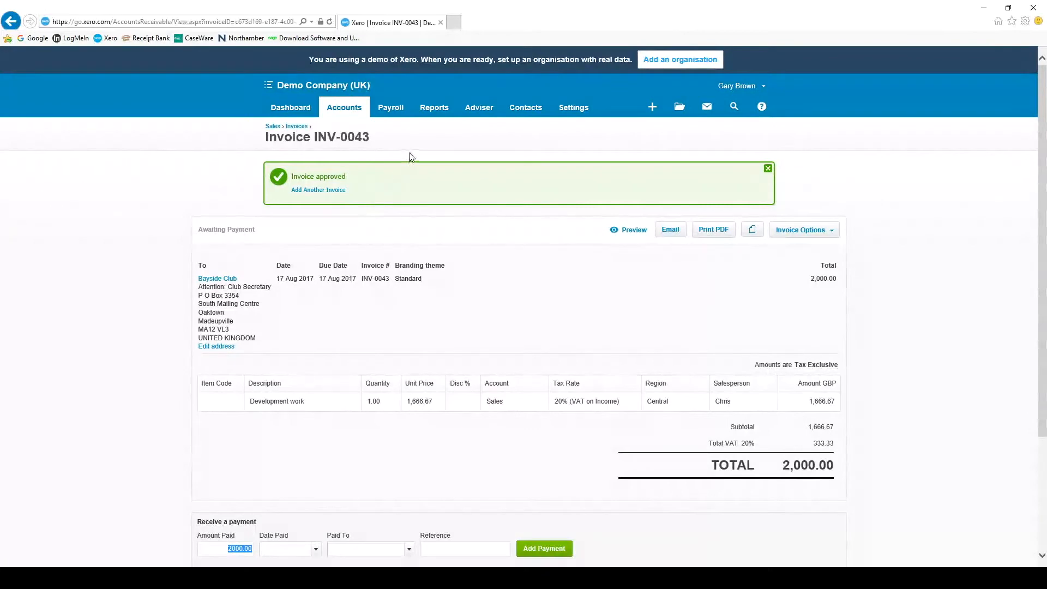
- Open the Profit and Loss report in the Compare regions format and review the figures for each region
left_click(435, 115)
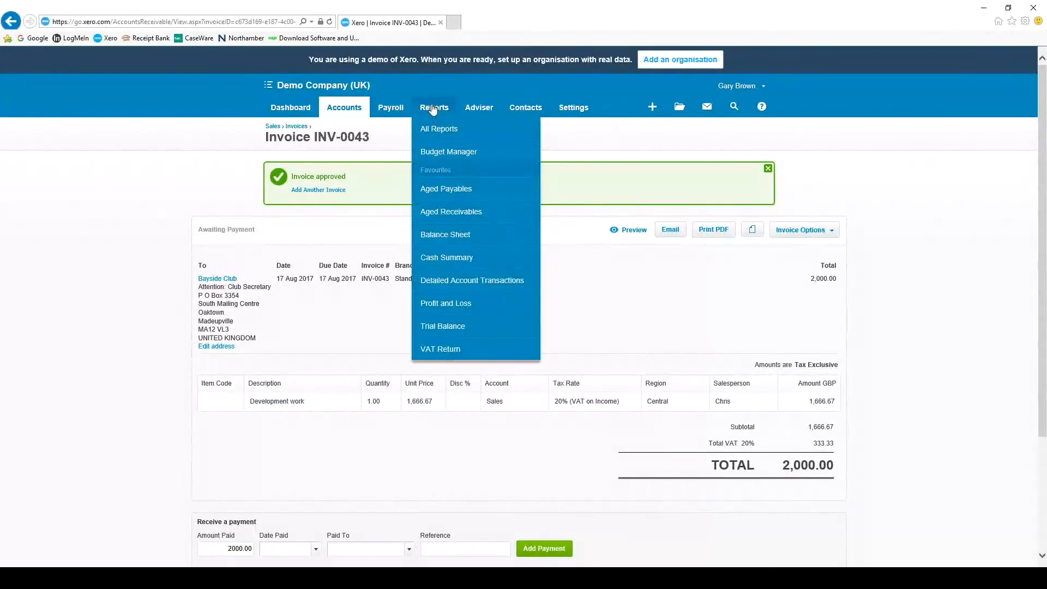
left_click(455, 308)
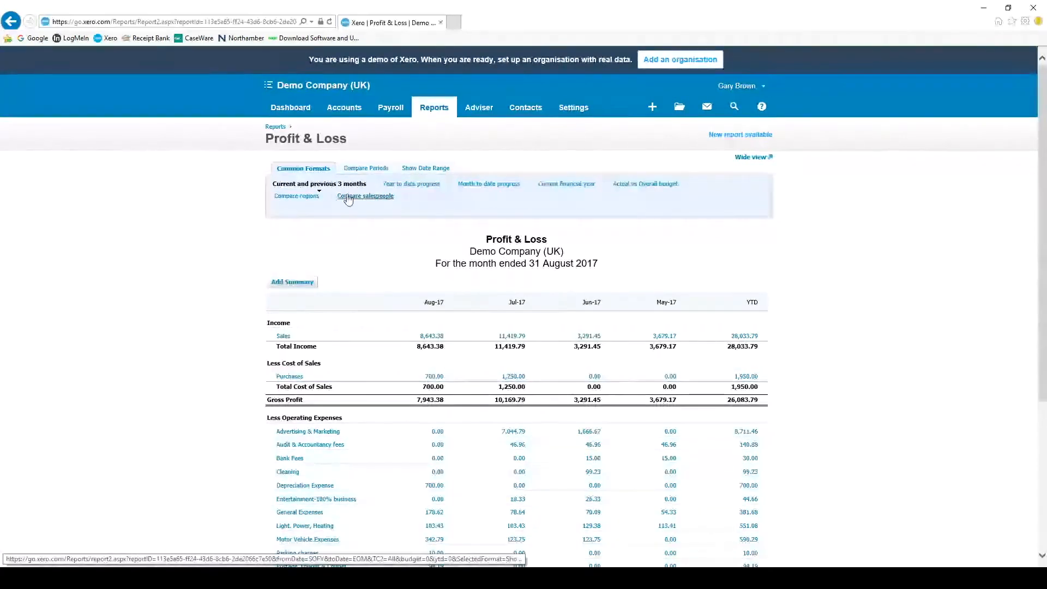
left_click(298, 198)
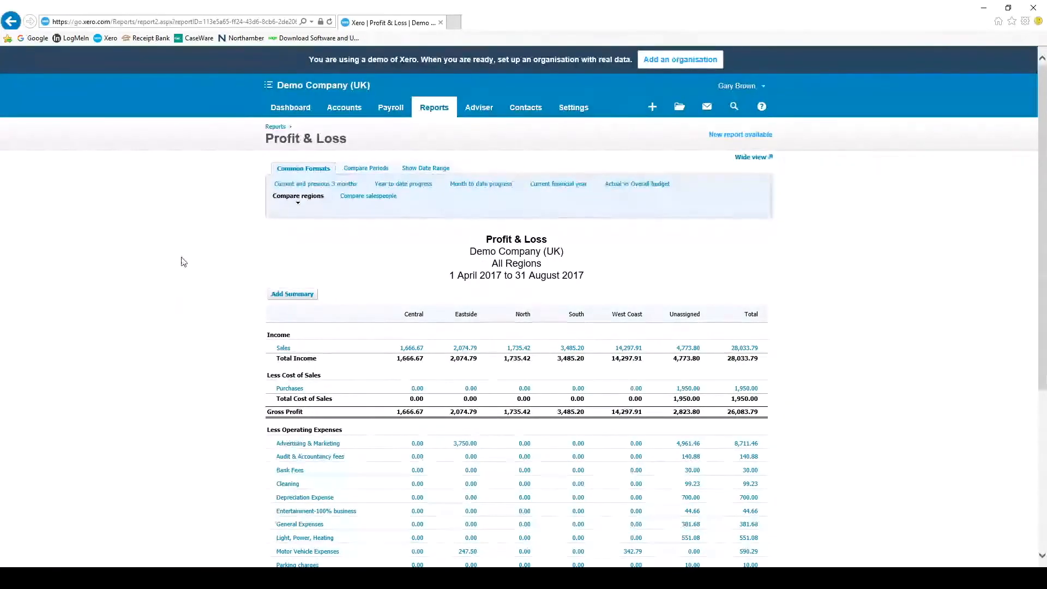
scroll(182, 251, "down", 3)
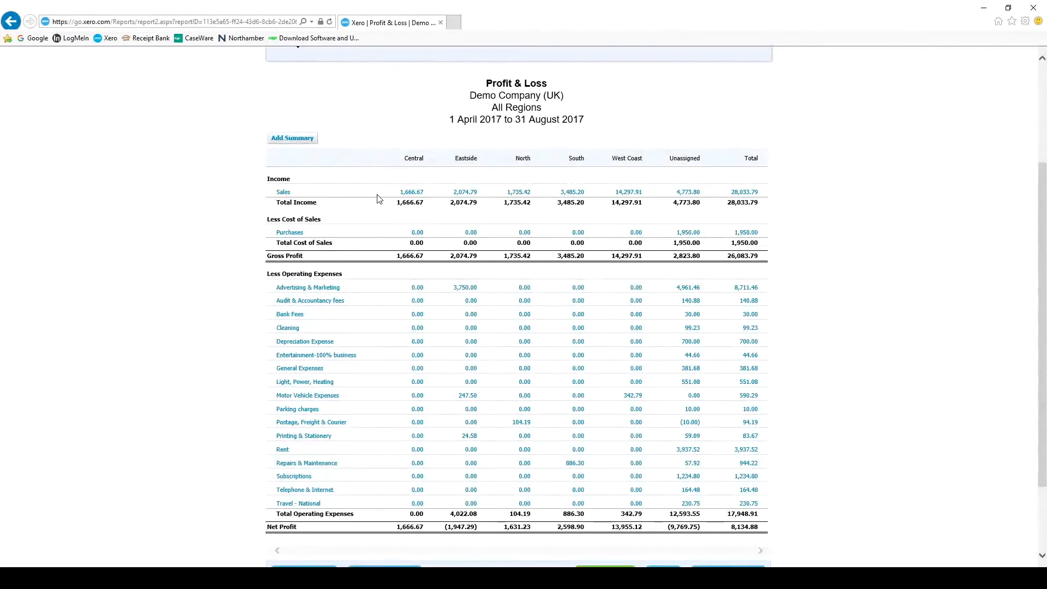
scroll(381, 201, "up", 2)
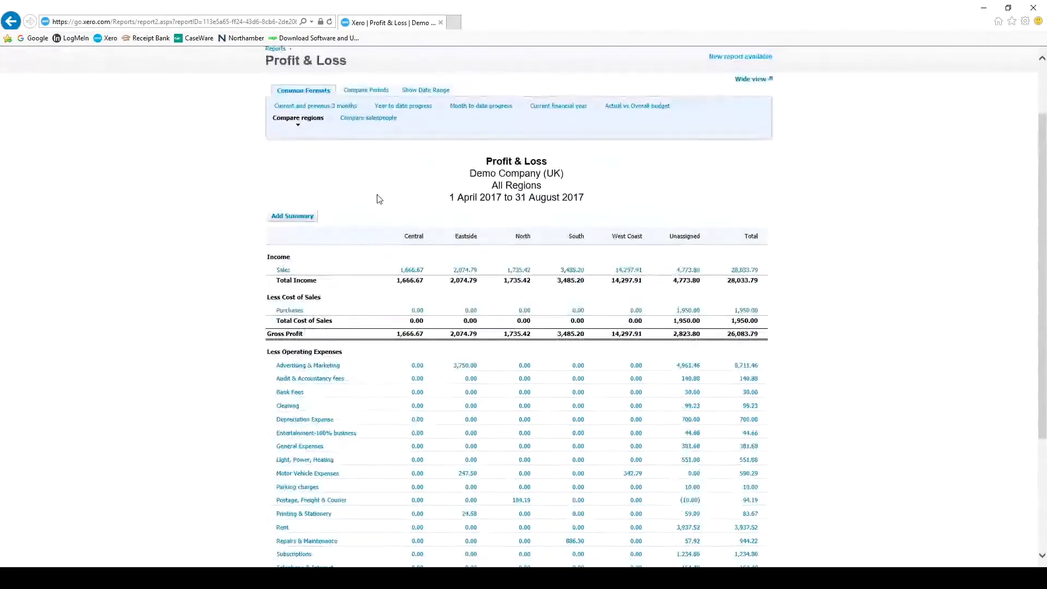
- Switch the Profit and Loss report to the Compare salespeople format and examine income and expenses by salesperson
left_click(370, 119)
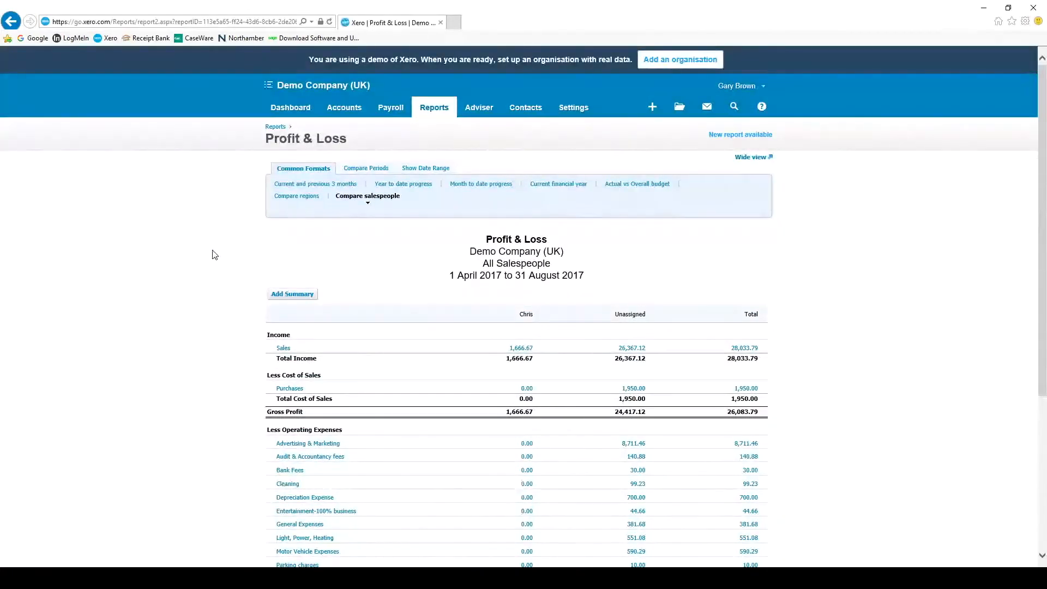
scroll(215, 255, "down", 2)
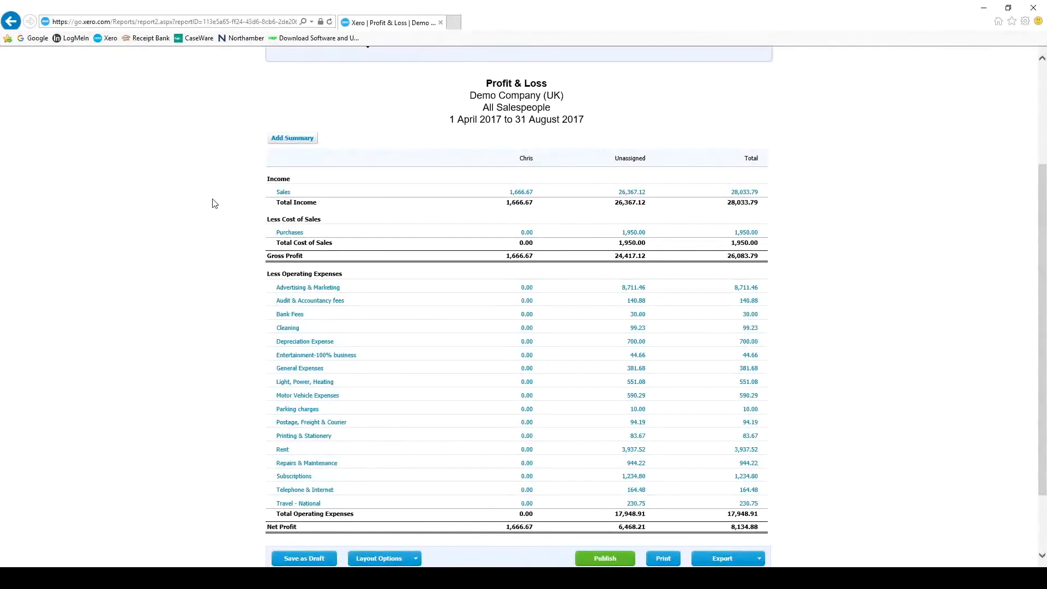
scroll(214, 203, "up", 3)
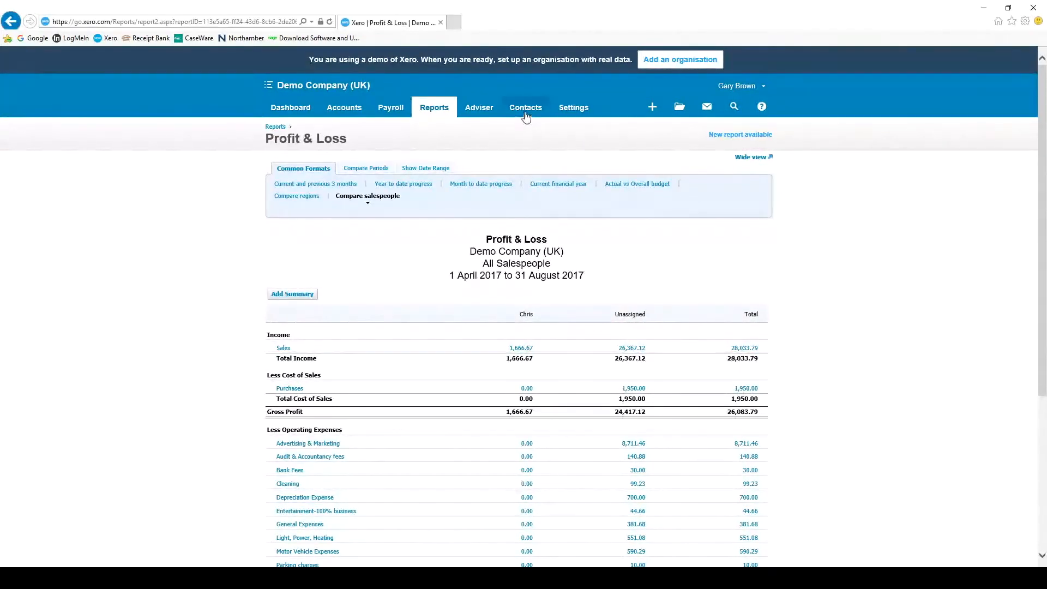
- Merge the contact A.B.C. Furniture into ABC Furniture from the list of all contacts
left_click(524, 109)
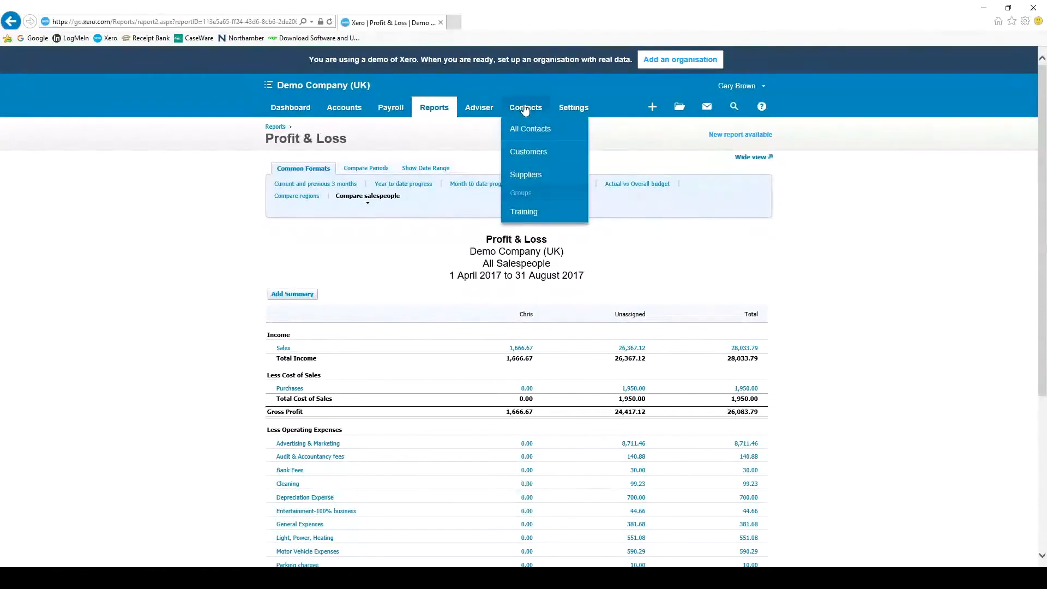
left_click(534, 133)
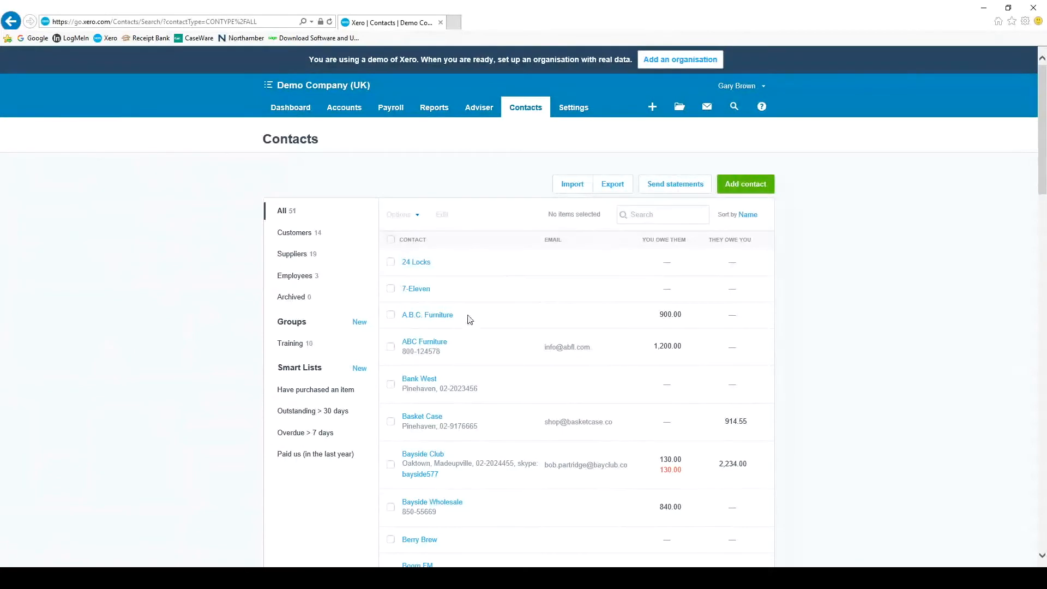
left_click(391, 315)
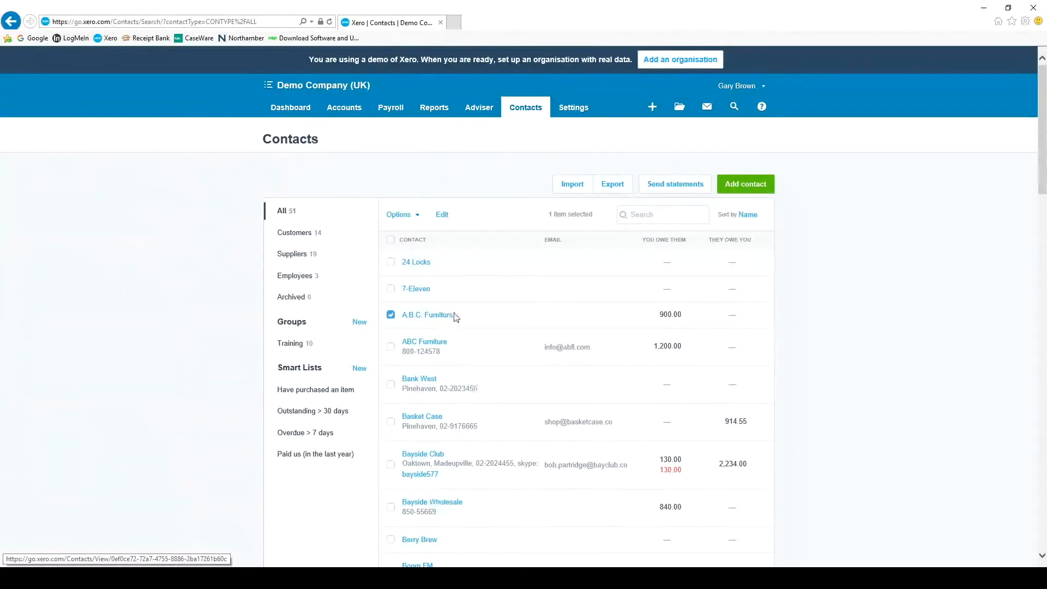
left_click(402, 216)
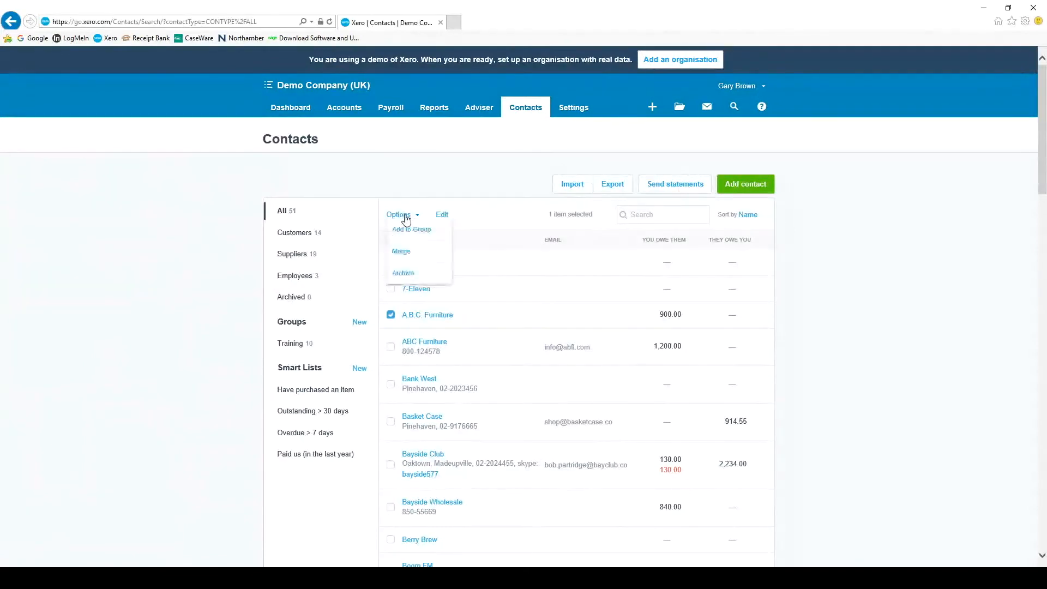
left_click(402, 254)
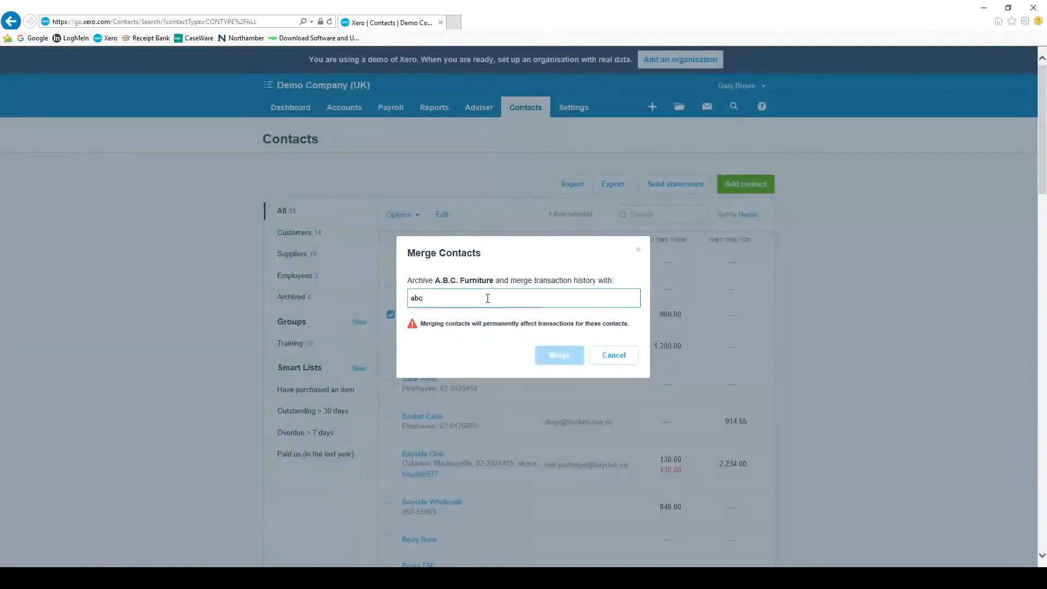
left_click(435, 326)
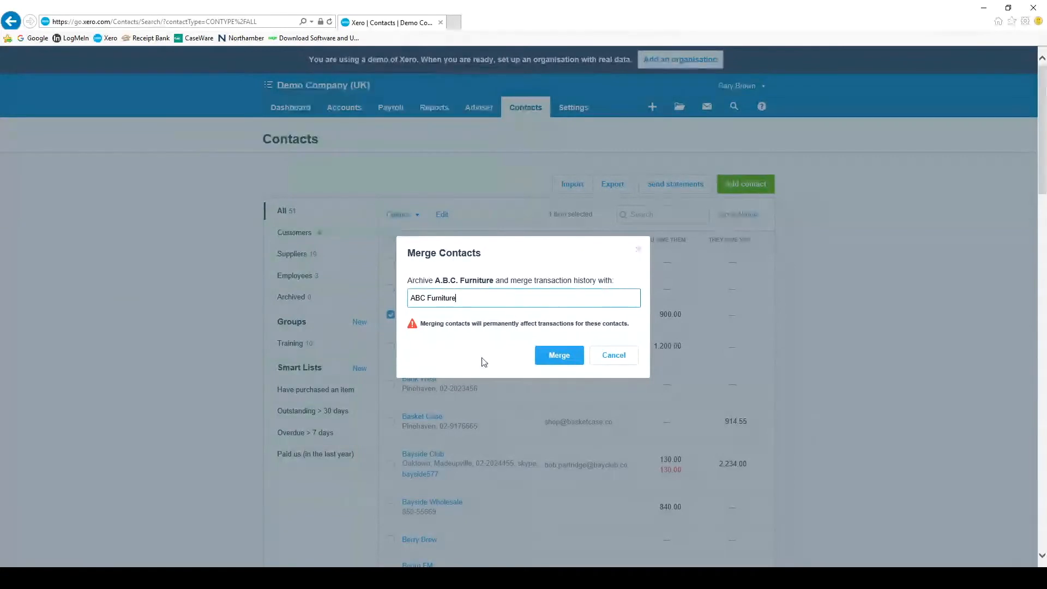
left_click(560, 357)
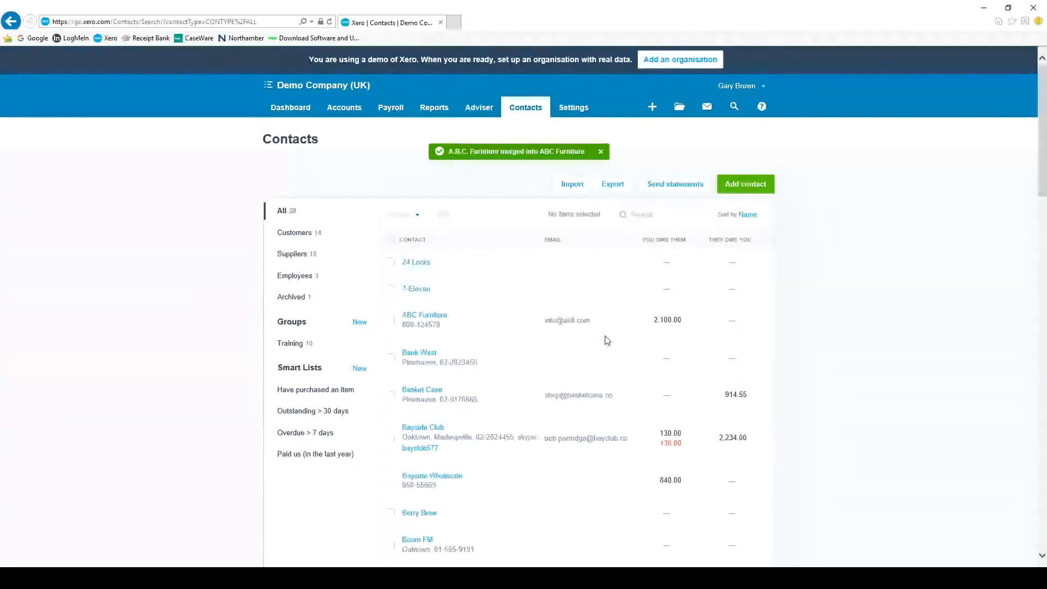
- Open the ABC Furniture contact, review its bills, purchase order and activity, and return to the contacts list
left_click(438, 319)
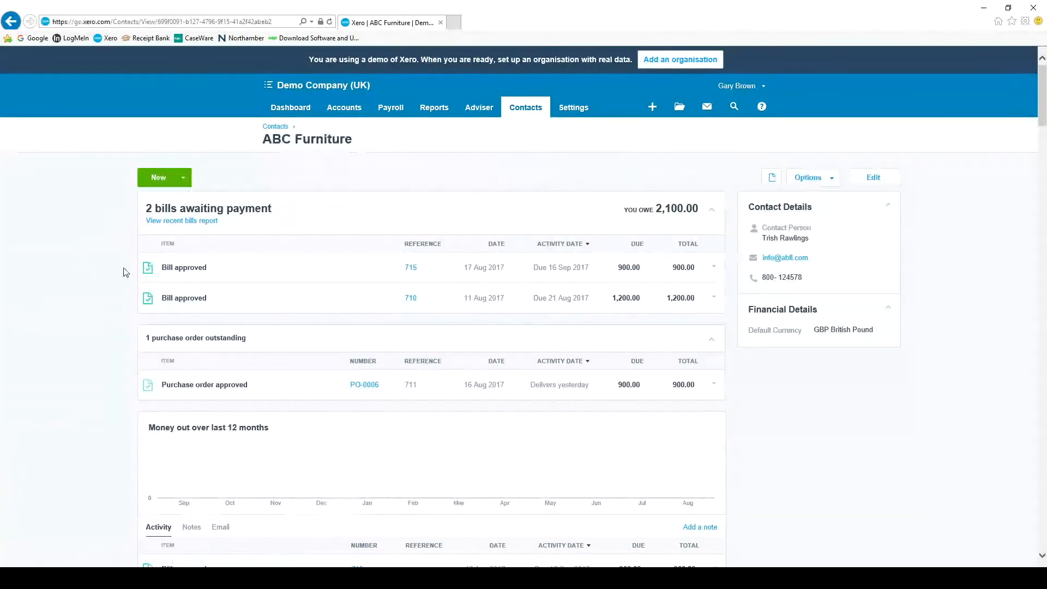
scroll(88, 299, "down", 7)
left_click(274, 131)
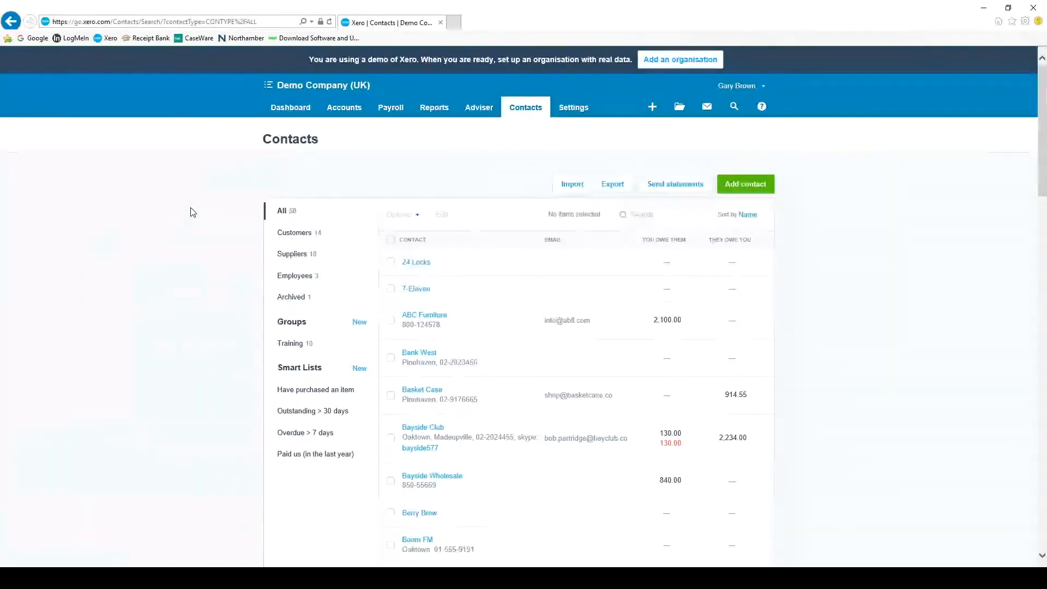
- Open the chart of accounts and locate the Rounding account with code 860
left_click(574, 109)
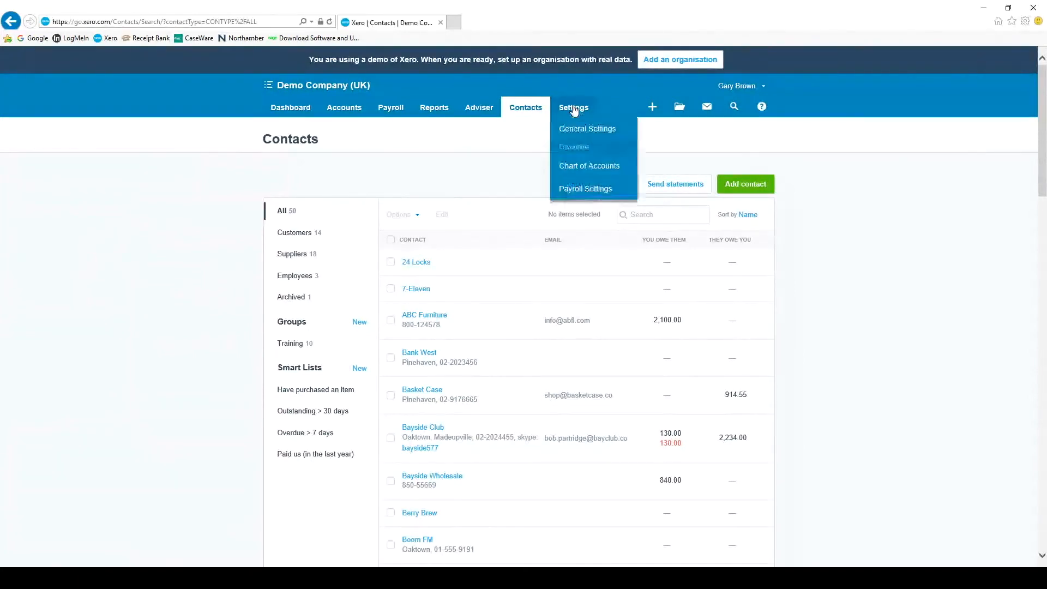
left_click(584, 166)
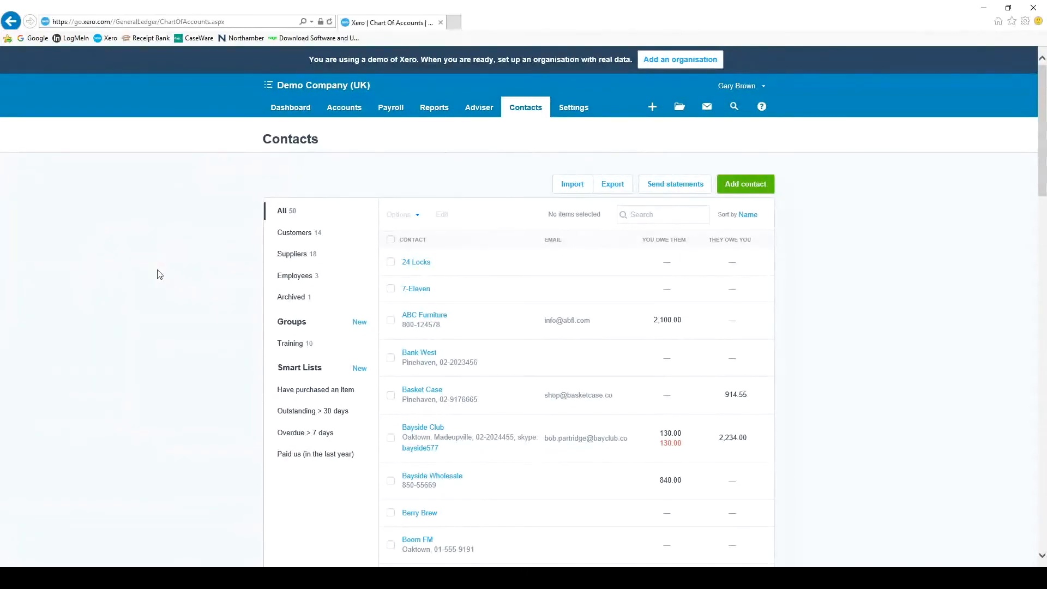
scroll(159, 274, "down", 10)
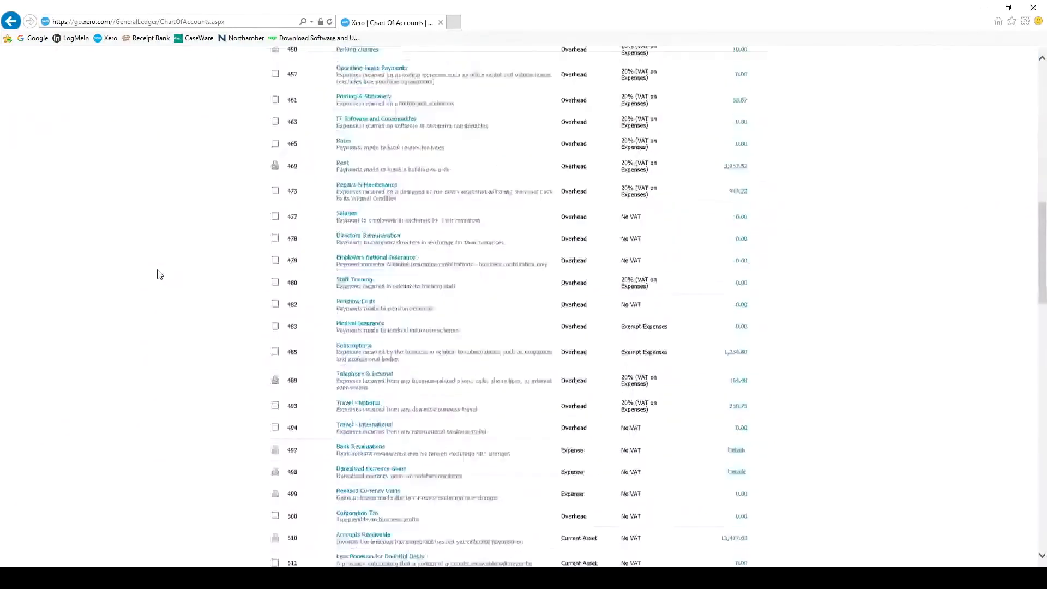
scroll(159, 275, "down", 15)
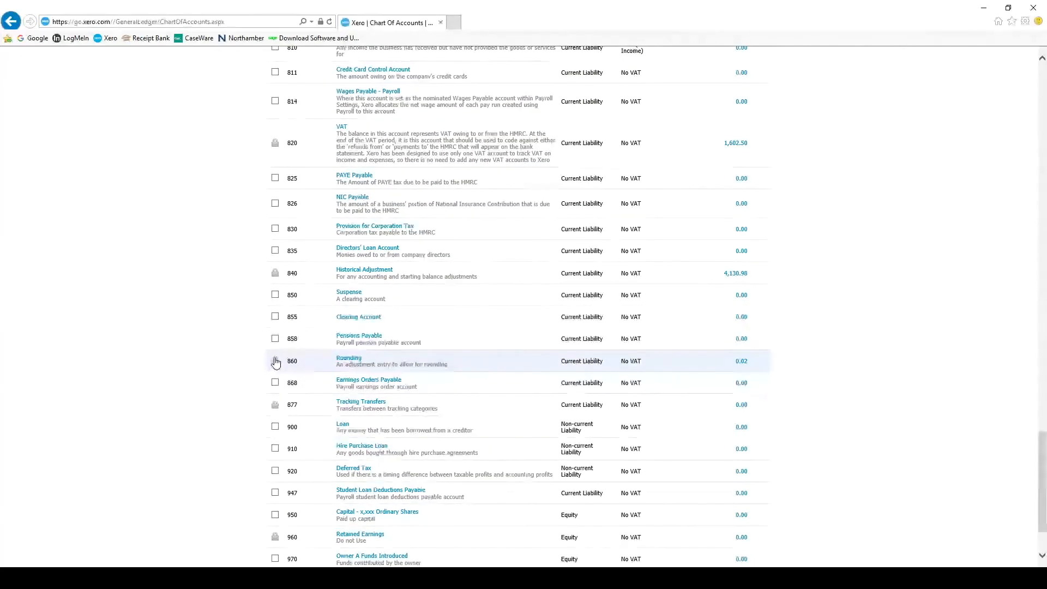
mouse_move(275, 364)
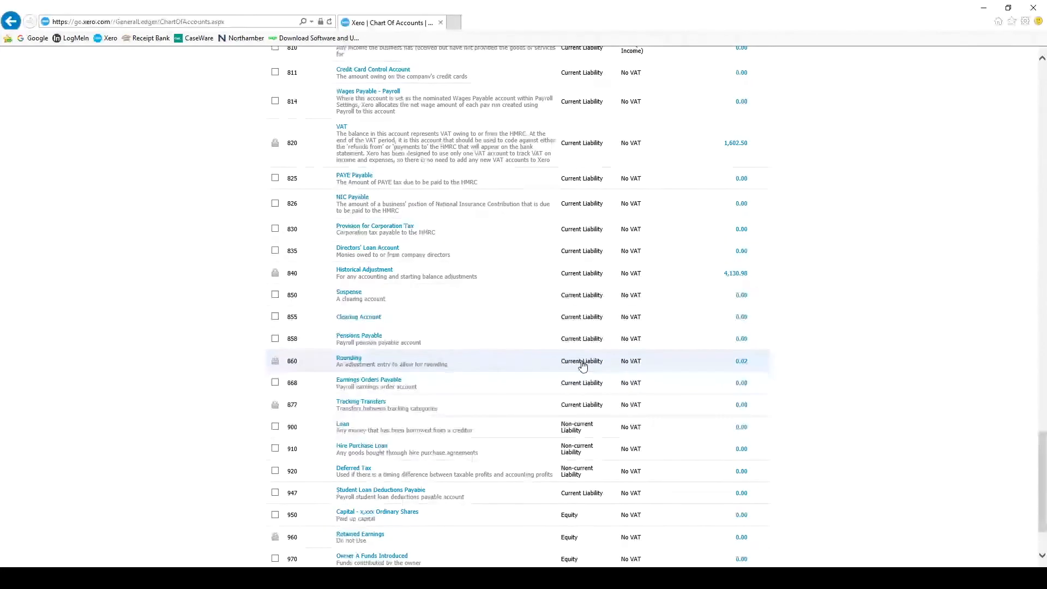
- Change the Rounding account's type to Expense and save the account details
left_click(349, 358)
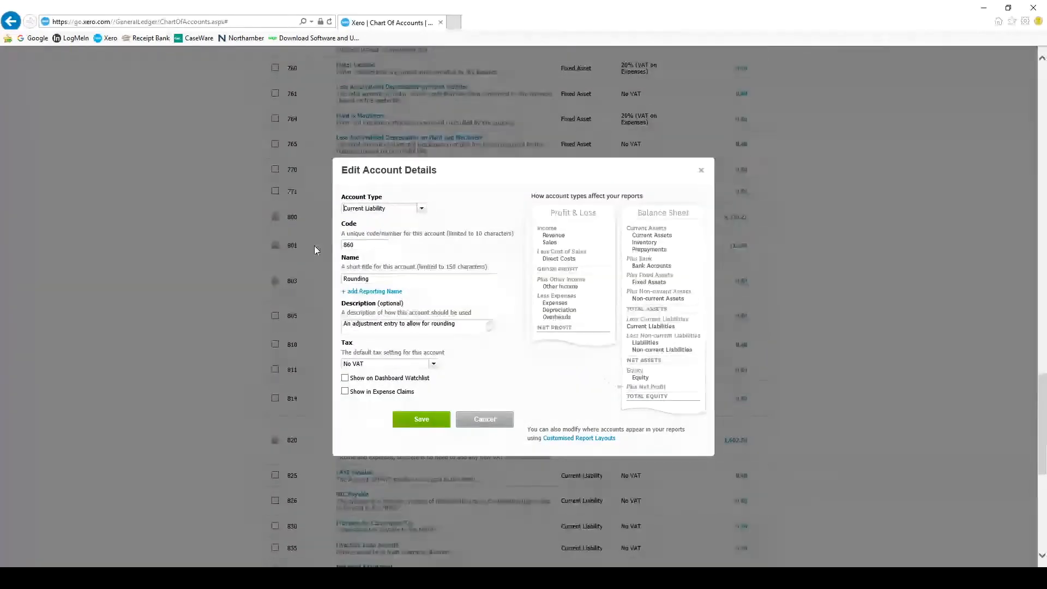
left_click(423, 208)
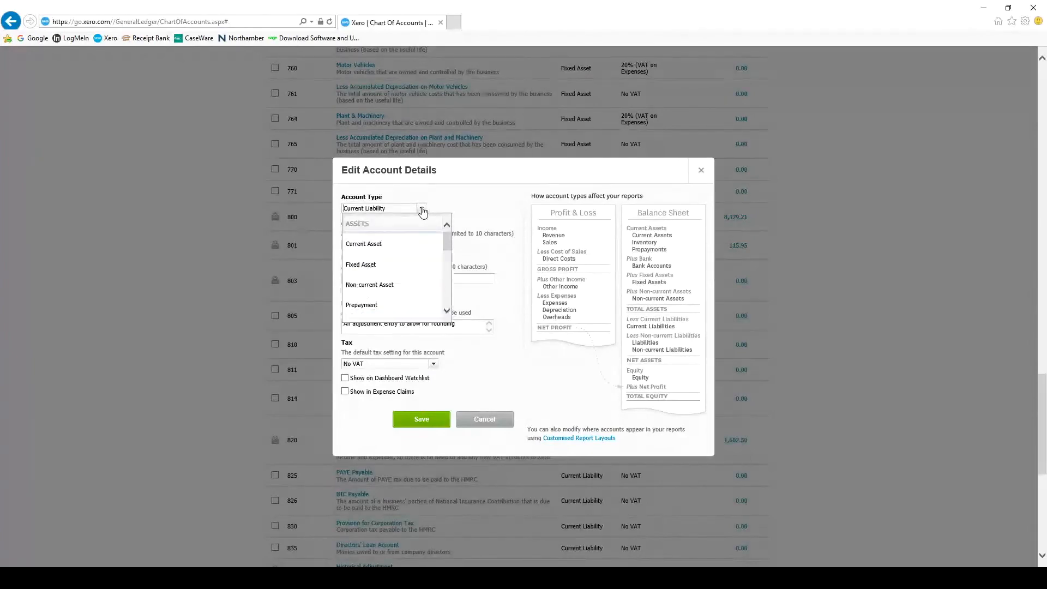
scroll(419, 259, "down", 3)
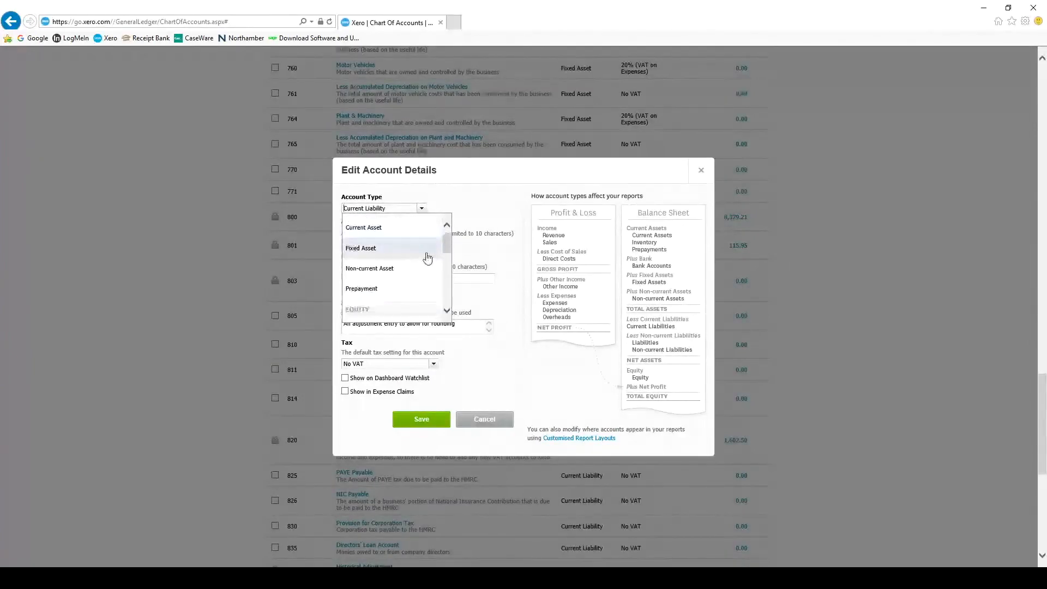
scroll(418, 260, "down", 3)
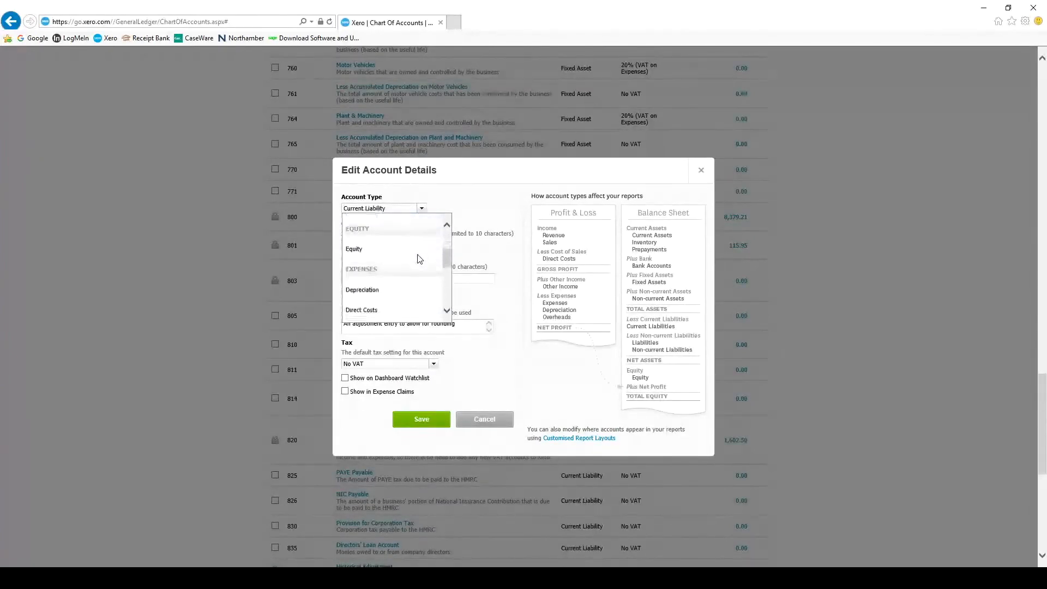
left_click(374, 297)
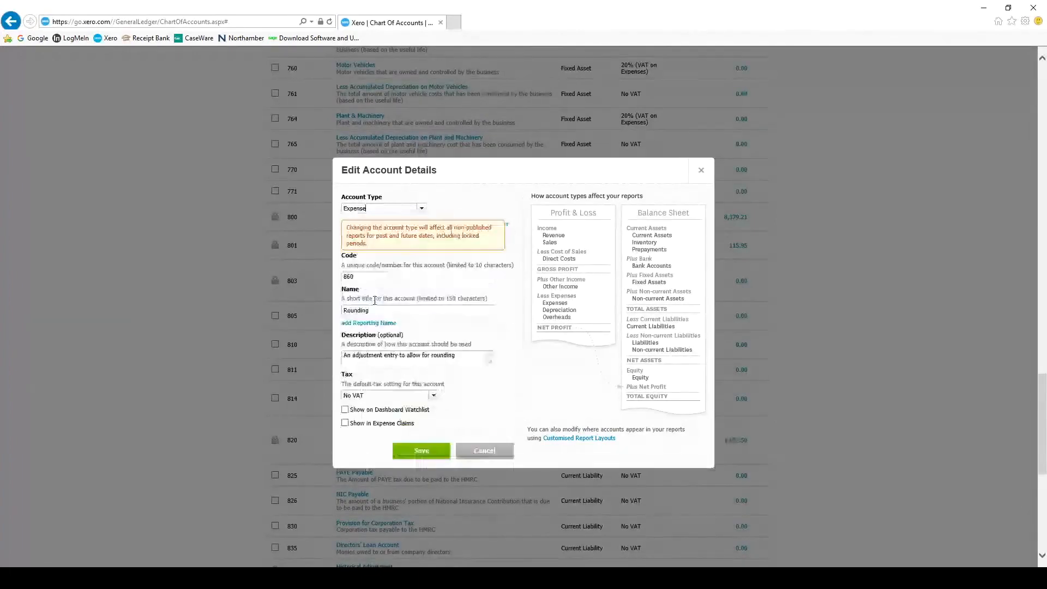
left_click(418, 451)
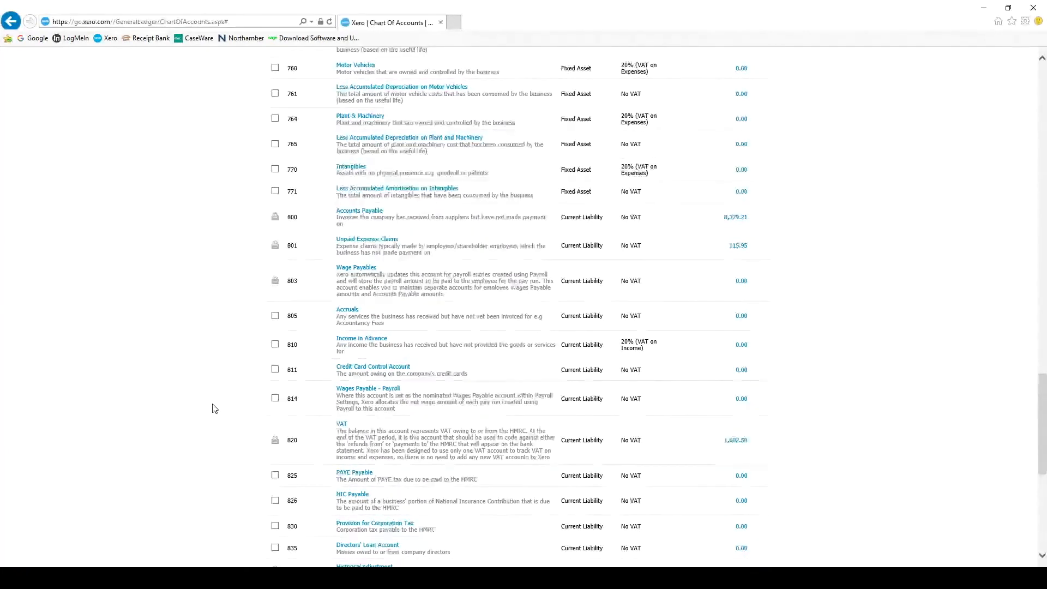
- Return to the dashboard and create a new blank sales invoice with the quick-create shortcut
scroll(200, 330, "up", 20)
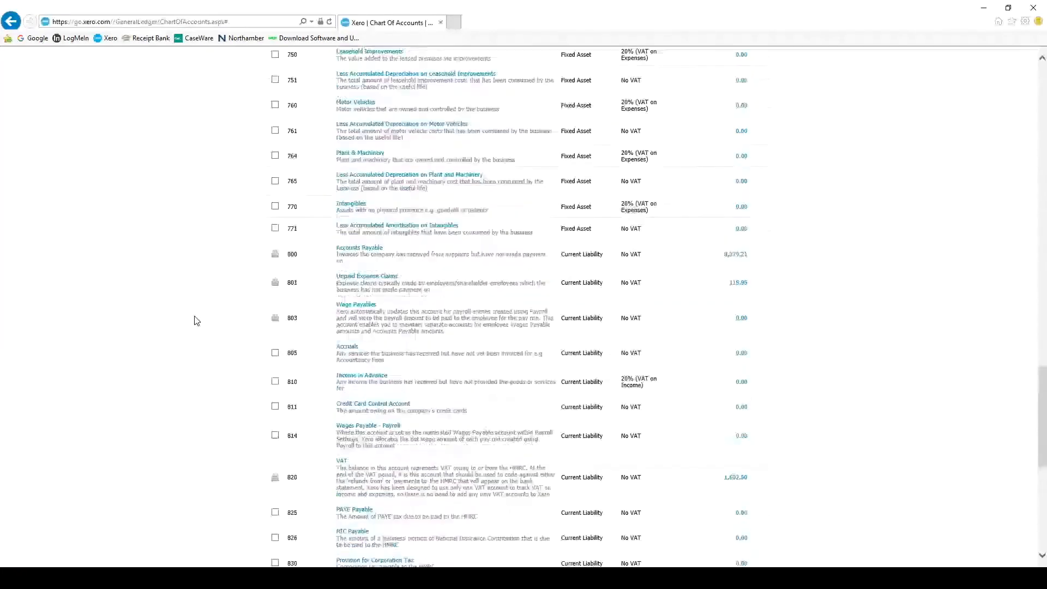
scroll(196, 322, "up", 2)
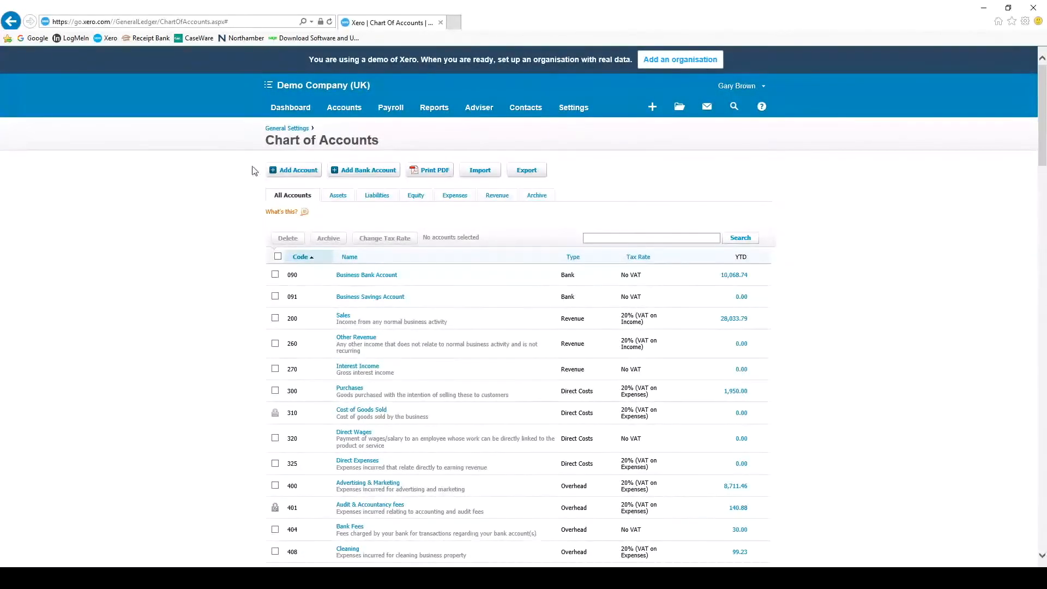
left_click(297, 108)
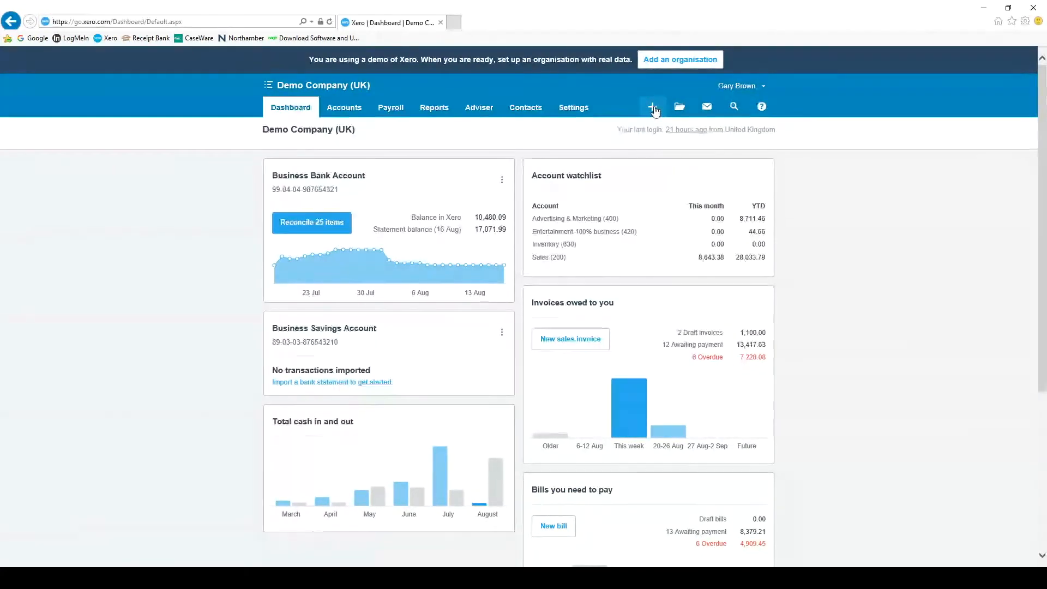
left_click(654, 109)
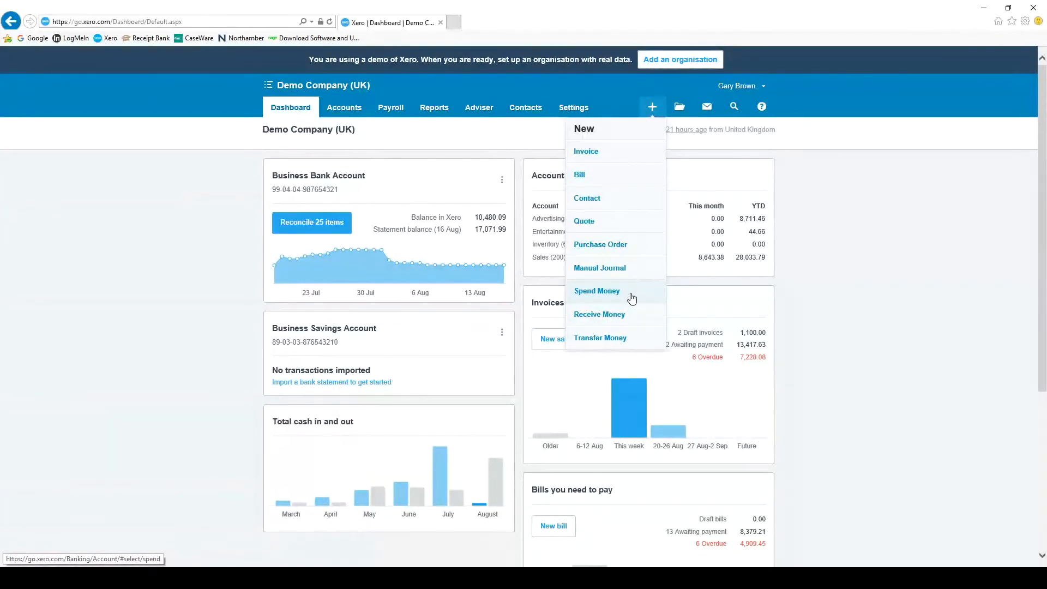
left_click(600, 152)
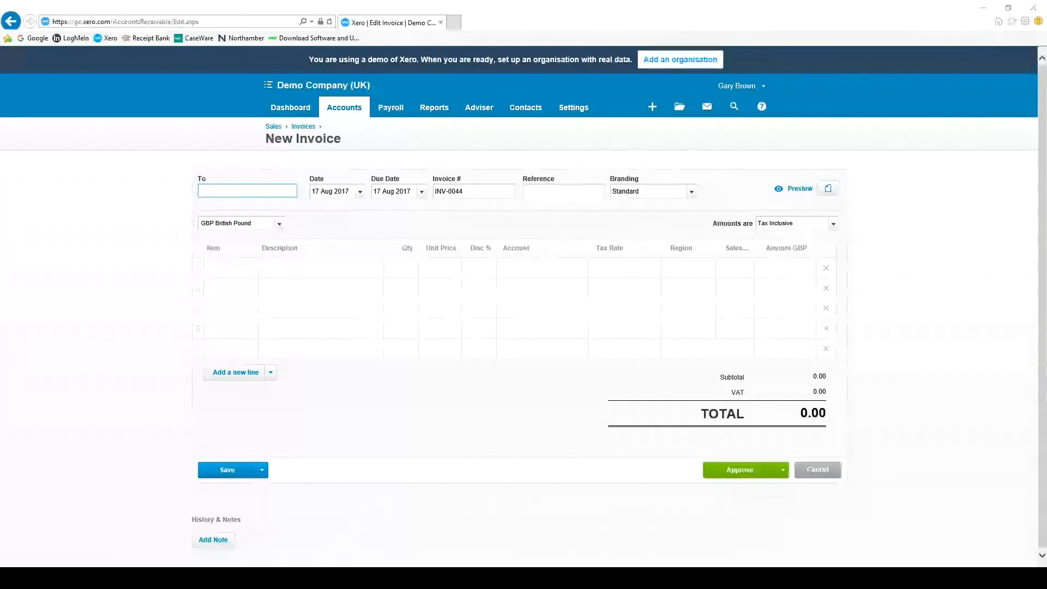
- Switch to the running PowerPoint slide show and advance to the Search and Shortcuts slide
mouse_move(308, 578)
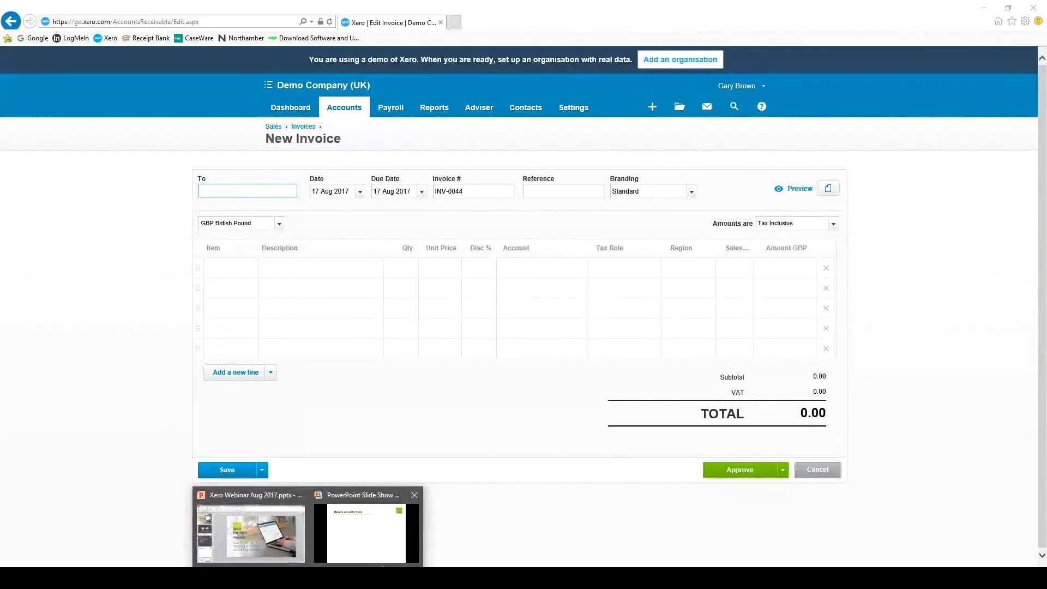
left_click(368, 532)
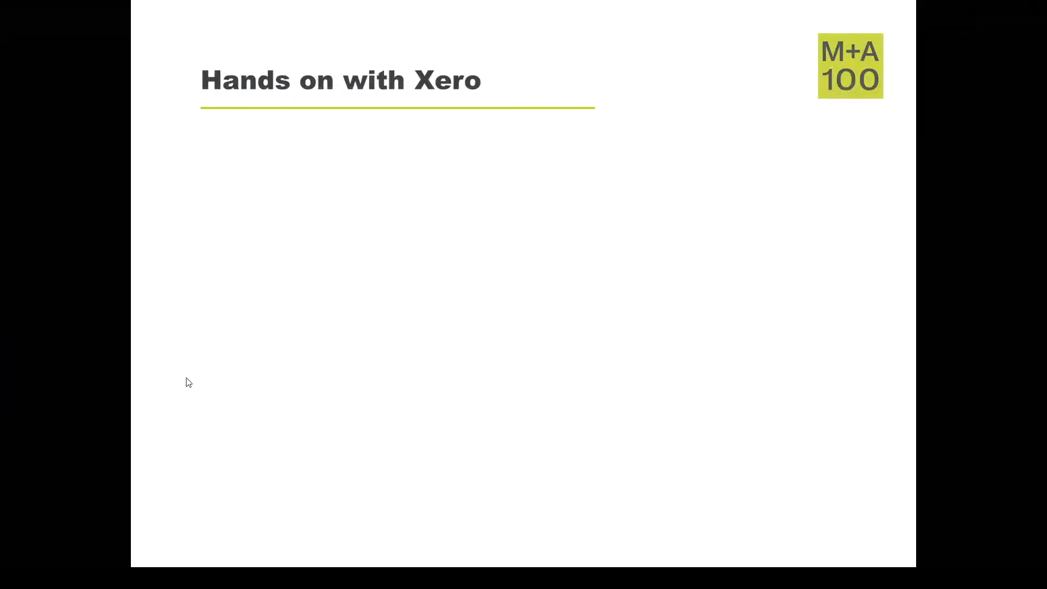
key("Right")
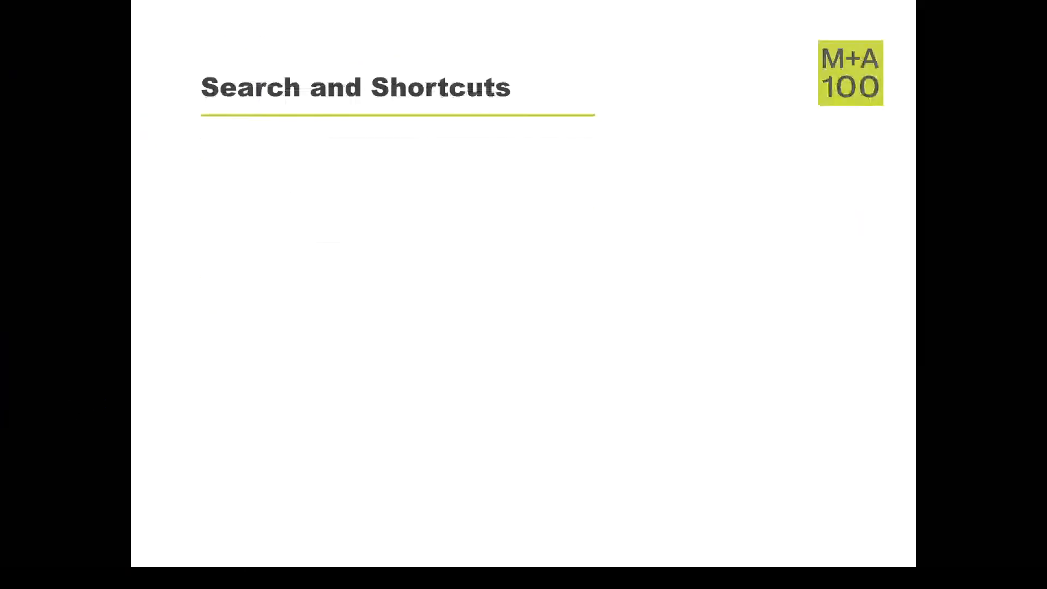